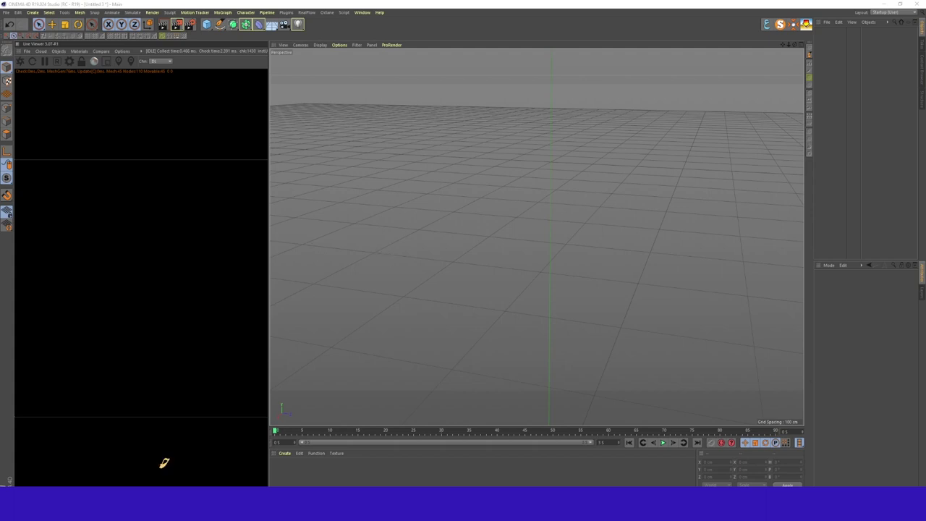
Step: Add a cylinder primitive to the scene and close the live render preview
{"action": "left_click", "coordinate": [210, 28]}
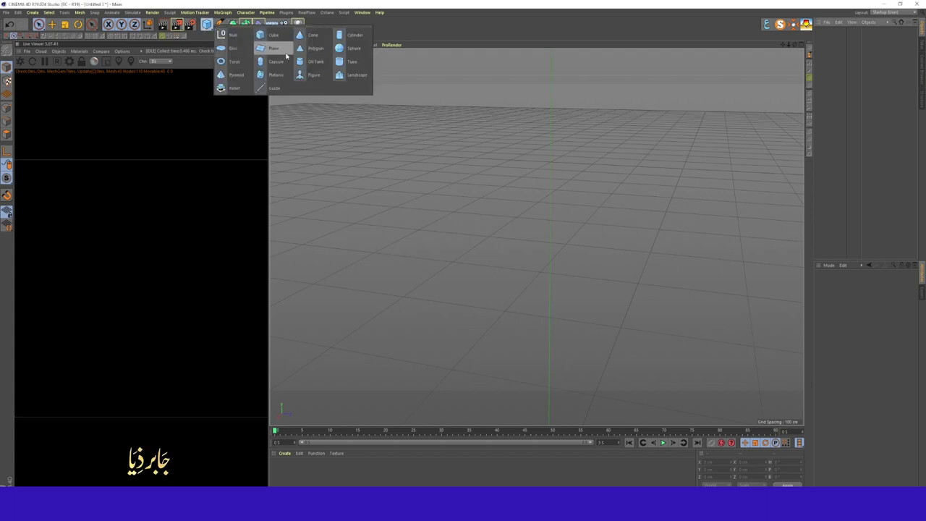
{"action": "left_click", "coordinate": [353, 35]}
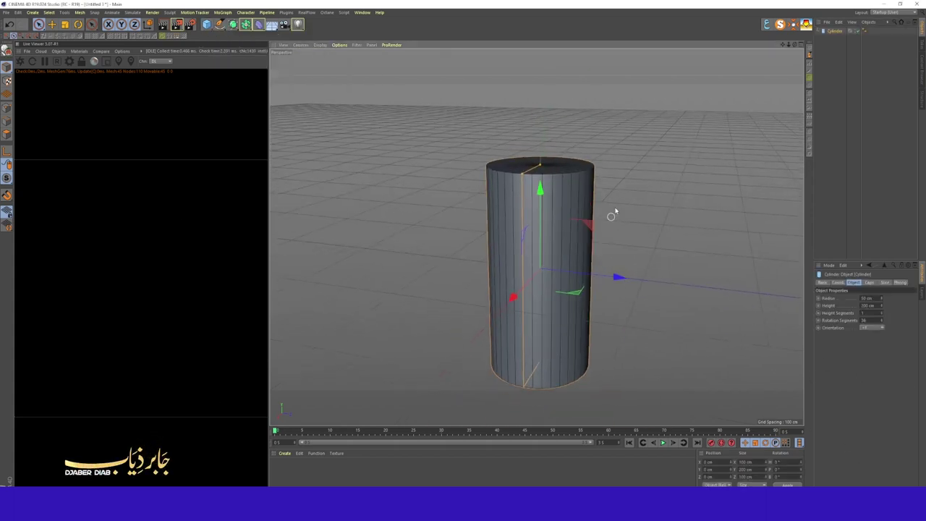
{"action": "left_click_drag", "start_coordinate": [605, 257], "coordinate": [536, 237], "text": "alt"}
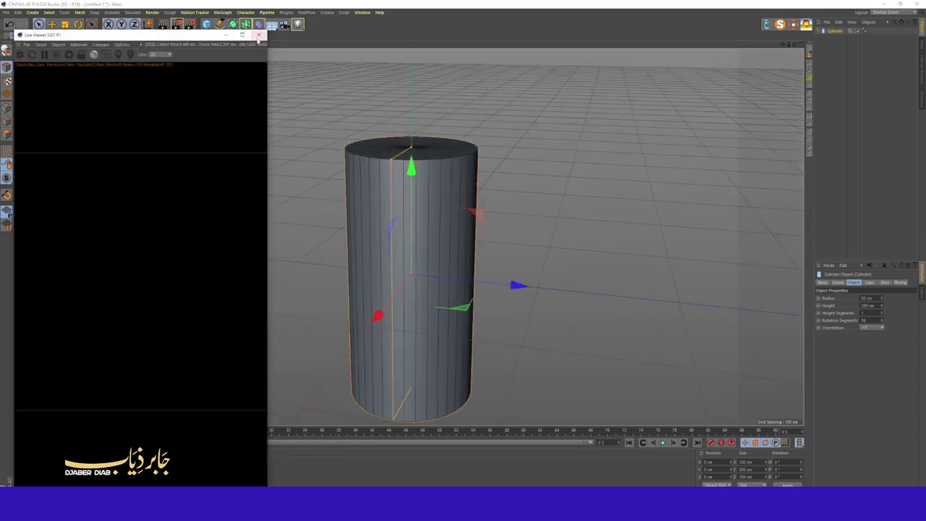
{"action": "left_click", "coordinate": [258, 35]}
{"action": "scroll", "coordinate": [558, 200], "scroll_direction": "up", "scroll_amount": 3}
{"action": "mouse_move", "coordinate": [541, 238]}
{"action": "left_mouse_down", "text": "alt"}
{"action": "mouse_move", "coordinate": [409, 236]}
{"action": "mouse_move", "coordinate": [405, 268]}
{"action": "left_mouse_up", "text": "alt"}
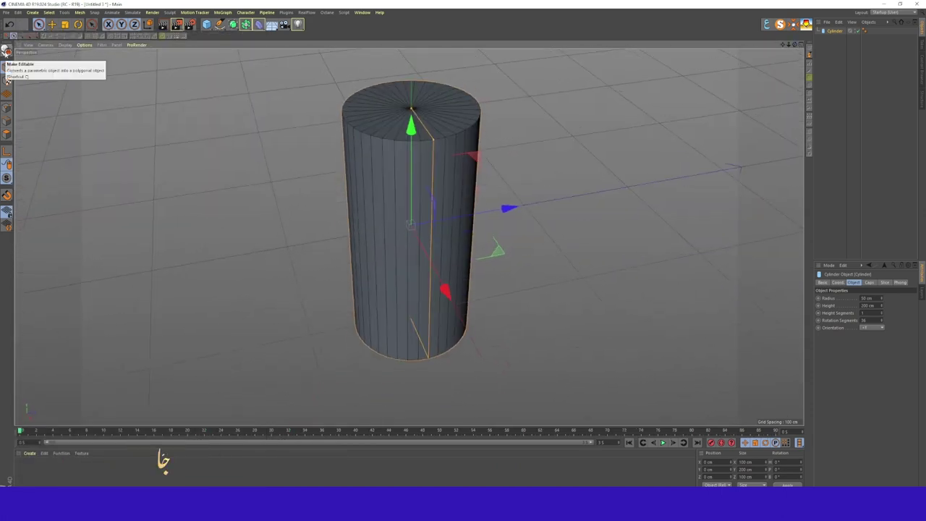
Step: Make the cylinder editable, then loop-select and delete its fan-shaped top cap
{"action": "left_click", "coordinate": [6, 50]}
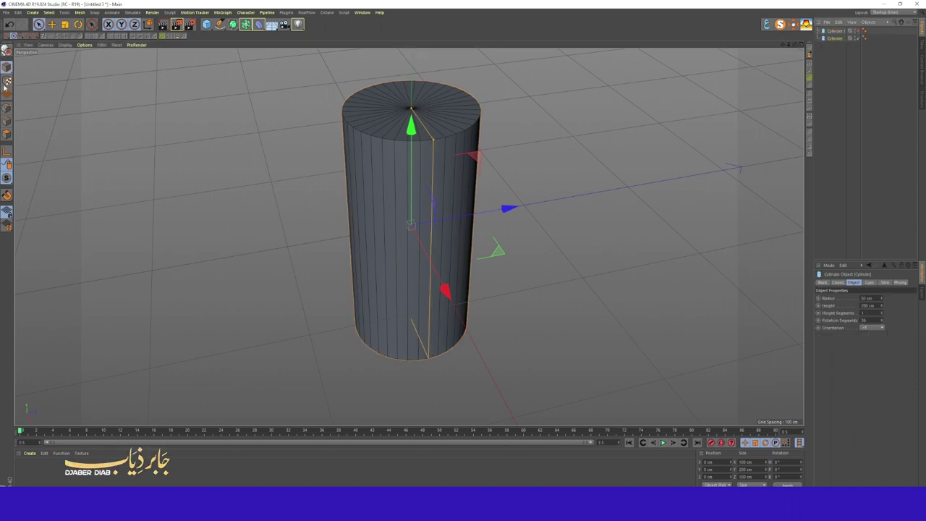
{"action": "left_click", "coordinate": [6, 51]}
{"action": "left_click", "coordinate": [7, 134]}
{"action": "key", "text": "u"}
{"action": "key", "text": "l"}
{"action": "left_click", "coordinate": [414, 113]}
{"action": "key", "text": "Delete"}
Step: Close the open top with a single flat polygon using Close Polygon Hole
{"action": "right_click", "coordinate": [376, 142]}
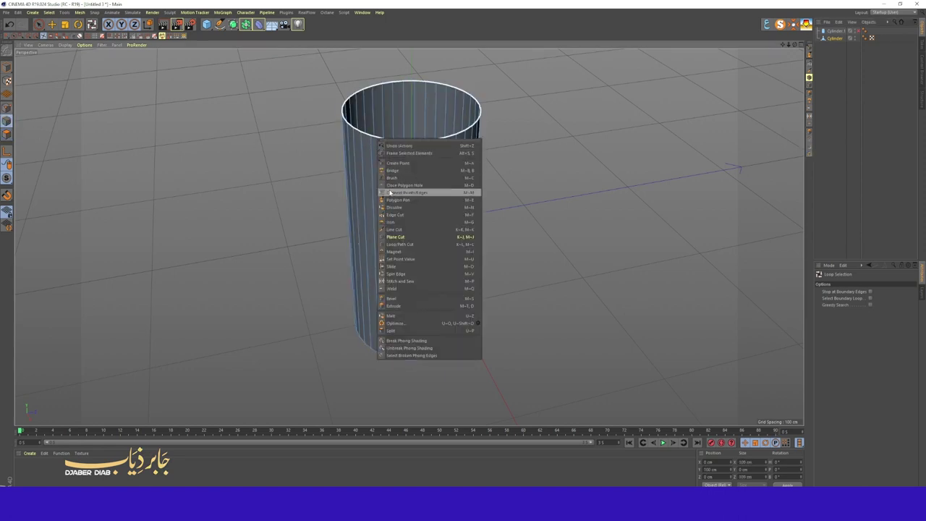
{"action": "left_click", "coordinate": [392, 192]}
{"action": "right_click", "coordinate": [409, 142]}
{"action": "left_click", "coordinate": [413, 149]}
{"action": "right_click", "coordinate": [413, 147]}
{"action": "left_click", "coordinate": [429, 188]}
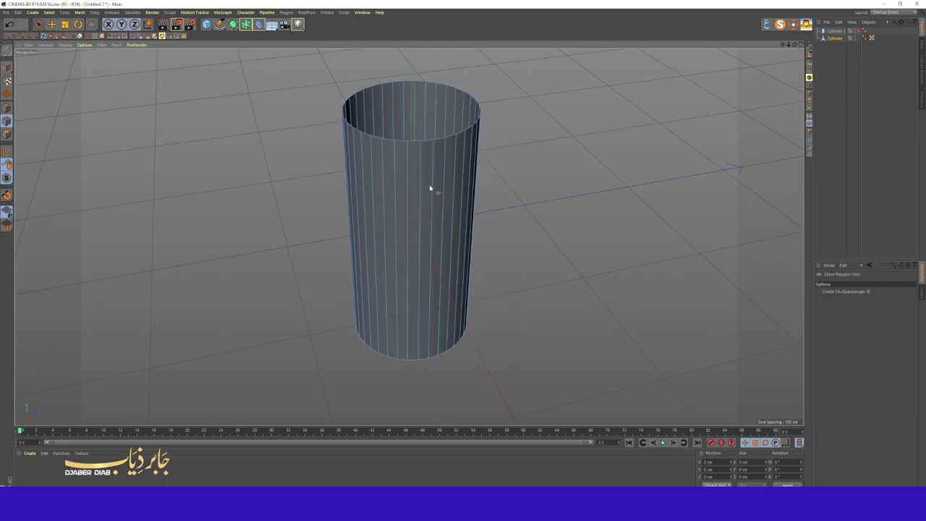
{"action": "left_click", "coordinate": [419, 141]}
{"action": "key", "text": "space"}
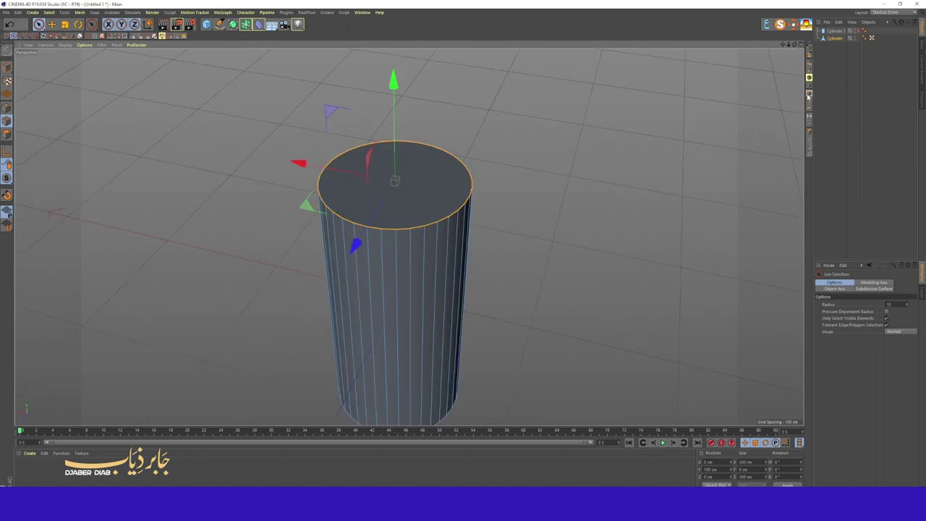
{"action": "key", "text": "m"}
{"action": "key", "text": "s"}
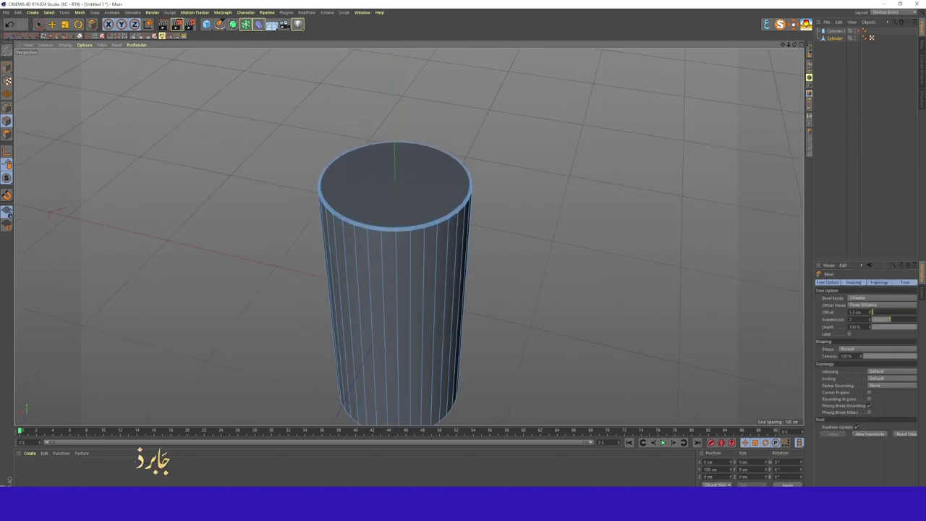
Step: Narrow the top-rim bevel to about 0.5 cm offset with 7 subdivisions and commit it
{"action": "left_click", "coordinate": [862, 313]}
{"action": "type", "text": "1"}
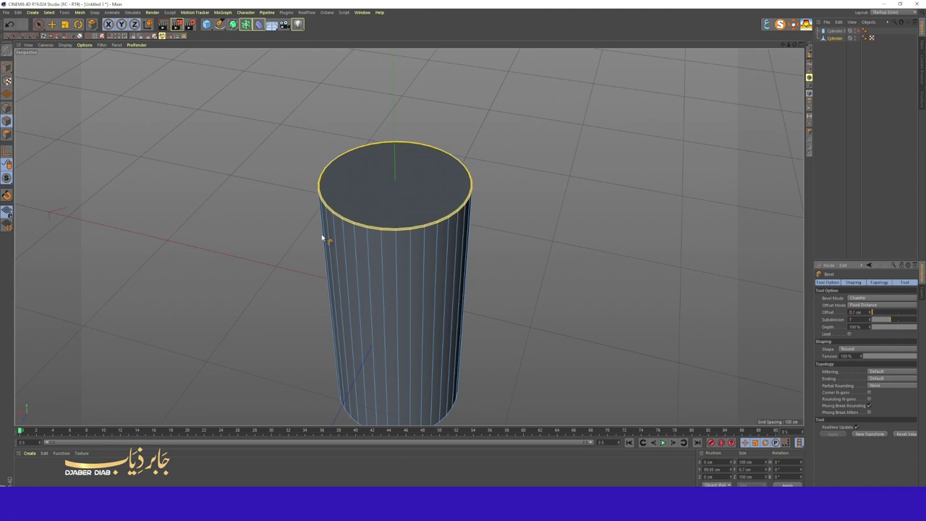
{"action": "scroll", "coordinate": [323, 238], "scroll_direction": "up", "scroll_amount": 5}
{"action": "left_click_drag", "start_coordinate": [873, 312], "coordinate": [860, 312]}
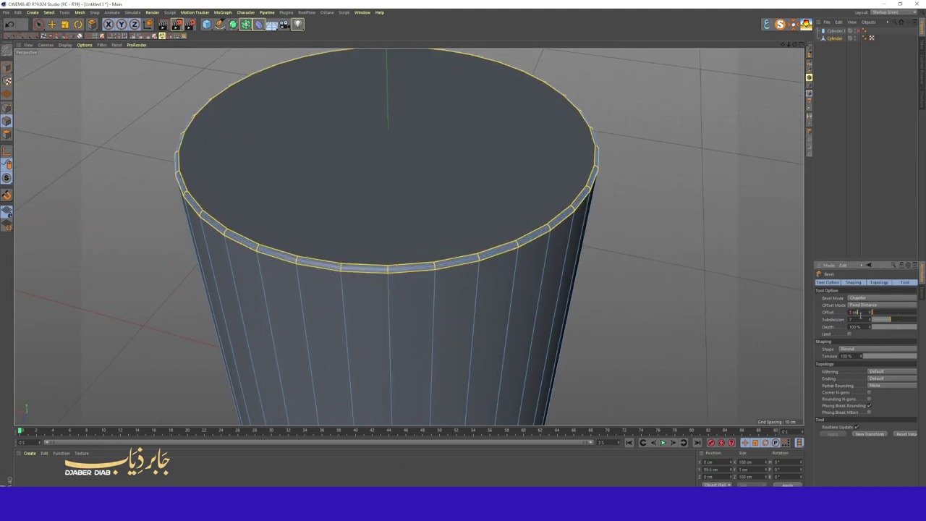
{"action": "key", "text": "Return"}
{"action": "left_click_drag", "start_coordinate": [517, 200], "coordinate": [426, 184], "text": "alt"}
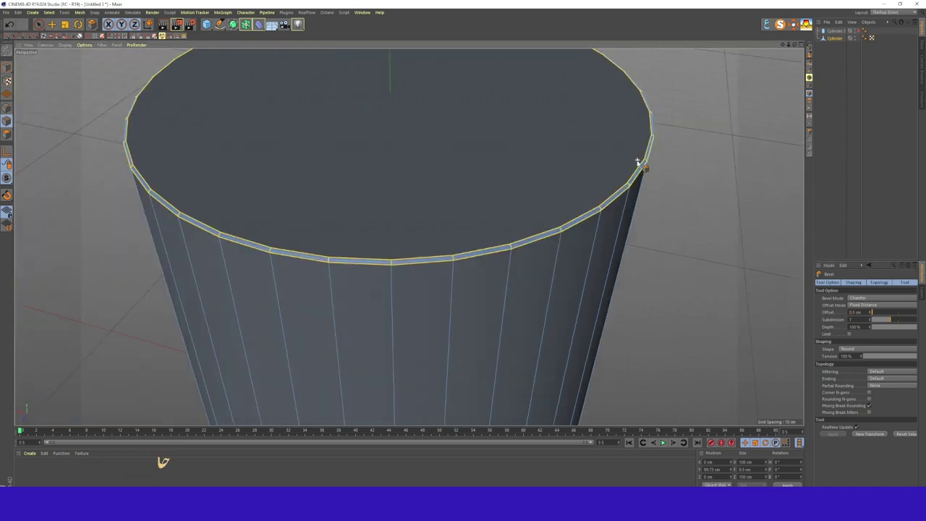
{"action": "scroll", "coordinate": [387, 153], "scroll_direction": "down", "scroll_amount": 6}
{"action": "key", "text": "space"}
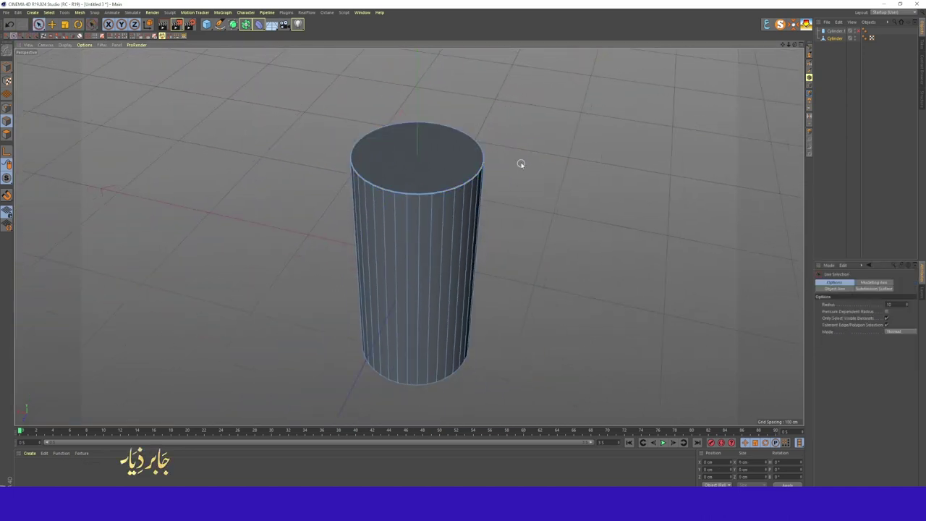
{"action": "scroll", "coordinate": [521, 196], "scroll_direction": "up", "scroll_amount": 4}
{"action": "left_click_drag", "start_coordinate": [553, 159], "coordinate": [407, 238], "text": "alt"}
{"action": "scroll", "coordinate": [484, 361], "scroll_direction": "down", "scroll_amount": 4}
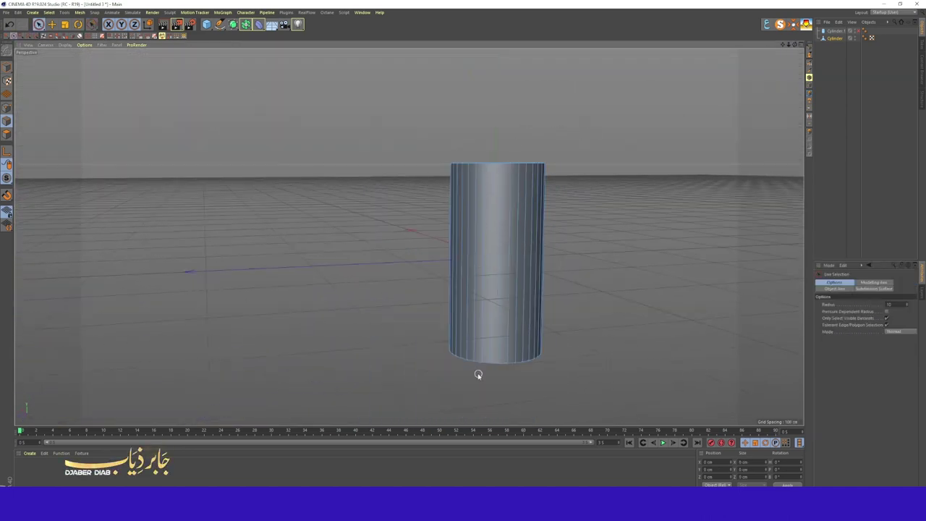
Step: Shorten Cylinder.1 to 72 cm height and lift it above the other cylinder
{"action": "scroll", "coordinate": [525, 376], "scroll_direction": "up", "scroll_amount": 4}
{"action": "scroll", "coordinate": [487, 155], "scroll_direction": "down", "scroll_amount": 4}
{"action": "scroll", "coordinate": [488, 154], "scroll_direction": "up", "scroll_amount": 4}
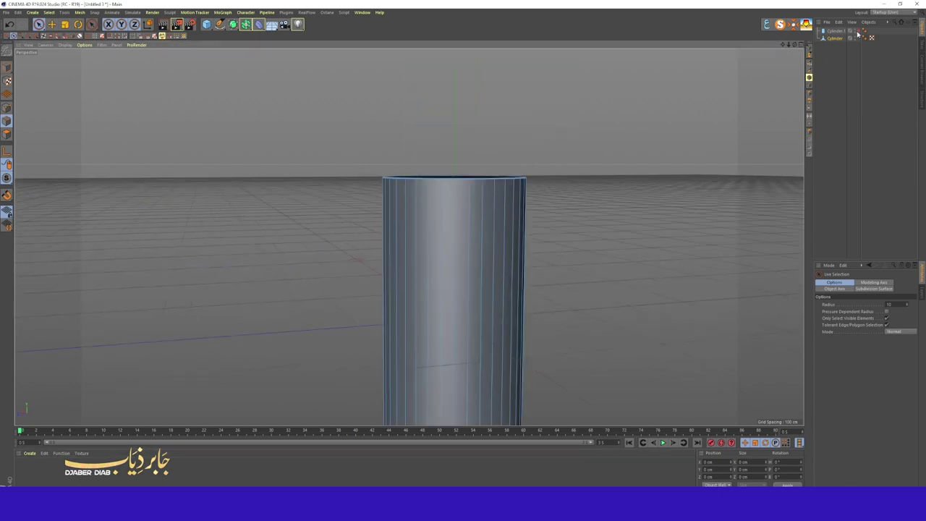
{"action": "left_click", "coordinate": [441, 101]}
{"action": "left_click_drag", "start_coordinate": [440, 101], "coordinate": [510, 369]}
{"action": "scroll", "coordinate": [511, 368], "scroll_direction": "down", "scroll_amount": 2}
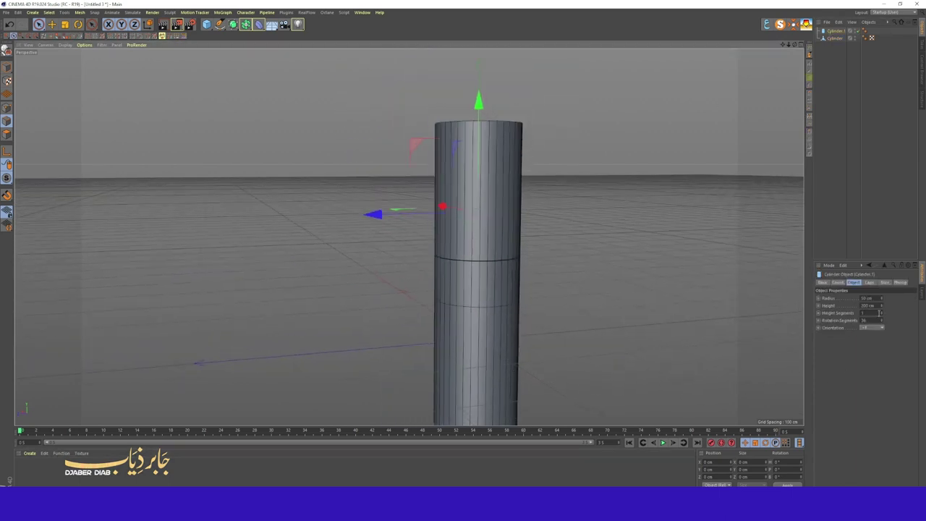
{"action": "scroll", "coordinate": [511, 285], "scroll_direction": "up", "scroll_amount": 2}
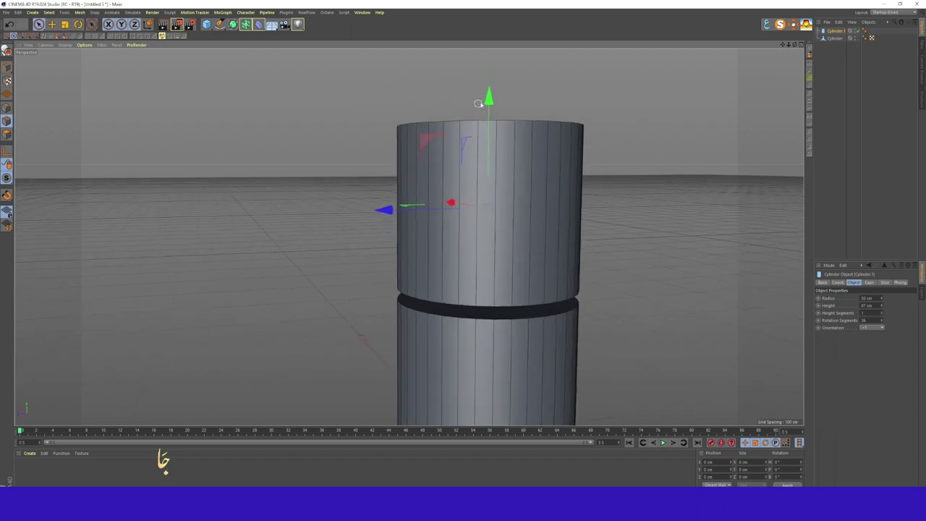
{"action": "left_click_drag", "start_coordinate": [488, 106], "coordinate": [468, 55]}
Step: Rebuild the short cylinder's top cap as a single flat polygon
{"action": "left_click_drag", "start_coordinate": [795, 45], "coordinate": [688, 115]}
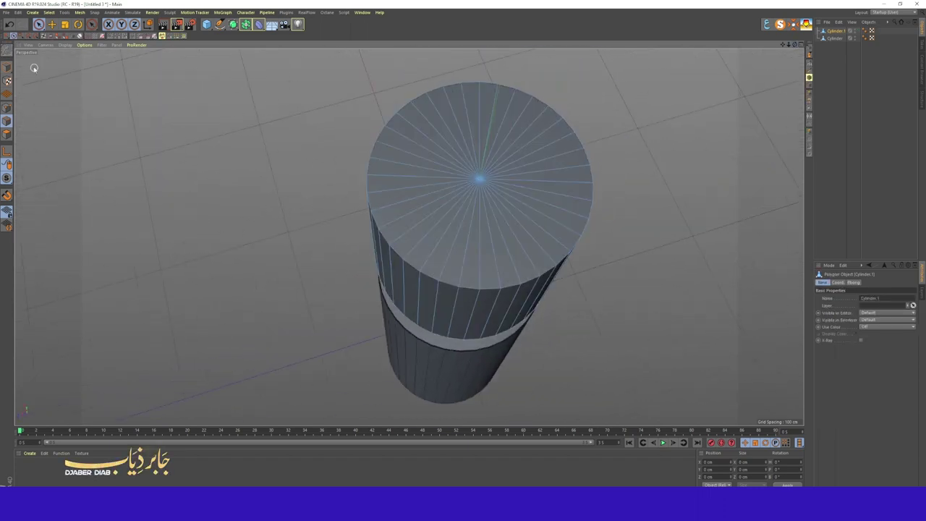
{"action": "left_click", "coordinate": [511, 211]}
{"action": "left_click_drag", "start_coordinate": [511, 210], "coordinate": [569, 258]}
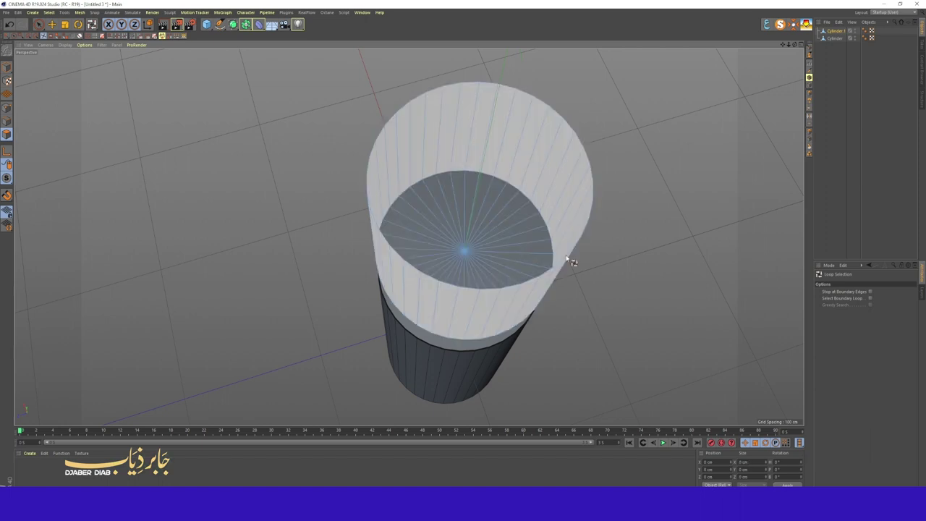
{"action": "left_click", "coordinate": [55, 36]}
{"action": "key", "text": "9"}
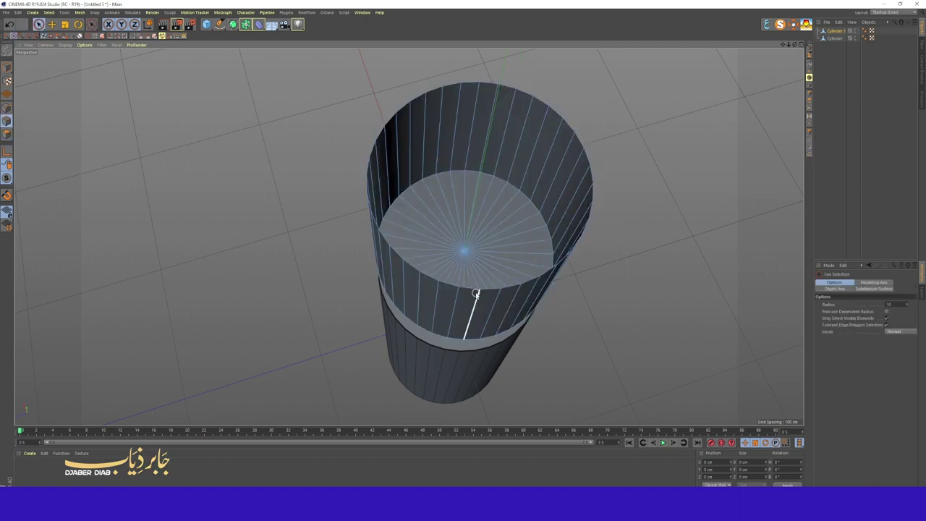
{"action": "right_click", "coordinate": [467, 288]}
{"action": "left_click", "coordinate": [496, 334]}
{"action": "left_click", "coordinate": [510, 289]}
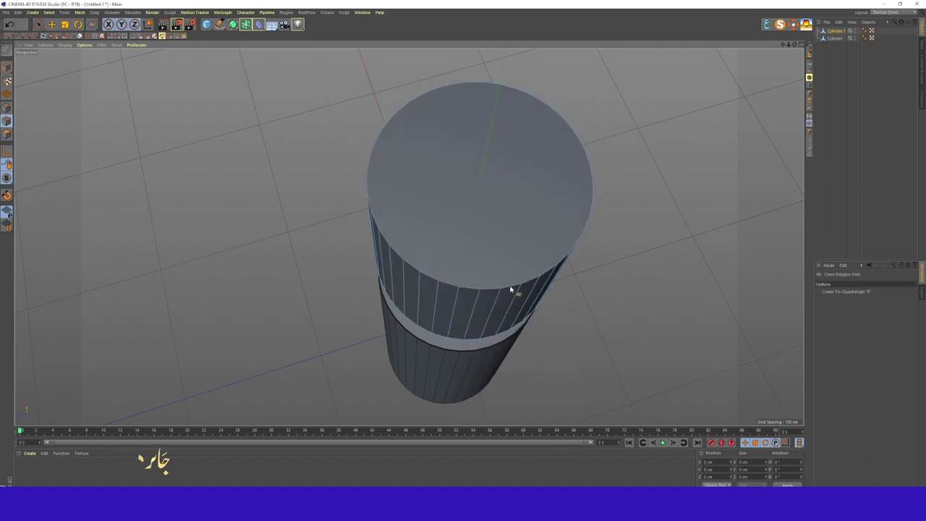
{"action": "left_click", "coordinate": [37, 25]}
Step: Delete the bottom cap and close the bottom rim with one flat polygon
{"action": "left_click_drag", "start_coordinate": [478, 239], "coordinate": [72, 233], "text": "alt"}
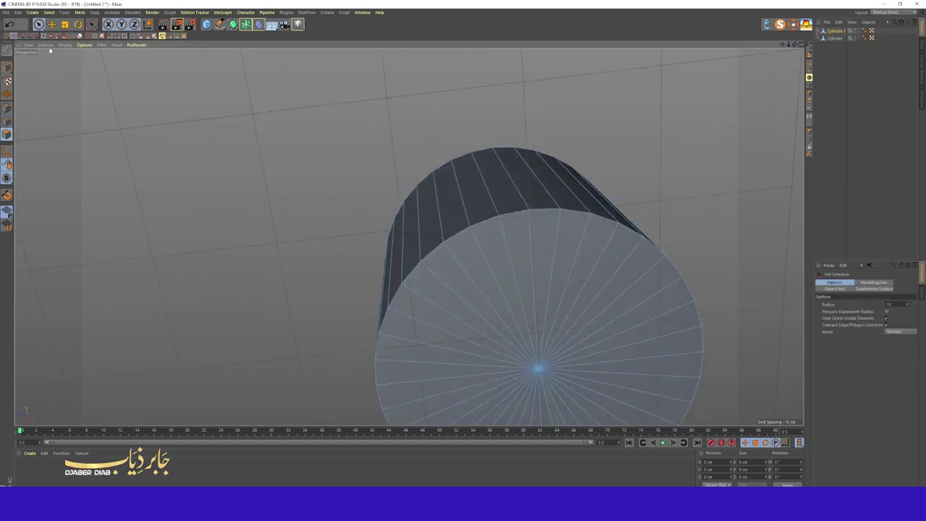
{"action": "key", "text": "u"}
{"action": "key", "text": "l"}
{"action": "left_click", "coordinate": [473, 314]}
{"action": "key", "text": "Delete"}
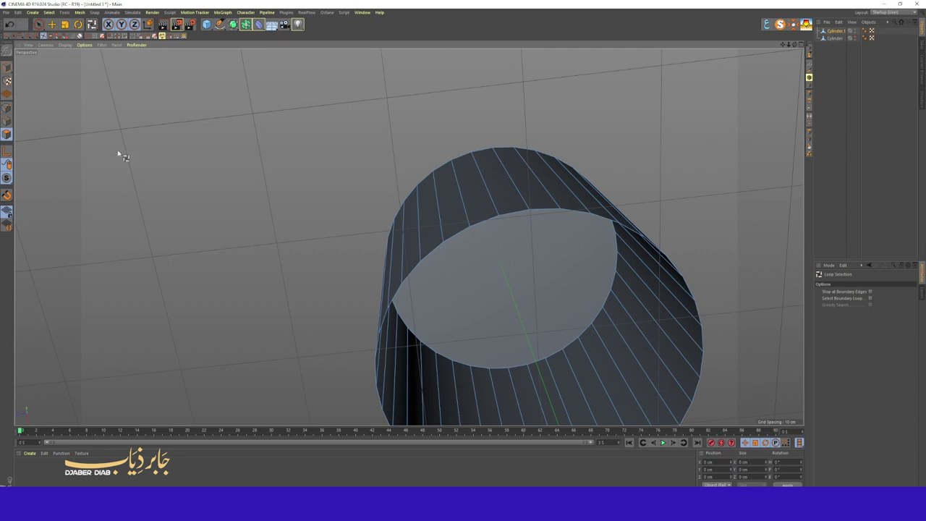
{"action": "right_click", "coordinate": [488, 218]}
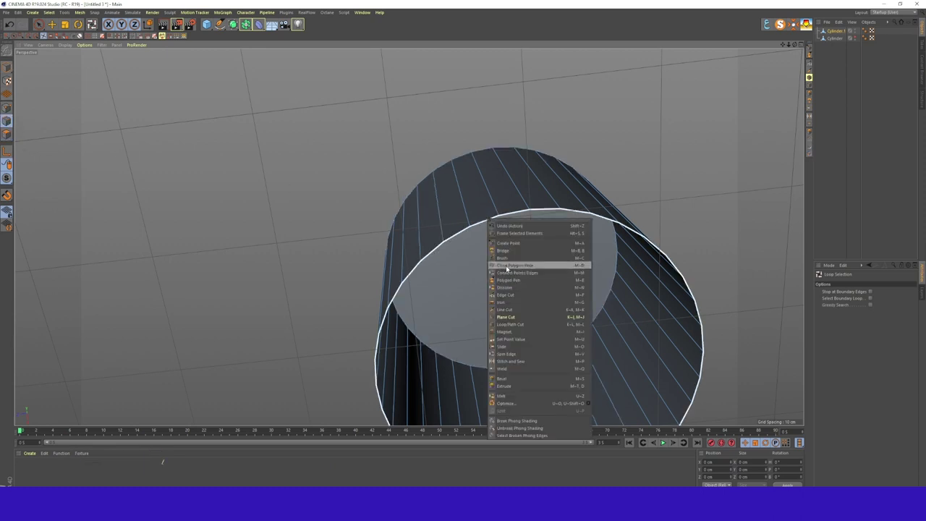
{"action": "left_click", "coordinate": [507, 266]}
{"action": "key", "text": "space"}
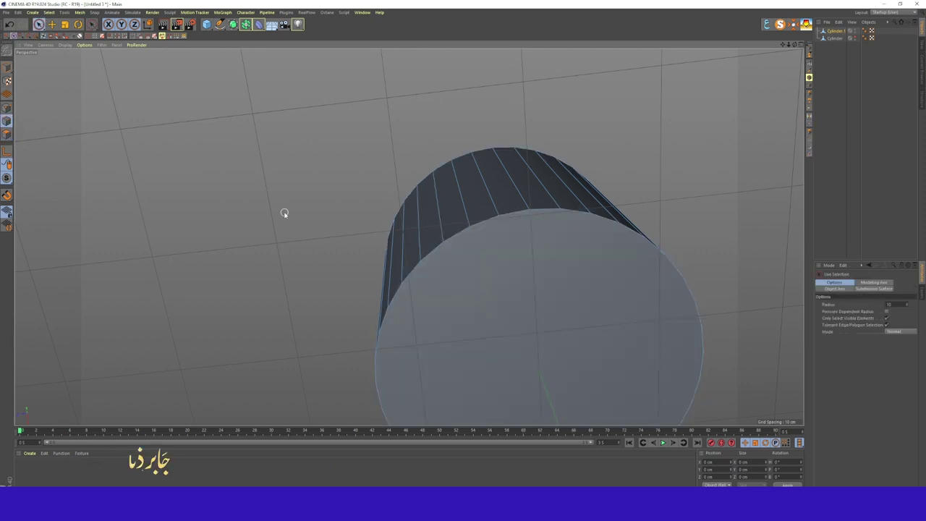
{"action": "left_click", "coordinate": [43, 35]}
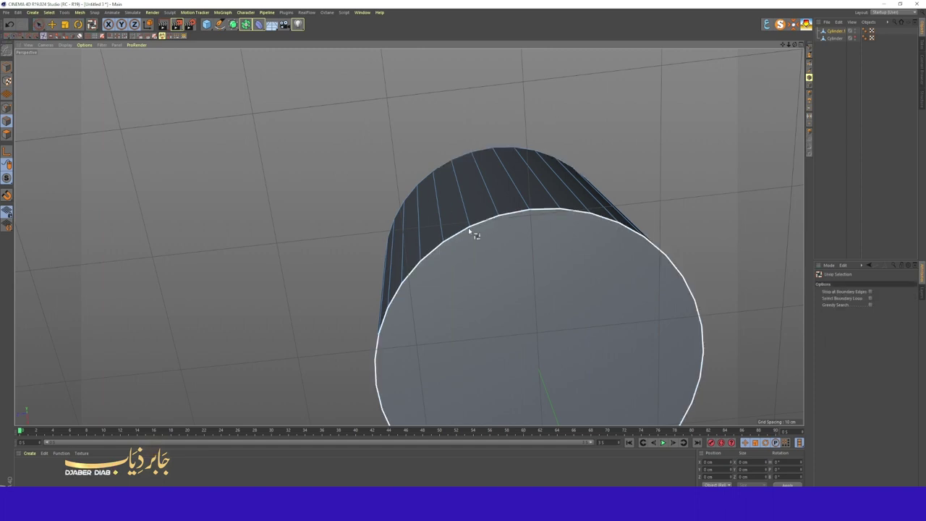
{"action": "left_click_drag", "start_coordinate": [713, 152], "coordinate": [601, 347], "text": "alt"}
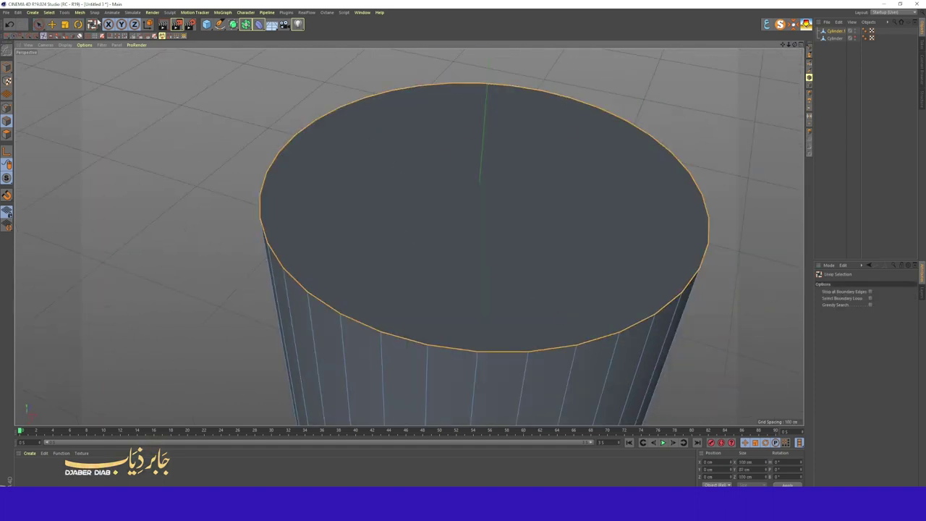
Step: Bevel the selected rim loop into a rounded band and inspect the result
{"action": "key", "text": "m"}
{"action": "key", "text": "s"}
{"action": "left_click_drag", "start_coordinate": [800, 143], "coordinate": [163, 461]}
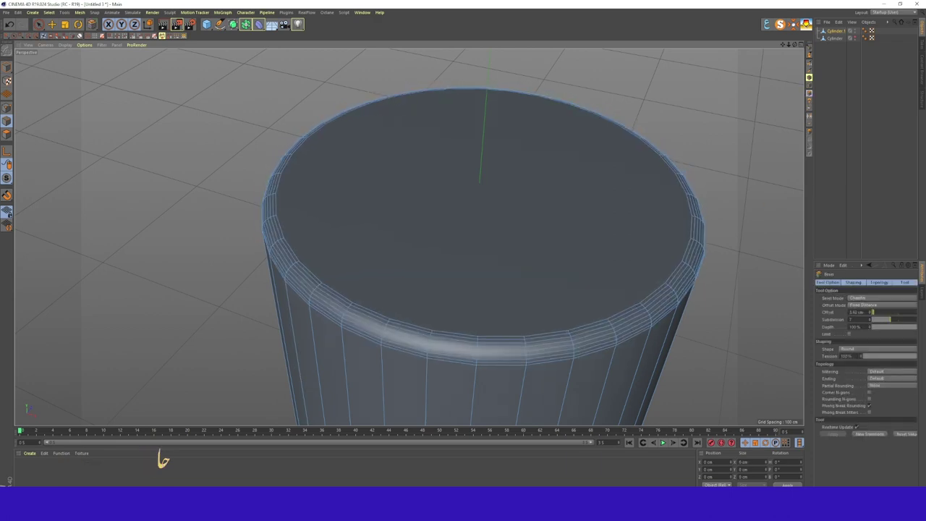
{"action": "scroll", "coordinate": [484, 207], "scroll_direction": "down", "scroll_amount": 2}
{"action": "scroll", "coordinate": [485, 207], "scroll_direction": "down", "scroll_amount": 4}
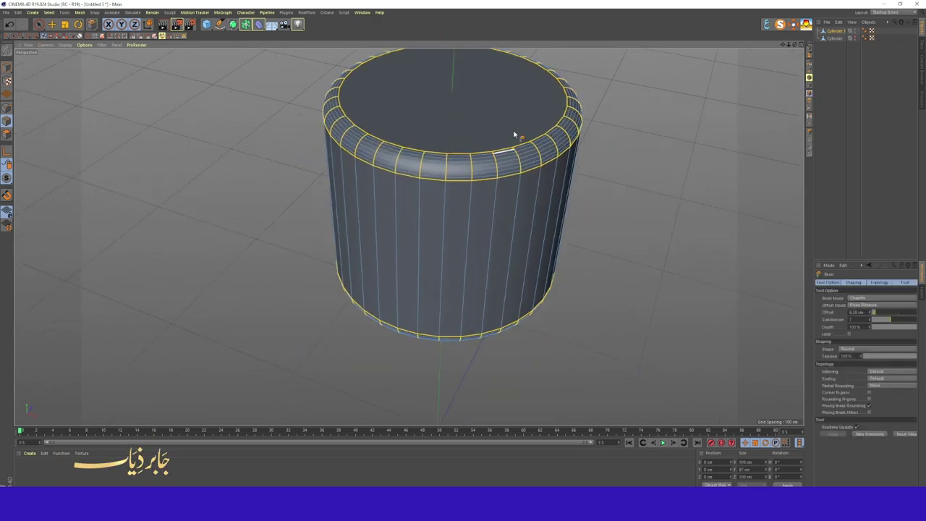
{"action": "left_click_drag", "start_coordinate": [407, 238], "coordinate": [407, 238], "text": "alt"}
{"action": "scroll", "coordinate": [571, 169], "scroll_direction": "down", "scroll_amount": 2}
{"action": "scroll", "coordinate": [570, 169], "scroll_direction": "down", "scroll_amount": 2}
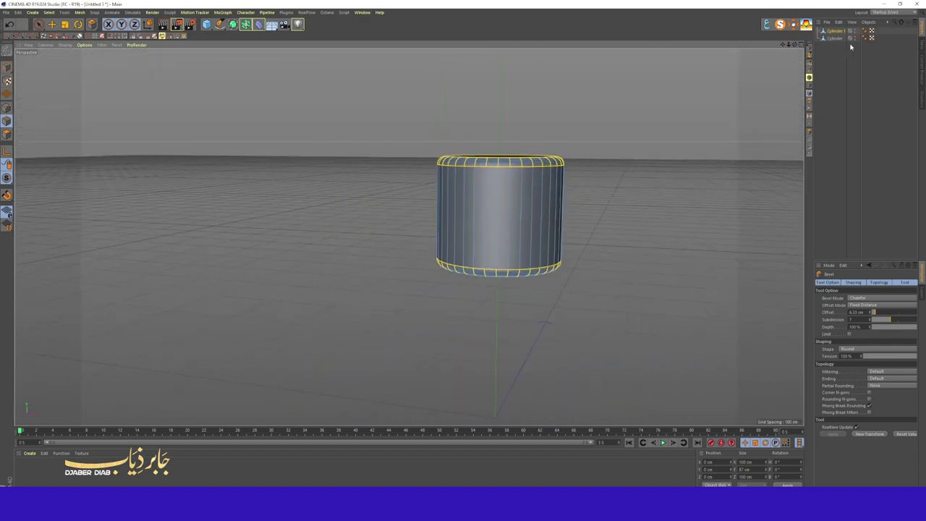
Step: Move Cylinder.1 down on Y so it sits on the tall cylinder
{"action": "left_click", "coordinate": [823, 52]}
{"action": "left_click", "coordinate": [39, 25]}
{"action": "left_click", "coordinate": [506, 188]}
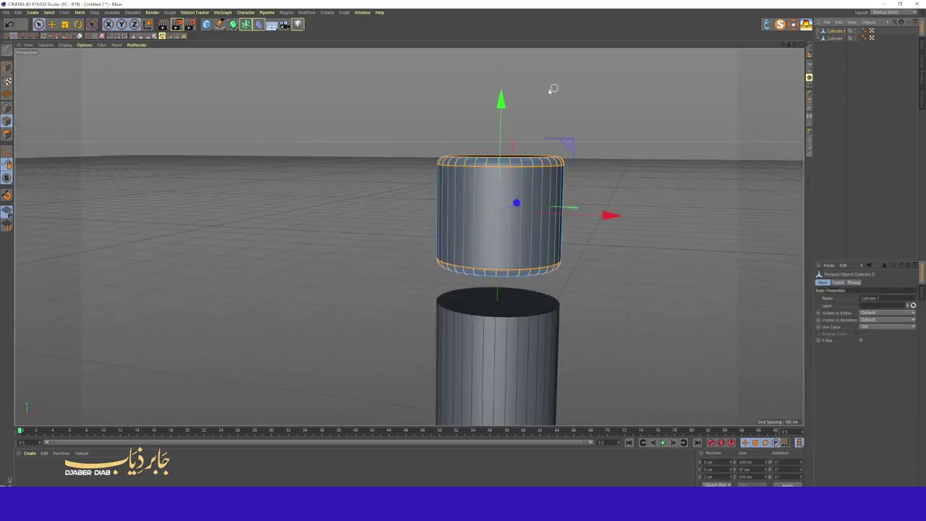
{"action": "left_click_drag", "start_coordinate": [496, 99], "coordinate": [498, 188]}
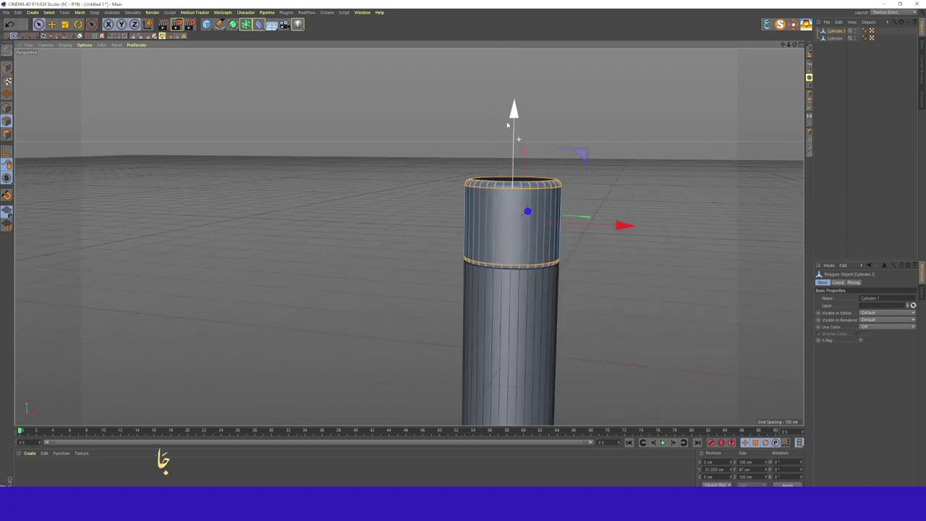
{"action": "scroll", "coordinate": [498, 188], "scroll_direction": "down", "scroll_amount": 3}
{"action": "scroll", "coordinate": [538, 145], "scroll_direction": "up", "scroll_amount": 2}
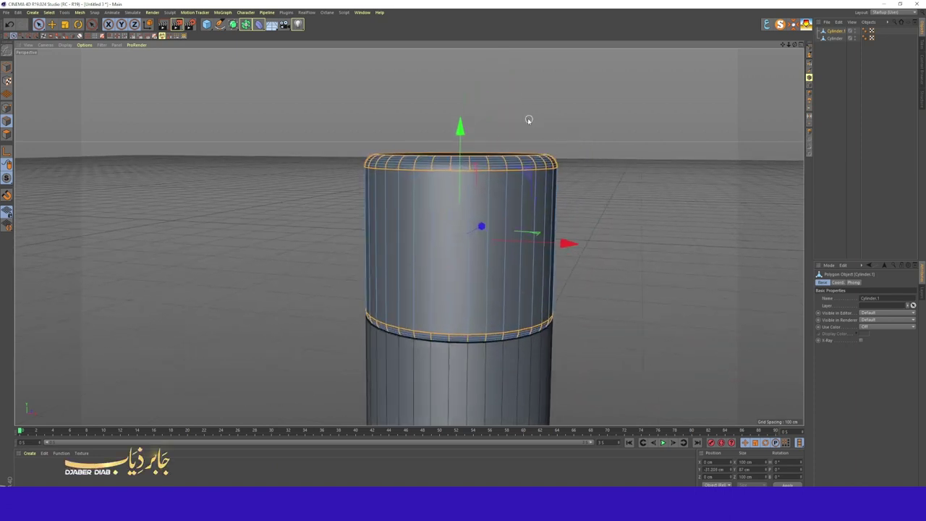
{"action": "right_click", "coordinate": [430, 250]}
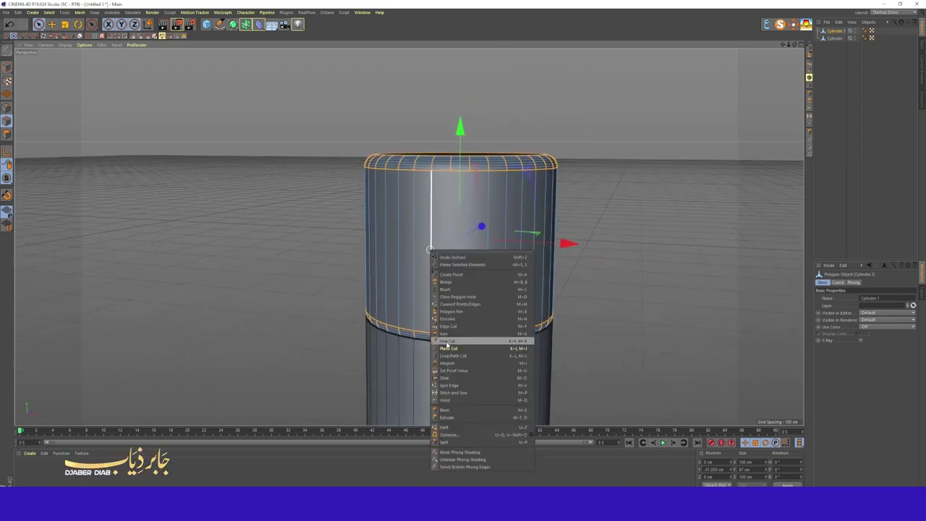
Step: Loop-cut the short cylinder's side, raising the cut count toward 52, and commit the cuts
{"action": "left_click", "coordinate": [453, 356]}
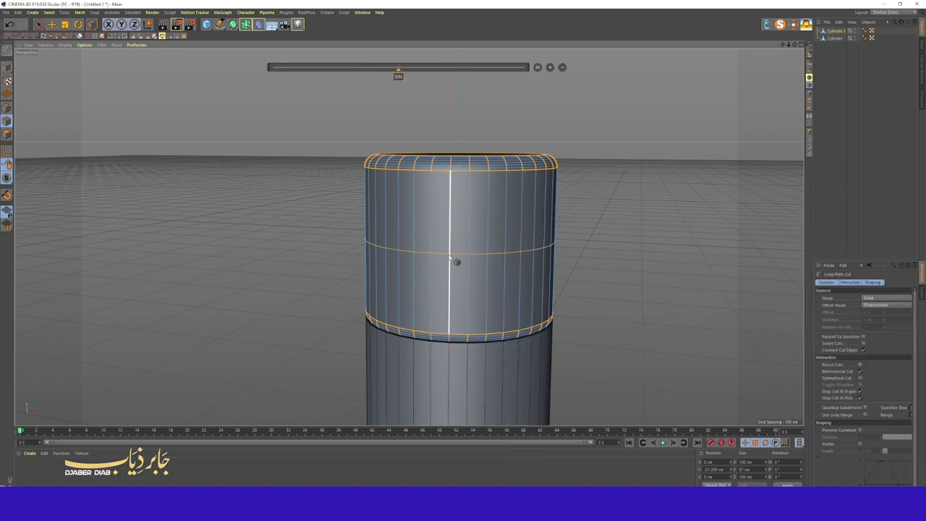
{"action": "left_click", "coordinate": [550, 68]}
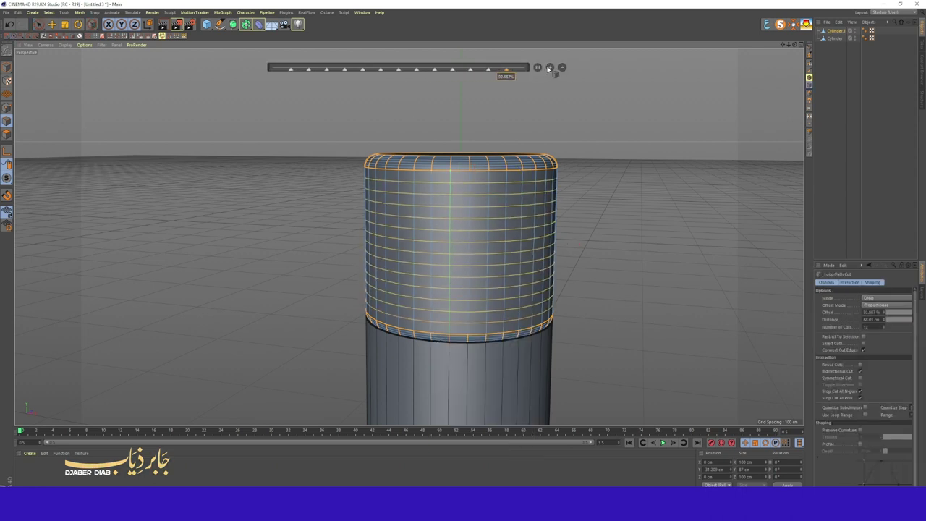
{"action": "left_click", "coordinate": [550, 67]}
{"action": "left_click", "coordinate": [550, 68]}
{"action": "left_click", "coordinate": [549, 68]}
{"action": "left_click", "coordinate": [550, 67]}
{"action": "left_click", "coordinate": [550, 67]}
{"action": "left_click", "coordinate": [550, 67]}
{"action": "left_click", "coordinate": [550, 67]}
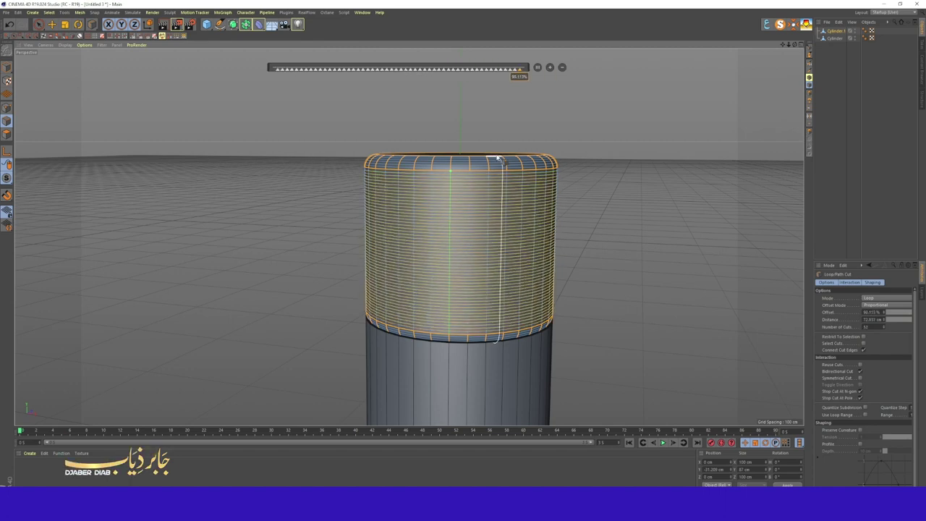
{"action": "left_click_drag", "start_coordinate": [792, 44], "coordinate": [795, 45]}
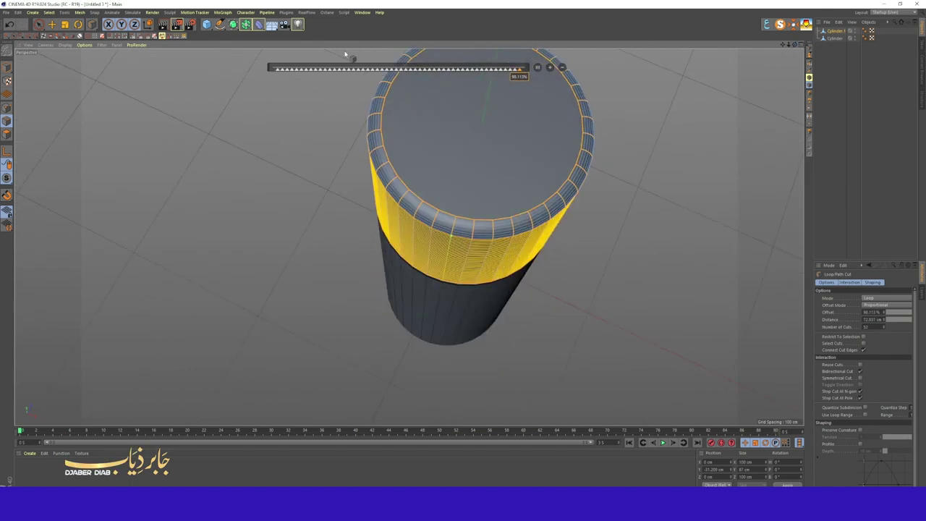
{"action": "left_click", "coordinate": [39, 23]}
{"action": "left_click_drag", "start_coordinate": [558, 76], "coordinate": [409, 236], "text": "alt"}
{"action": "scroll", "coordinate": [409, 237], "scroll_direction": "up", "scroll_amount": 2}
{"action": "scroll", "coordinate": [409, 236], "scroll_direction": "up", "scroll_amount": 2}
{"action": "scroll", "coordinate": [408, 236], "scroll_direction": "down", "scroll_amount": 2}
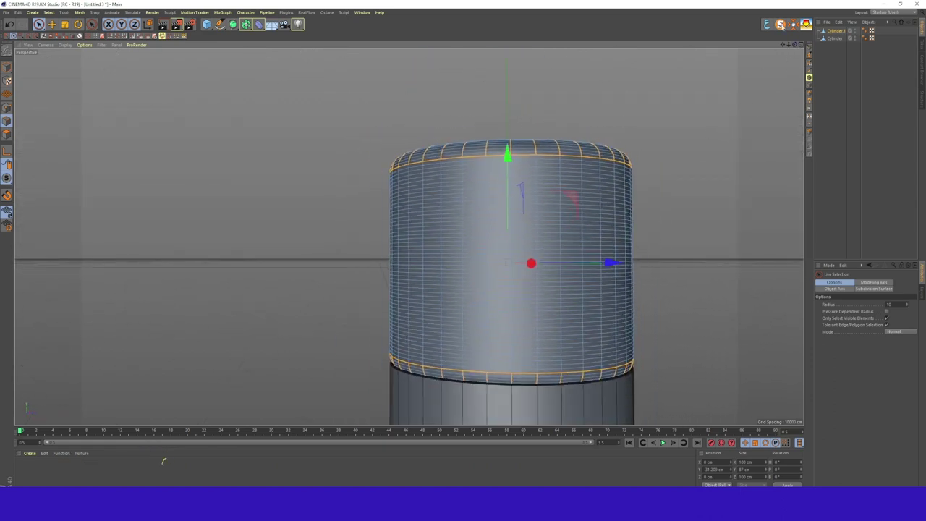
Step: Extrude the top cap slightly inward and bevel it into a rounded lip
{"action": "left_click_drag", "start_coordinate": [548, 118], "coordinate": [408, 236], "text": "alt"}
{"action": "left_click", "coordinate": [6, 135]}
{"action": "left_click", "coordinate": [534, 129]}
{"action": "key", "text": "d"}
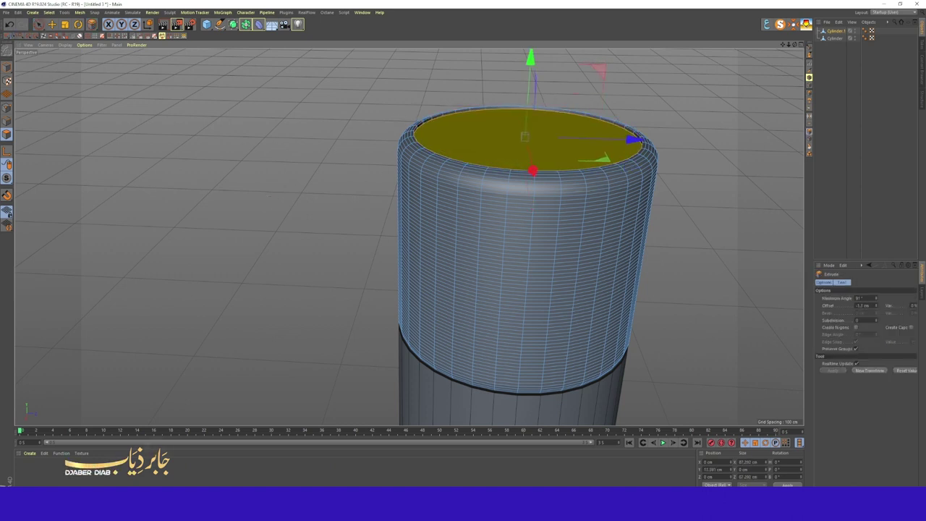
{"action": "left_click", "coordinate": [810, 97]}
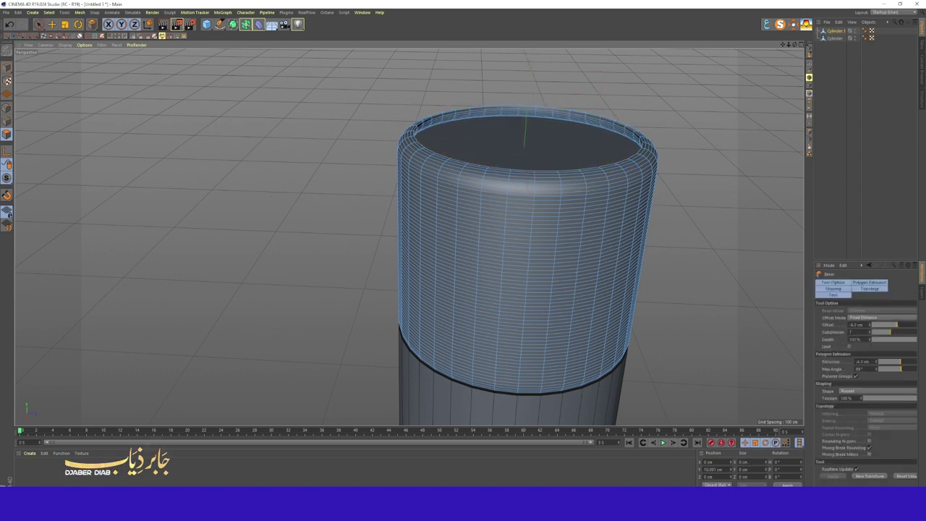
{"action": "left_click", "coordinate": [810, 136]}
{"action": "key", "text": "d"}
{"action": "left_click_drag", "start_coordinate": [181, 460], "coordinate": [164, 461]}
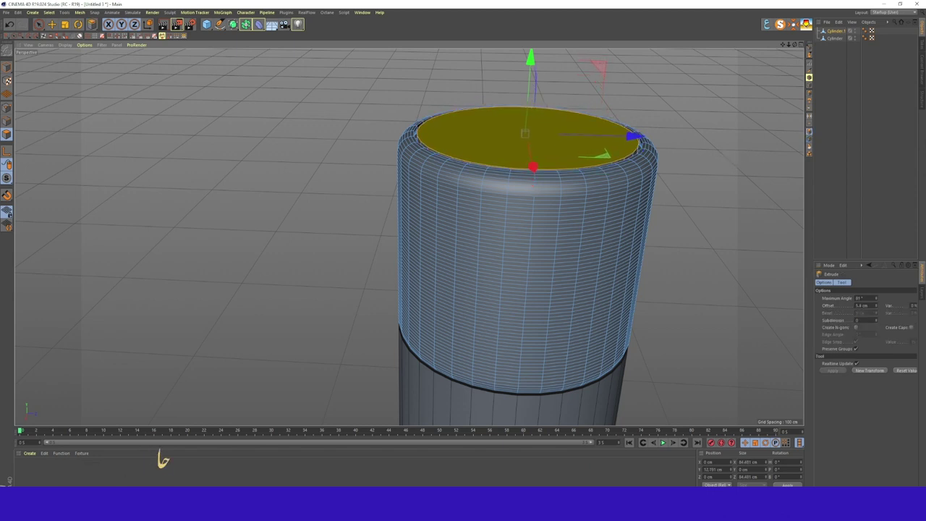
{"action": "left_click", "coordinate": [809, 94]}
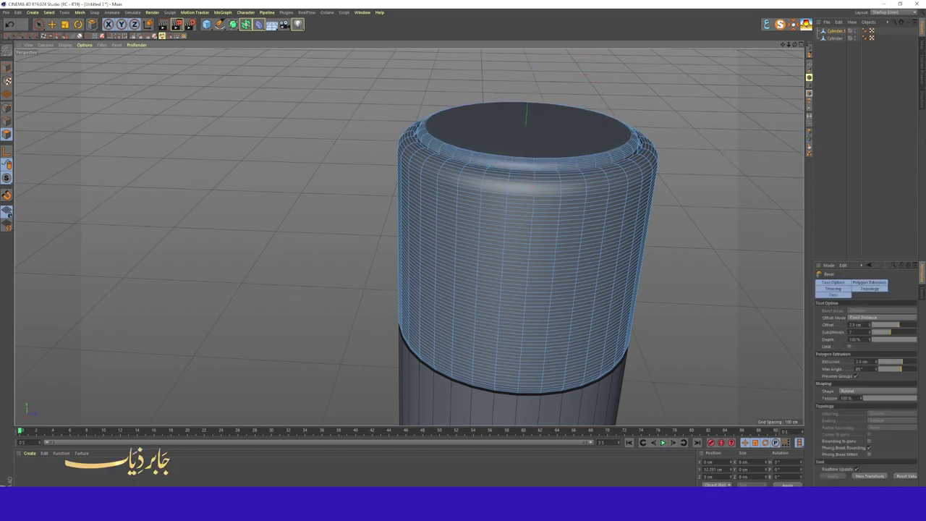
{"action": "scroll", "coordinate": [477, 145], "scroll_direction": "down", "scroll_amount": 3}
{"action": "scroll", "coordinate": [477, 145], "scroll_direction": "up", "scroll_amount": 4}
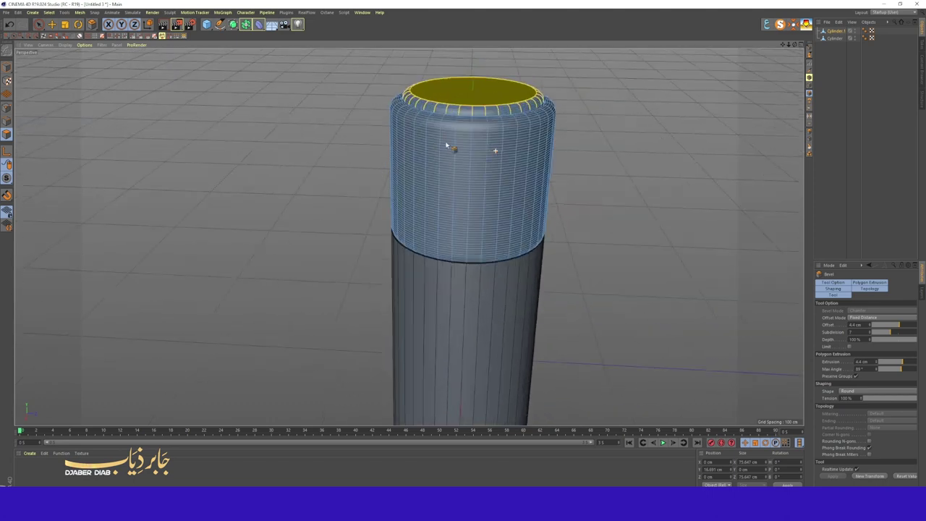
Step: Loop-select a horizontal edge loop on the cylinder's side
{"action": "left_click", "coordinate": [48, 12]}
{"action": "left_click", "coordinate": [69, 57]}
{"action": "scroll", "coordinate": [496, 137], "scroll_direction": "up", "scroll_amount": 2}
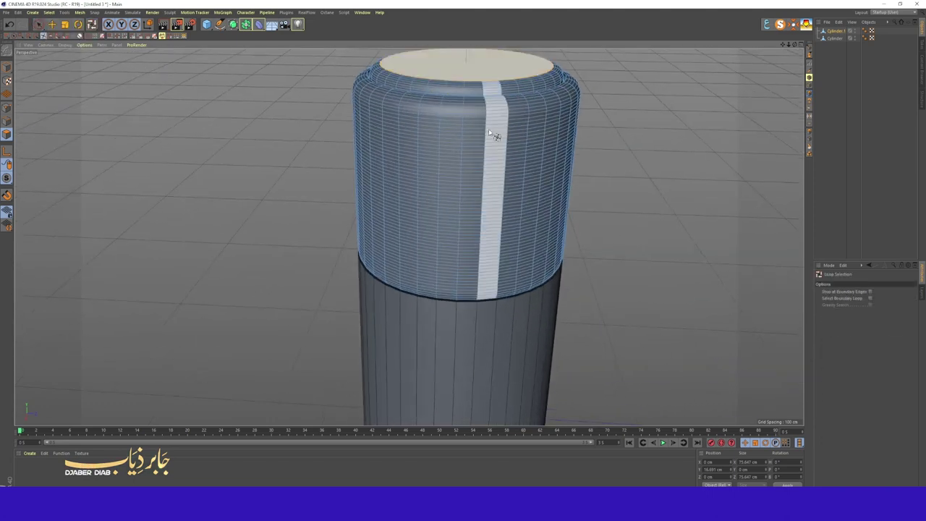
{"action": "left_click", "coordinate": [507, 171]}
{"action": "scroll", "coordinate": [584, 205], "scroll_direction": "up", "scroll_amount": 3}
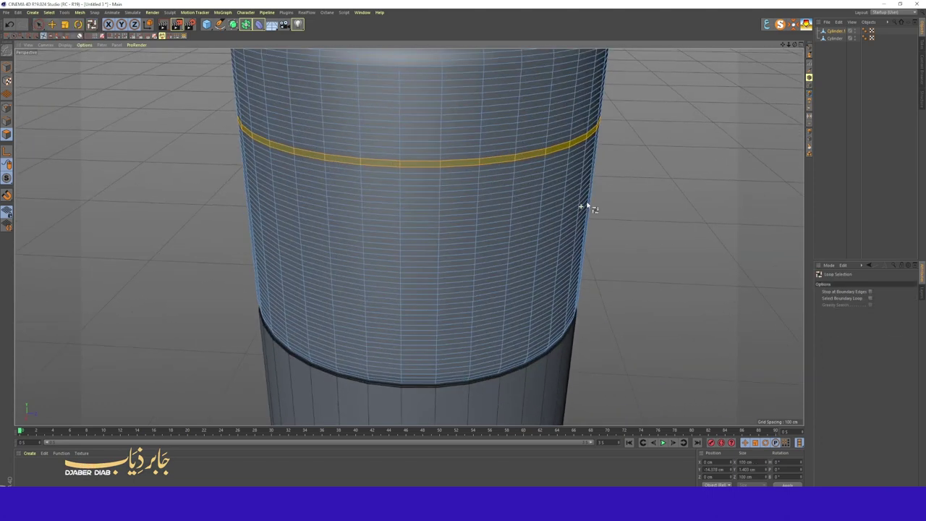
Step: Commit the ring extrusion and select the new Cylinder.2 ring object
{"action": "scroll", "coordinate": [608, 210], "scroll_direction": "up", "scroll_amount": 2}
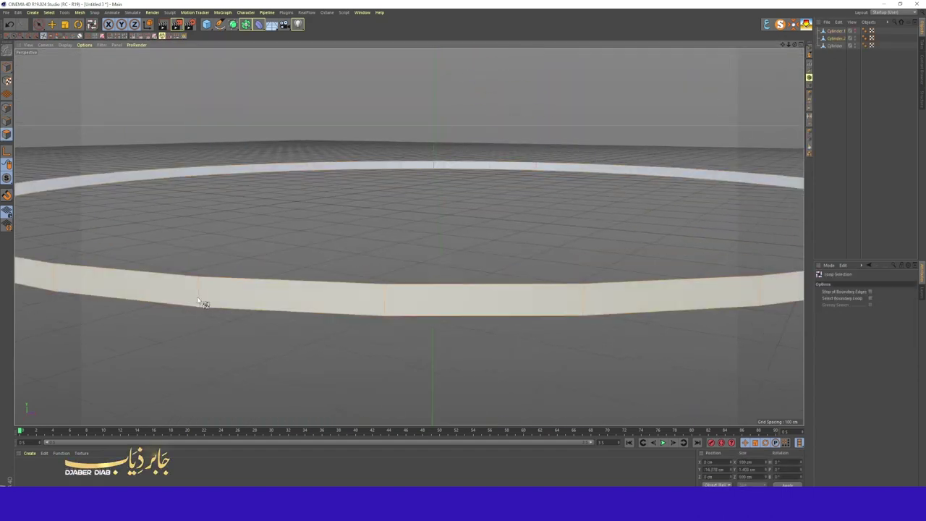
{"action": "left_click", "coordinate": [38, 23]}
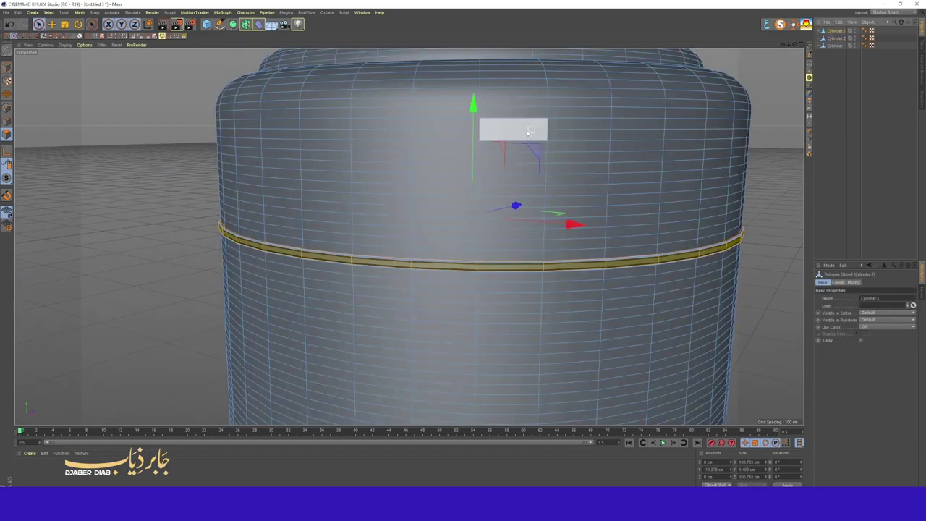
{"action": "left_click", "coordinate": [836, 38]}
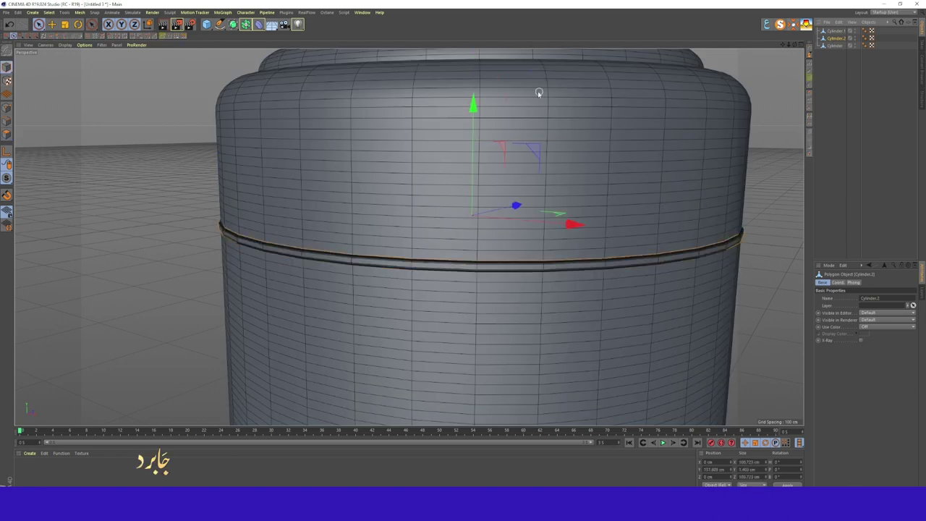
{"action": "scroll", "coordinate": [550, 97], "scroll_direction": "up", "scroll_amount": 5}
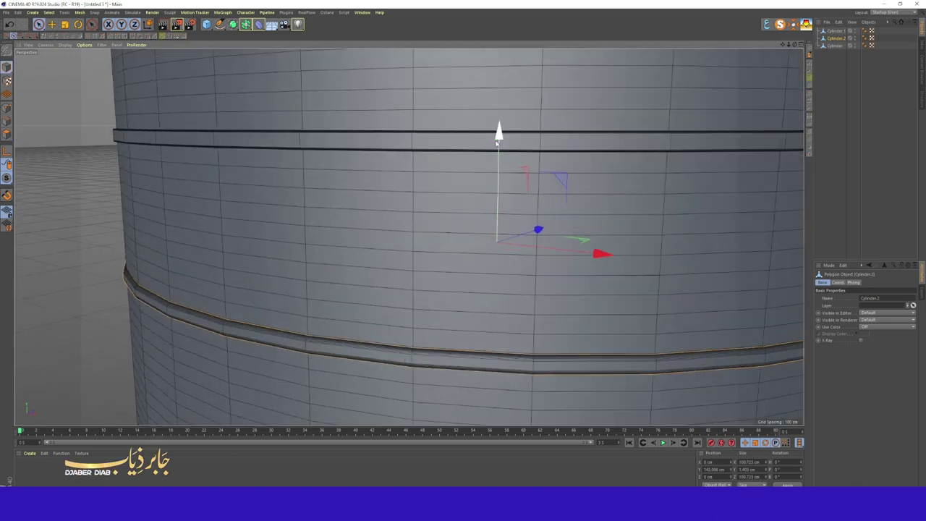
Step: Select a tall rectangular strip of polygons on the cylinder's side
{"action": "left_click_drag", "start_coordinate": [413, 196], "coordinate": [538, 231]}
{"action": "left_click_drag", "start_coordinate": [494, 192], "coordinate": [490, 386]}
{"action": "right_click", "coordinate": [490, 386]}
Step: Delete the polygon strip, round the hole's corners, and refill it as a recessed panel
{"action": "left_click", "coordinate": [492, 266]}
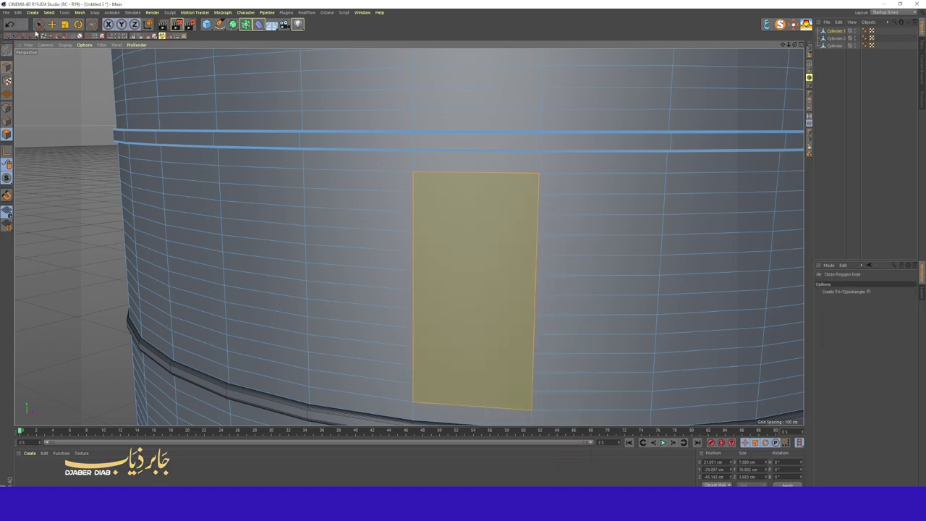
{"action": "key", "text": "space"}
{"action": "key", "text": "Delete"}
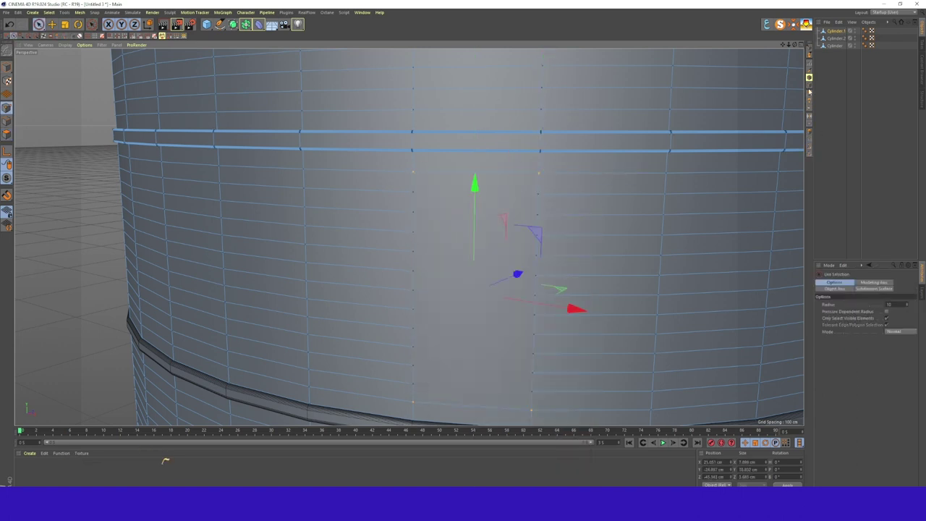
{"action": "key", "text": "m"}
{"action": "key", "text": "s"}
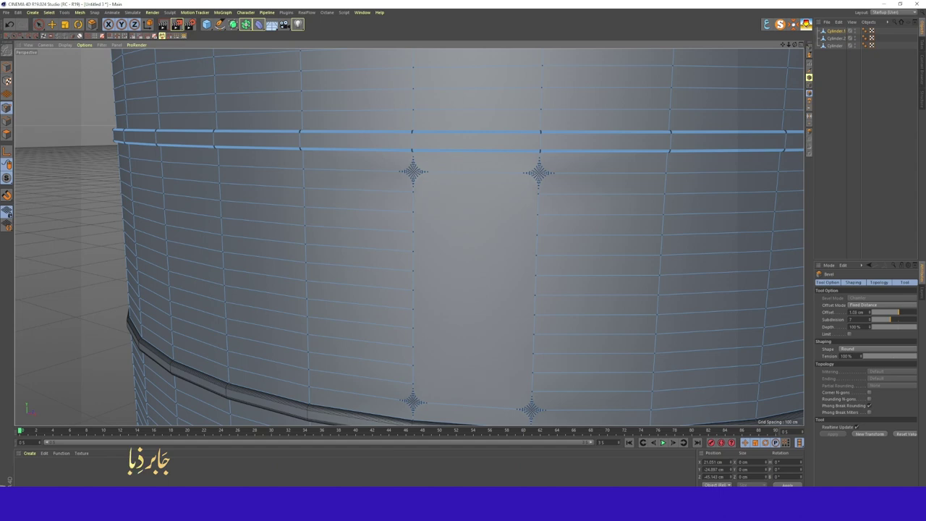
{"action": "key", "text": "m"}
{"action": "key", "text": "d"}
{"action": "left_click", "coordinate": [440, 271]}
{"action": "key", "text": "d"}
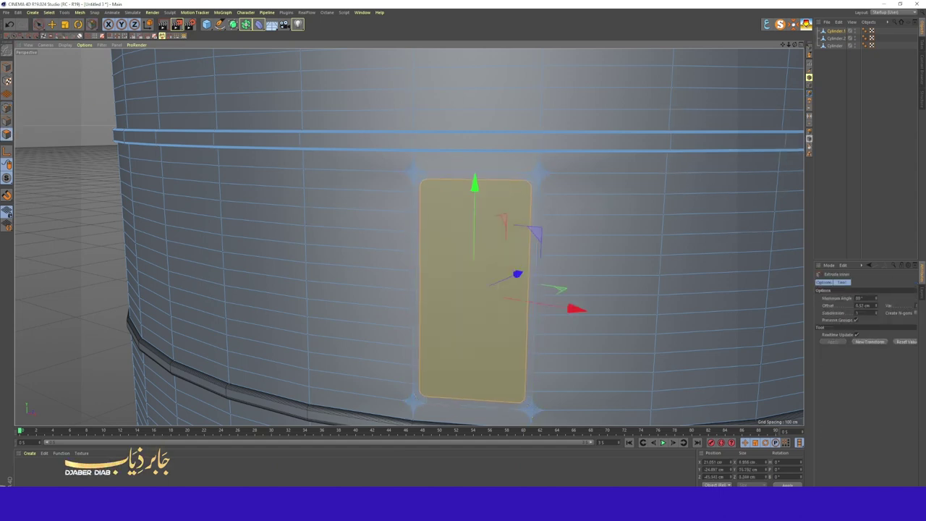
{"action": "key", "text": "d"}
Step: Preview the recess under a Subdivision Surface added via 'subd', then undo the smoothing
{"action": "scroll", "coordinate": [515, 210], "scroll_direction": "down", "scroll_amount": 5}
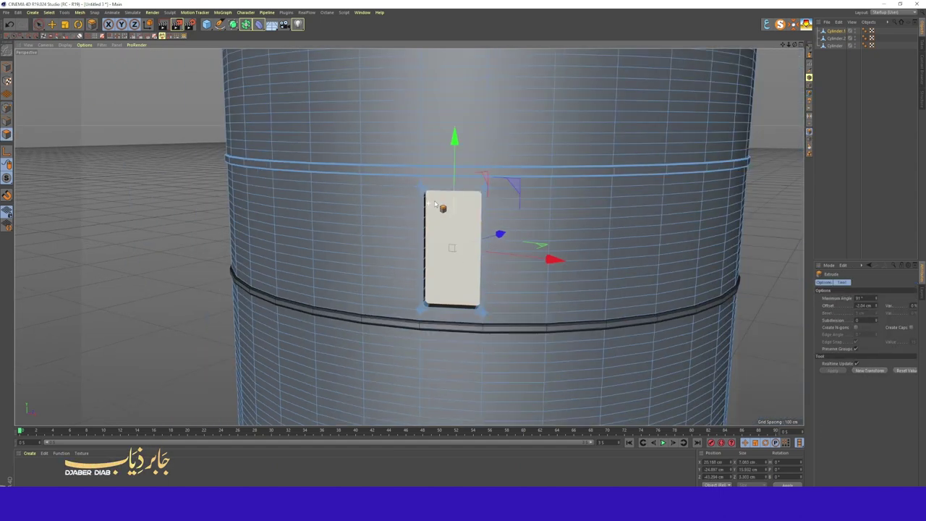
{"action": "scroll", "coordinate": [515, 211], "scroll_direction": "up", "scroll_amount": 8}
{"action": "scroll", "coordinate": [516, 211], "scroll_direction": "down", "scroll_amount": 8}
{"action": "scroll", "coordinate": [515, 210], "scroll_direction": "up", "scroll_amount": 5}
{"action": "scroll", "coordinate": [516, 211], "scroll_direction": "down", "scroll_amount": 5}
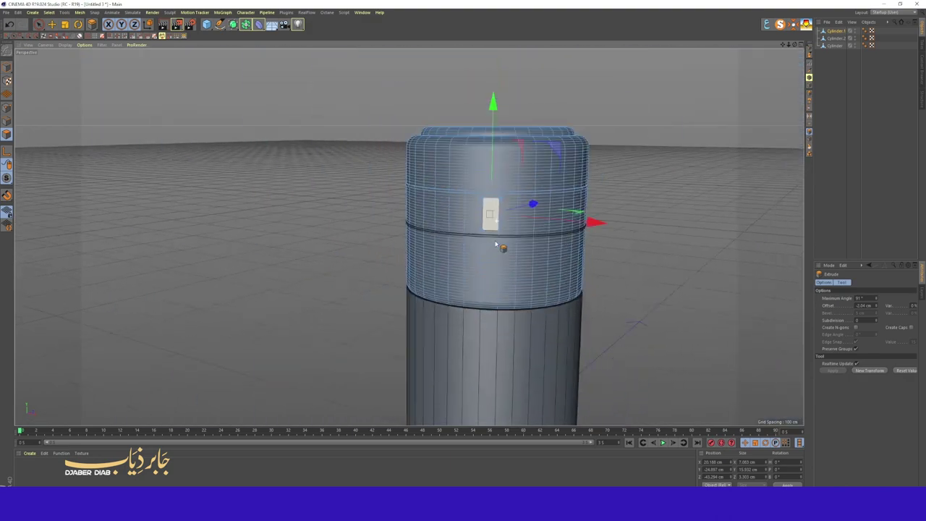
{"action": "scroll", "coordinate": [502, 210], "scroll_direction": "up", "scroll_amount": 5}
{"action": "left_click_drag", "start_coordinate": [506, 217], "coordinate": [574, 227], "text": "alt"}
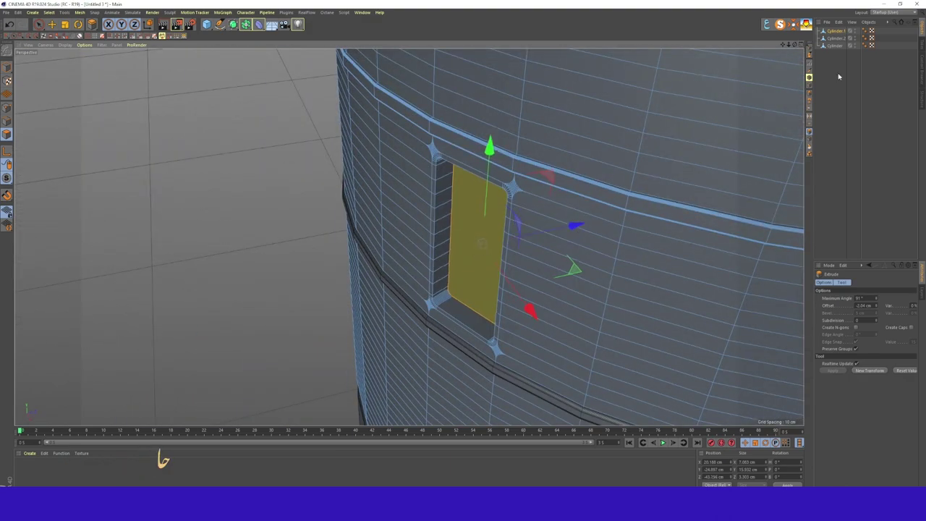
{"action": "key", "text": "shift+c"}
{"action": "type", "text": "subd"}
{"action": "key", "text": "Return"}
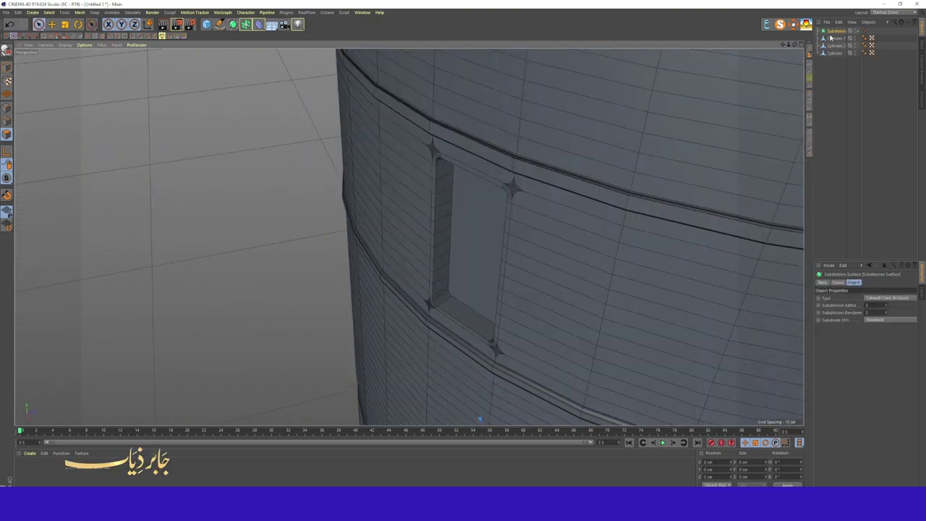
{"action": "mouse_move", "coordinate": [355, 186]}
{"action": "left_mouse_down", "text": "alt"}
{"action": "mouse_move", "coordinate": [441, 207]}
{"action": "mouse_move", "coordinate": [408, 238]}
{"action": "left_mouse_up", "text": "alt"}
{"action": "scroll", "coordinate": [409, 237], "scroll_direction": "up", "scroll_amount": 3}
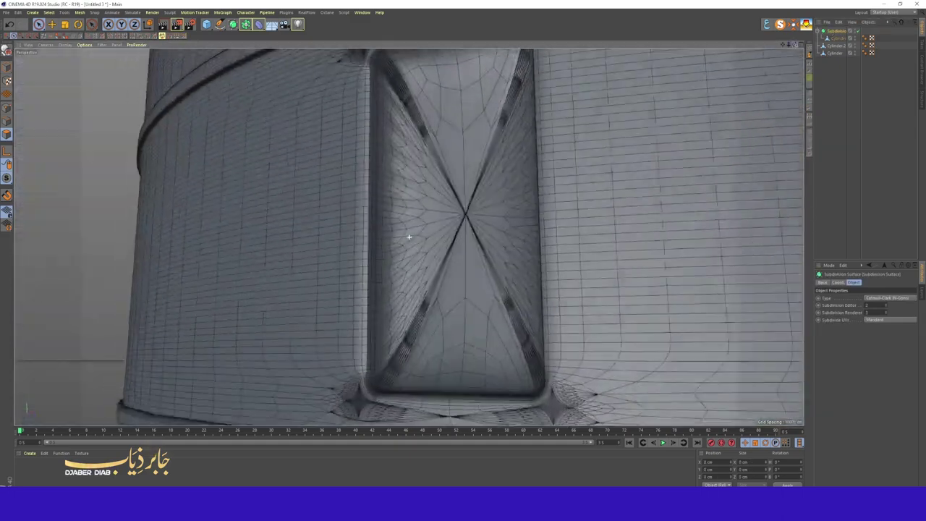
{"action": "scroll", "coordinate": [409, 236], "scroll_direction": "down", "scroll_amount": 5}
{"action": "left_click_drag", "start_coordinate": [489, 223], "coordinate": [570, 170], "text": "alt"}
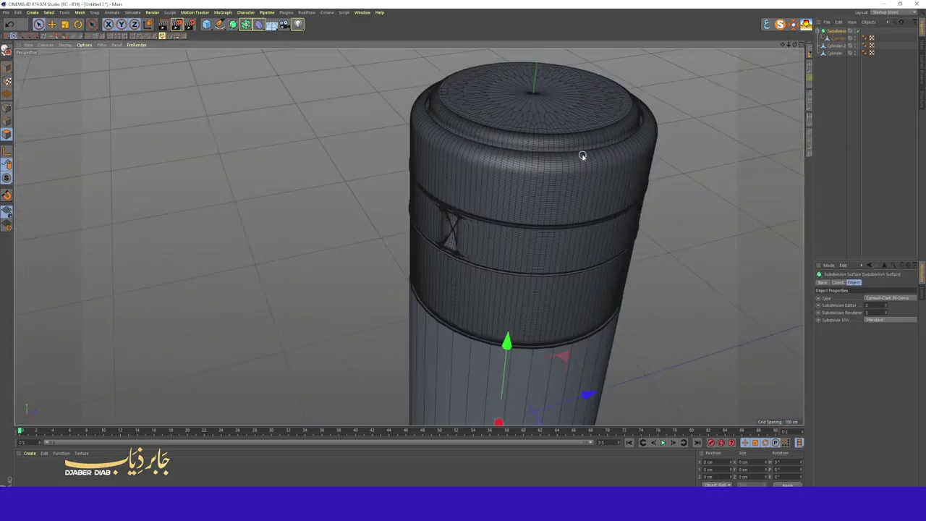
{"action": "key", "text": "ctrl+z"}
Step: Inset the window face, squash it vertically, push it inward, then add a 100 cm sphere
{"action": "scroll", "coordinate": [478, 235], "scroll_direction": "up", "scroll_amount": 5}
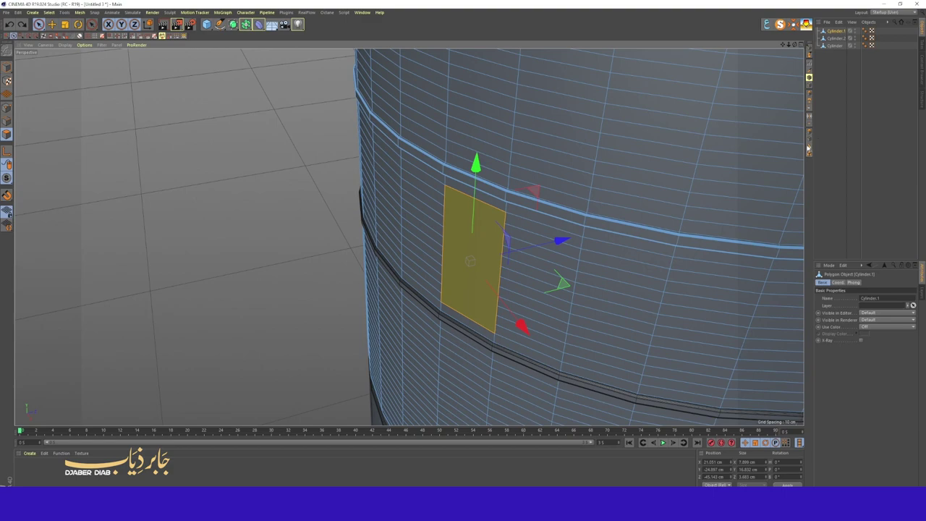
{"action": "key", "text": "d"}
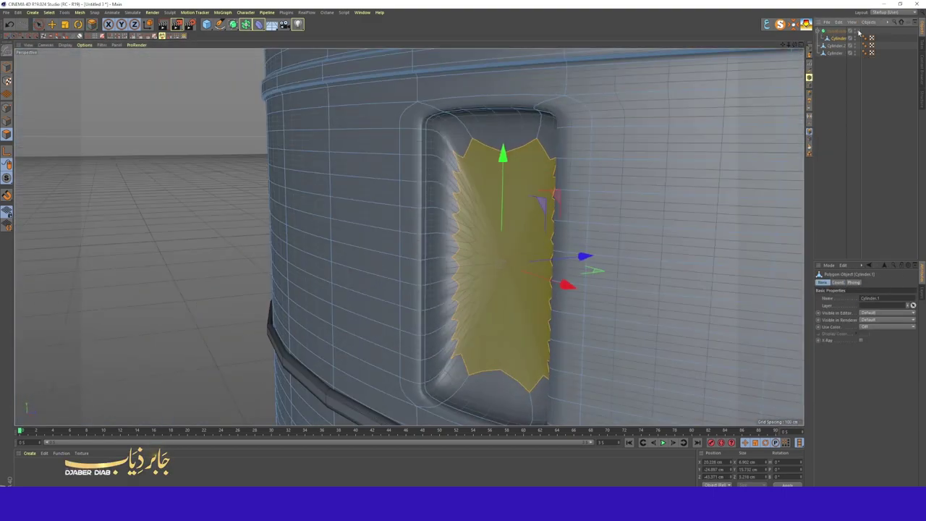
{"action": "key", "text": "i"}
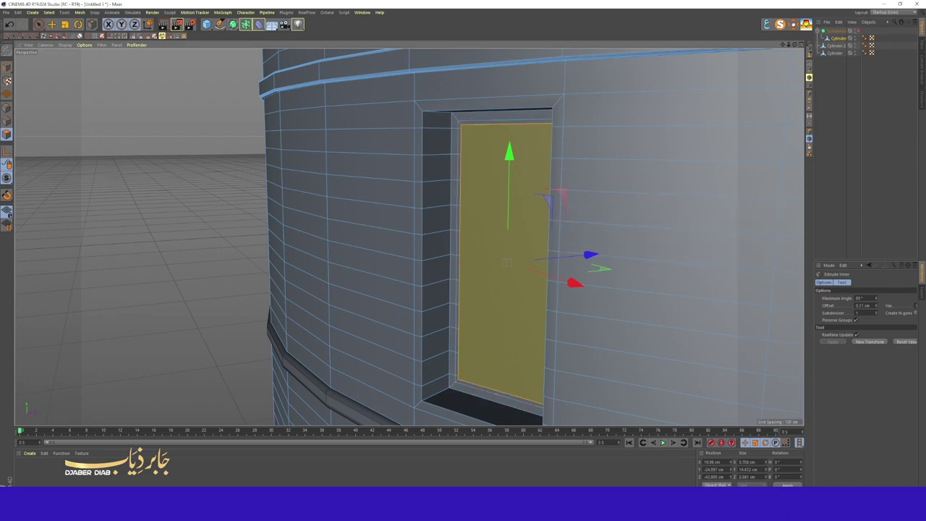
{"action": "key", "text": "t"}
{"action": "left_click_drag", "start_coordinate": [508, 159], "coordinate": [508, 162]}
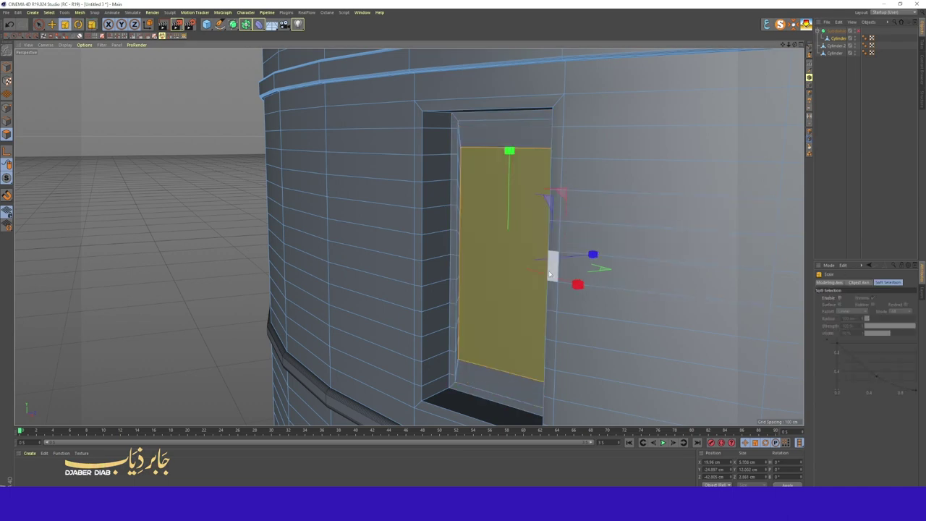
{"action": "key", "text": "d"}
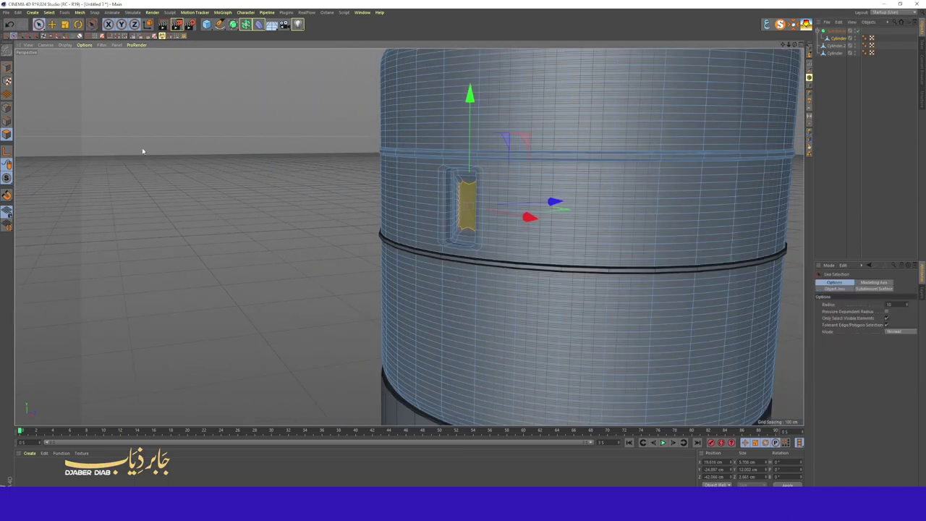
{"action": "left_click", "coordinate": [340, 48]}
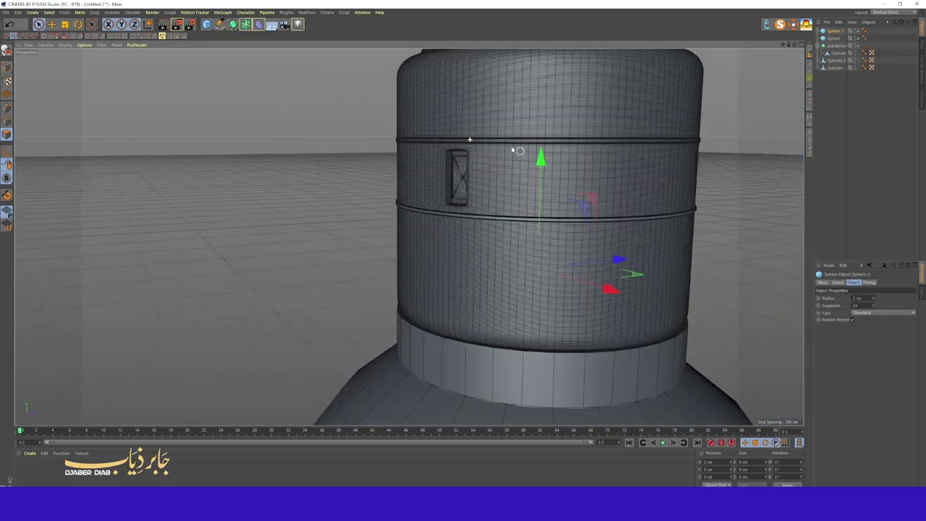
Step: In four-view layout, move the 2 cm sphere into the recess and stretch it to about 7.8 cm tall
{"action": "middle_click", "coordinate": [514, 151]}
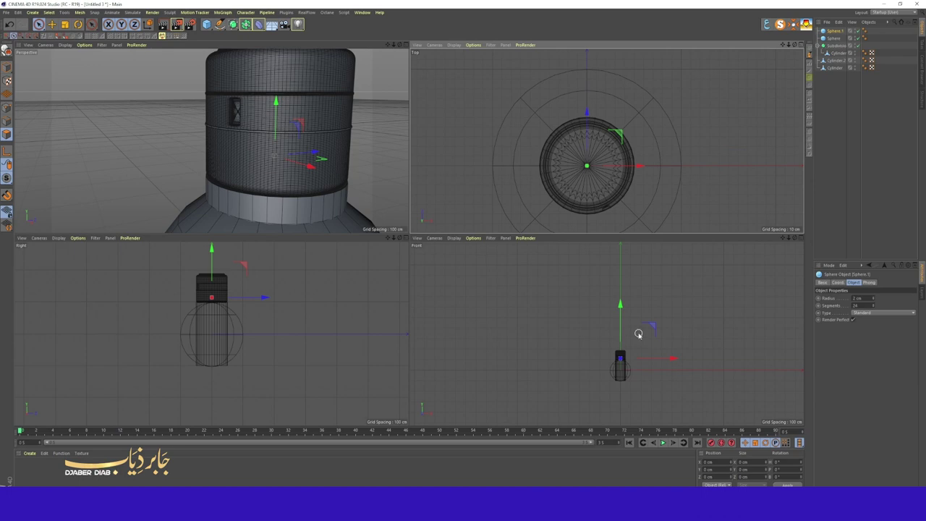
{"action": "left_click_drag", "start_coordinate": [606, 112], "coordinate": [610, 175]}
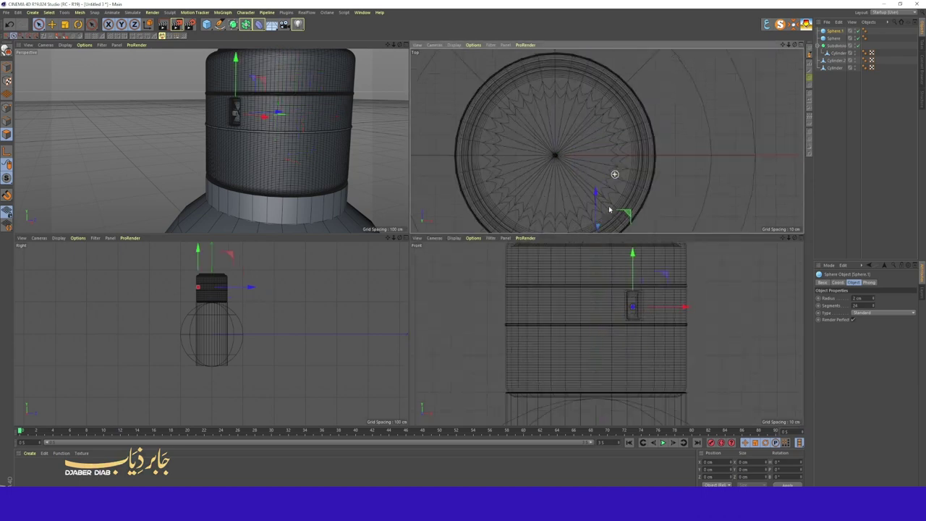
{"action": "scroll", "coordinate": [569, 125], "scroll_direction": "up", "scroll_amount": 8}
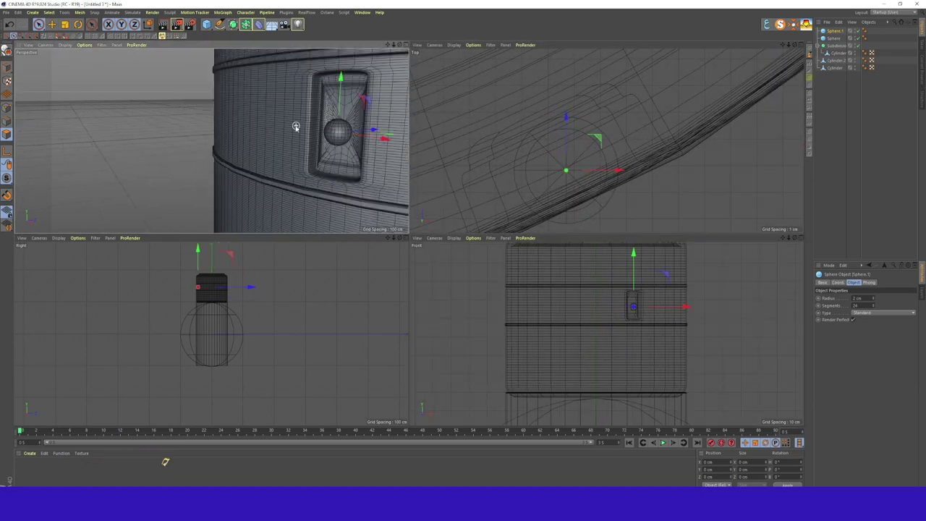
{"action": "key", "text": "t"}
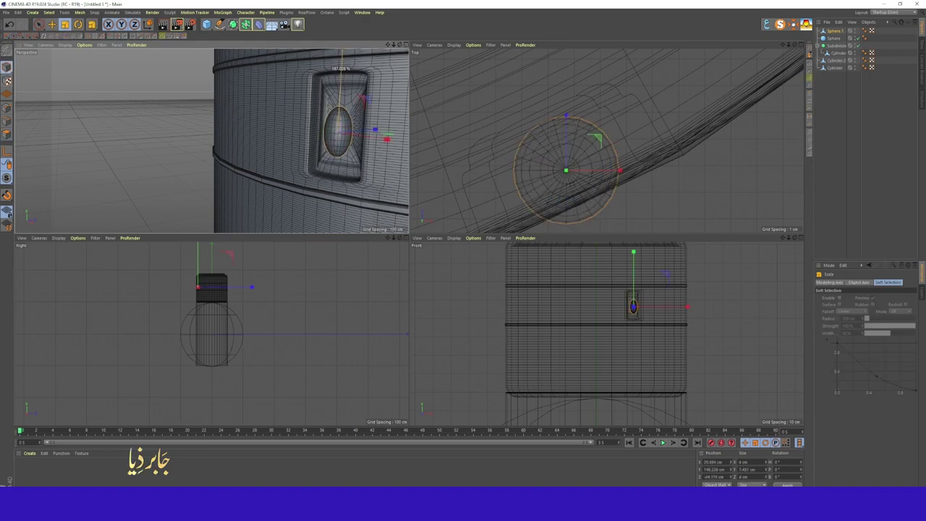
{"action": "key", "text": "9"}
{"action": "left_click_drag", "start_coordinate": [557, 149], "coordinate": [535, 111]}
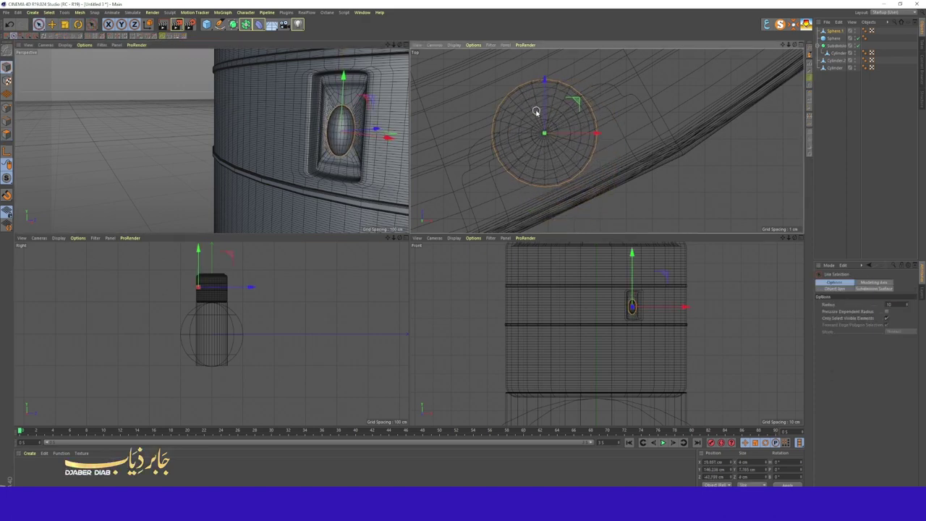
Step: Return to the single Perspective view and select the bottle's base cylinder
{"action": "key", "text": "F1"}
{"action": "scroll", "coordinate": [437, 171], "scroll_direction": "down", "scroll_amount": 3}
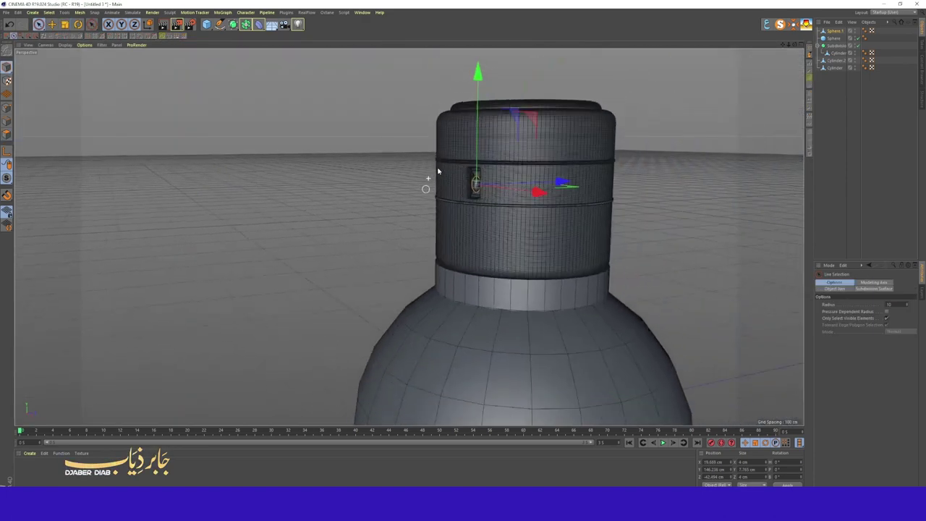
{"action": "scroll", "coordinate": [438, 172], "scroll_direction": "down", "scroll_amount": 3}
{"action": "left_click", "coordinate": [471, 161]}
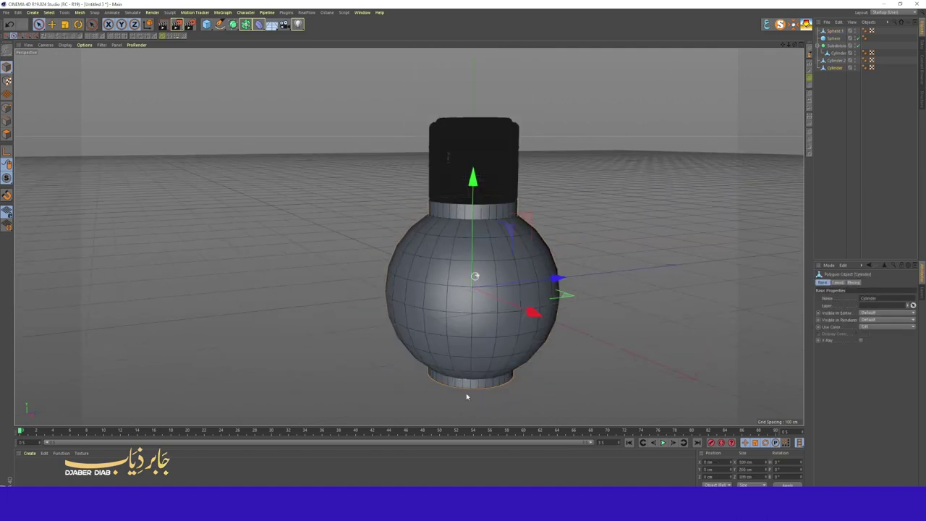
Step: Solo the base cylinder, loop-select its bottom rim edges and bevel them into a rounded edge
{"action": "scroll", "coordinate": [467, 396], "scroll_direction": "up", "scroll_amount": 5}
{"action": "left_click_drag", "start_coordinate": [466, 397], "coordinate": [316, 309], "text": "alt"}
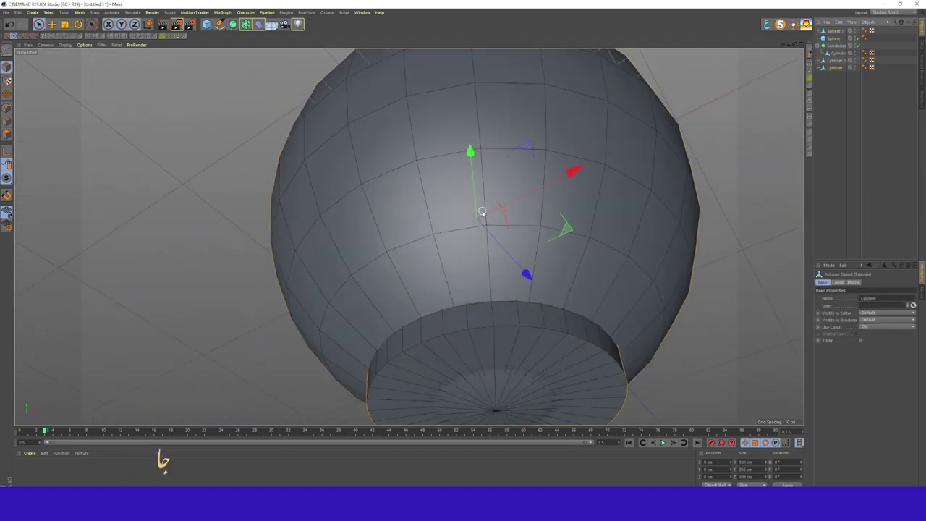
{"action": "left_click", "coordinate": [3, 125]}
{"action": "key", "text": "u"}
{"action": "key", "text": "l"}
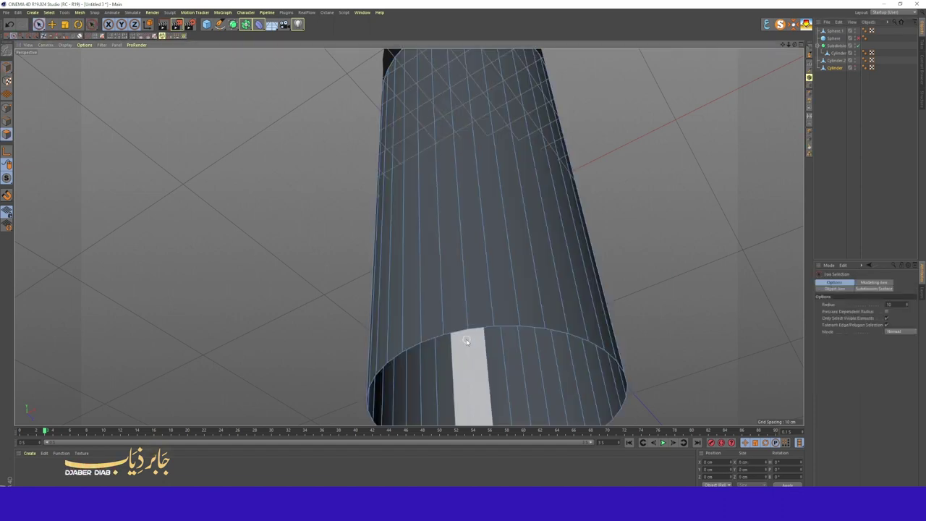
{"action": "key", "text": "Return"}
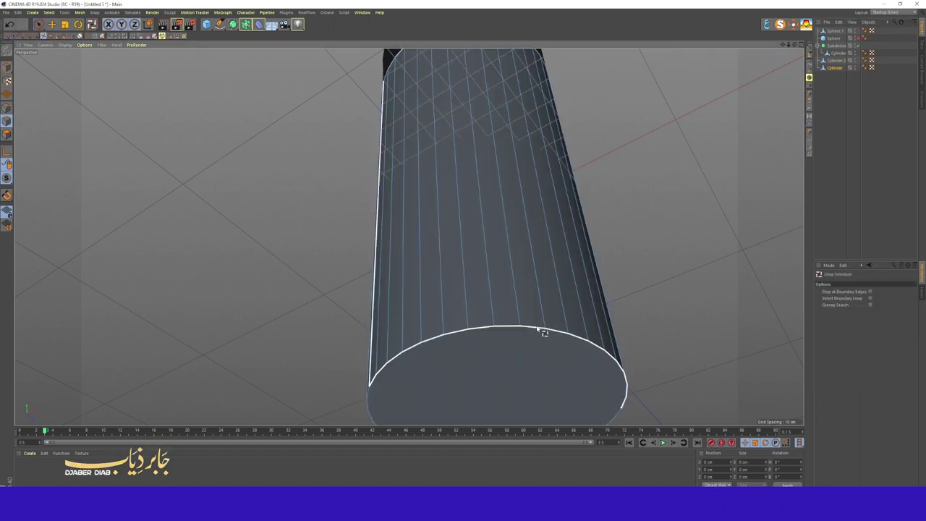
{"action": "key", "text": "m"}
{"action": "key", "text": "s"}
{"action": "left_click_drag", "start_coordinate": [723, 177], "coordinate": [744, 256]}
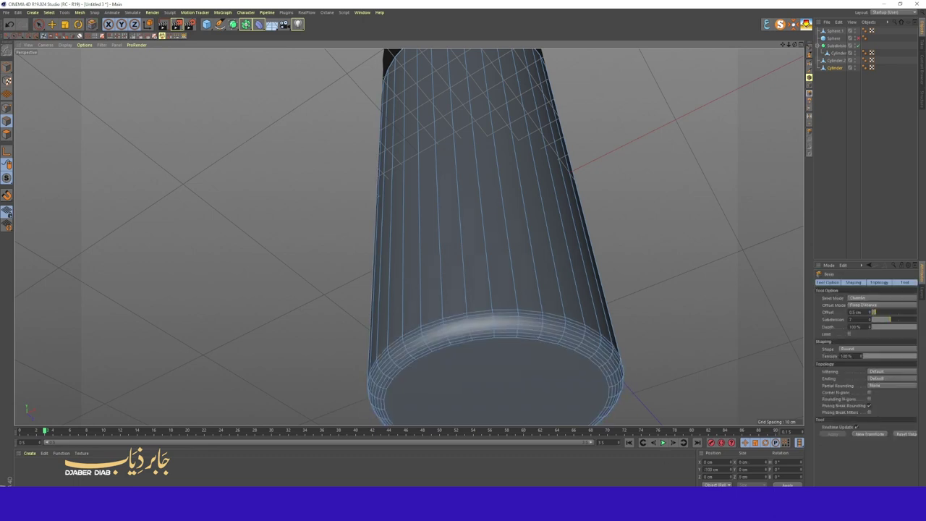
{"action": "key", "text": "Return"}
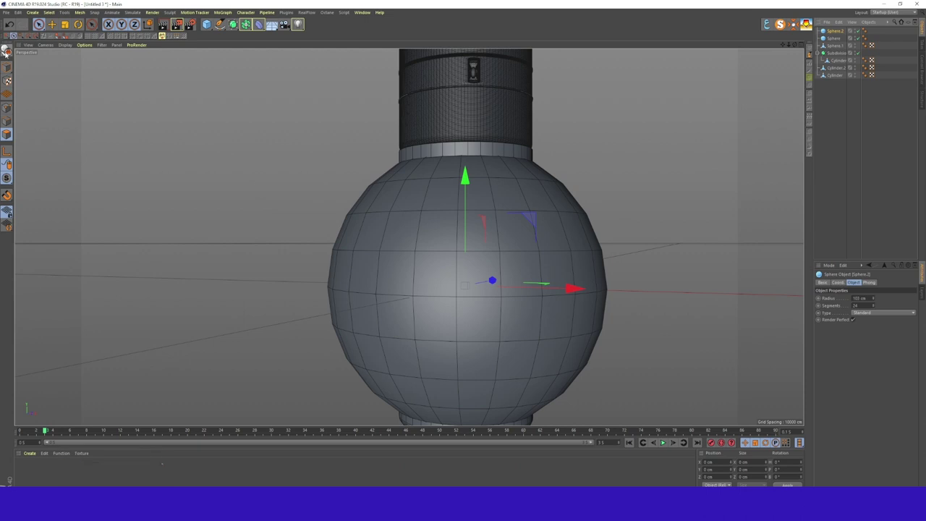
Step: Make Sphere.2 editable, delete bands of its faces, and loop-select an opening's rim edge
{"action": "left_click", "coordinate": [6, 51]}
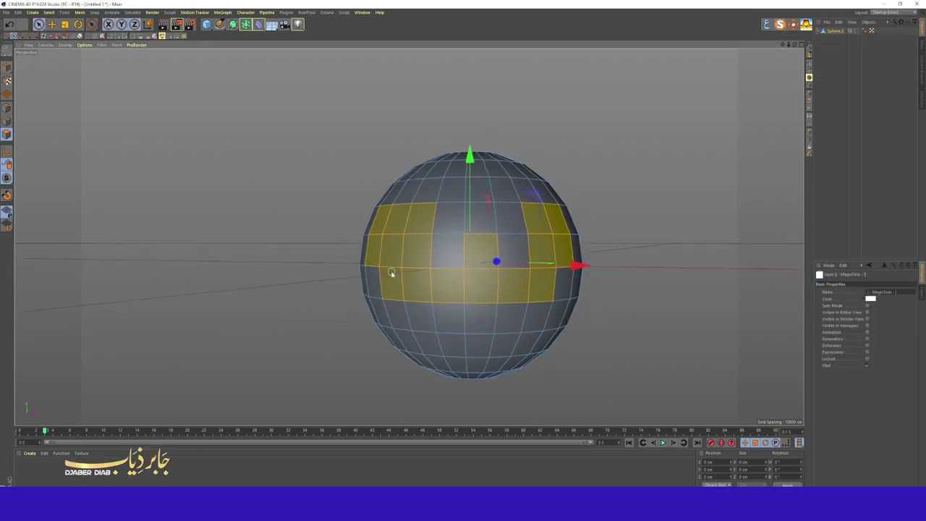
{"action": "left_click_drag", "start_coordinate": [386, 252], "coordinate": [531, 337]}
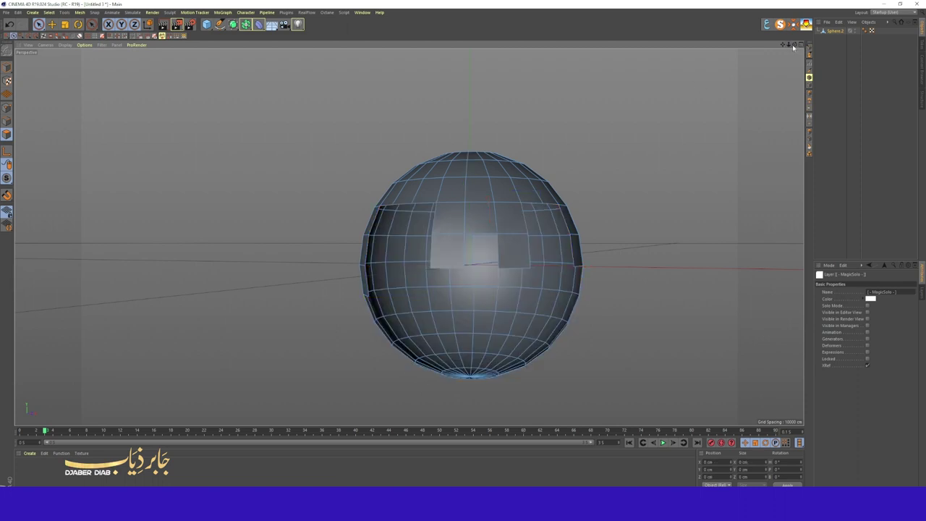
{"action": "mouse_move", "coordinate": [239, 303]}
{"action": "left_mouse_down"}
{"action": "mouse_move", "coordinate": [386, 271]}
{"action": "mouse_move", "coordinate": [228, 337]}
{"action": "left_mouse_up"}
{"action": "key", "text": "Delete"}
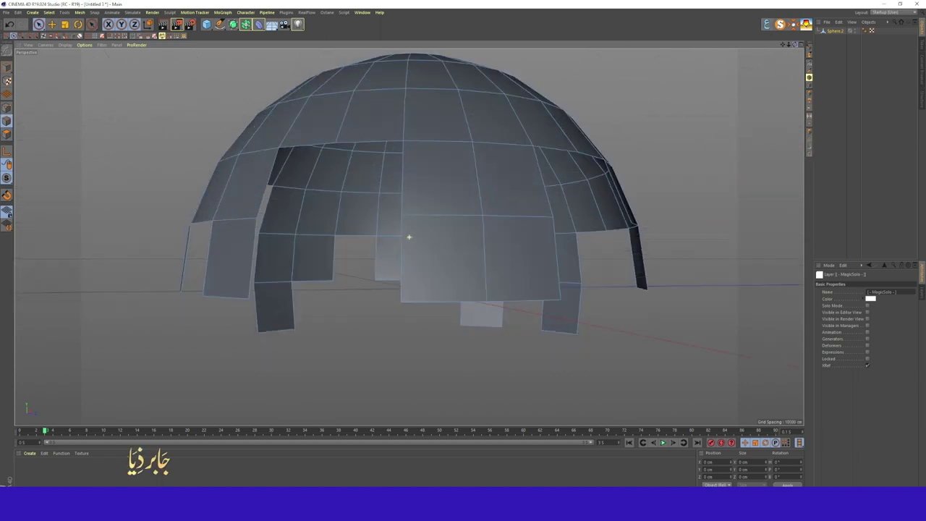
{"action": "left_click", "coordinate": [397, 171]}
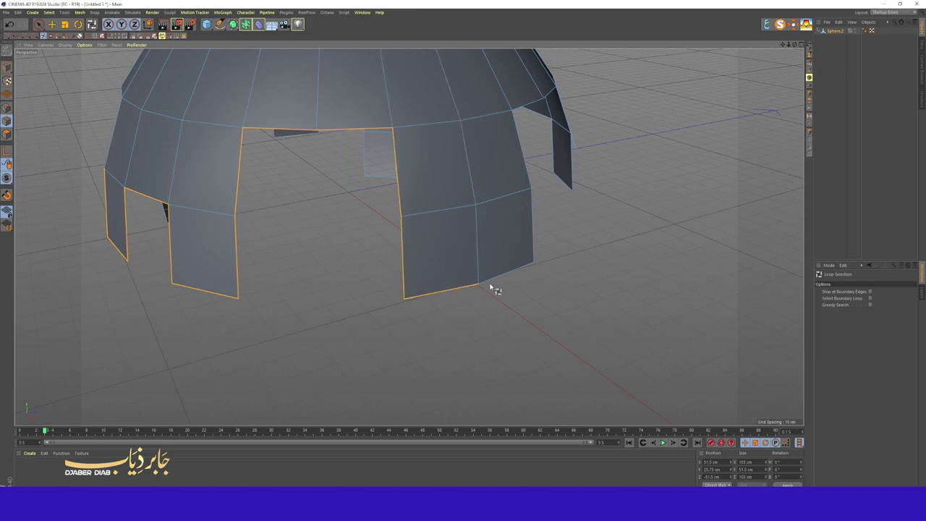
Step: Delete more selected parts of the dome and select the loose points below it
{"action": "key", "text": "space"}
{"action": "left_click_drag", "start_coordinate": [525, 160], "coordinate": [598, 231], "text": "alt"}
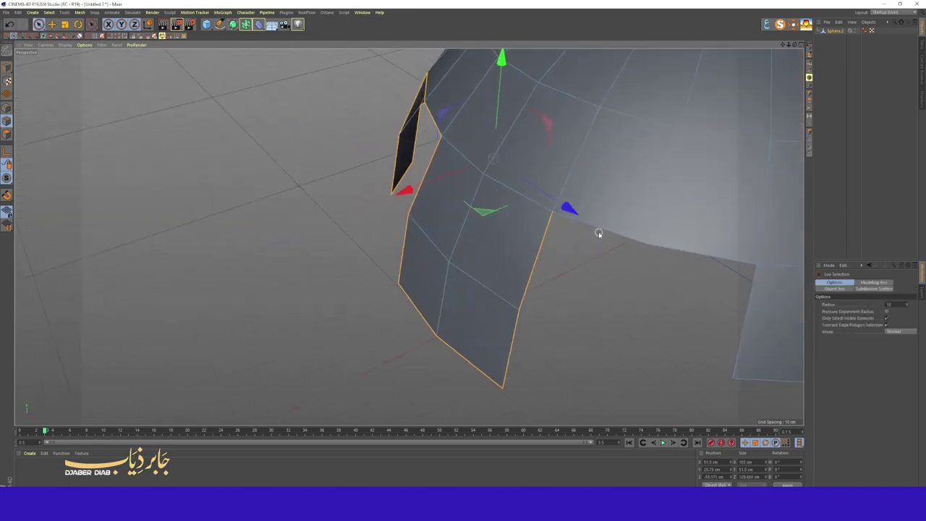
{"action": "left_click_drag", "start_coordinate": [749, 307], "coordinate": [663, 343], "text": "alt"}
{"action": "left_click_drag", "start_coordinate": [446, 369], "coordinate": [325, 203], "text": "alt"}
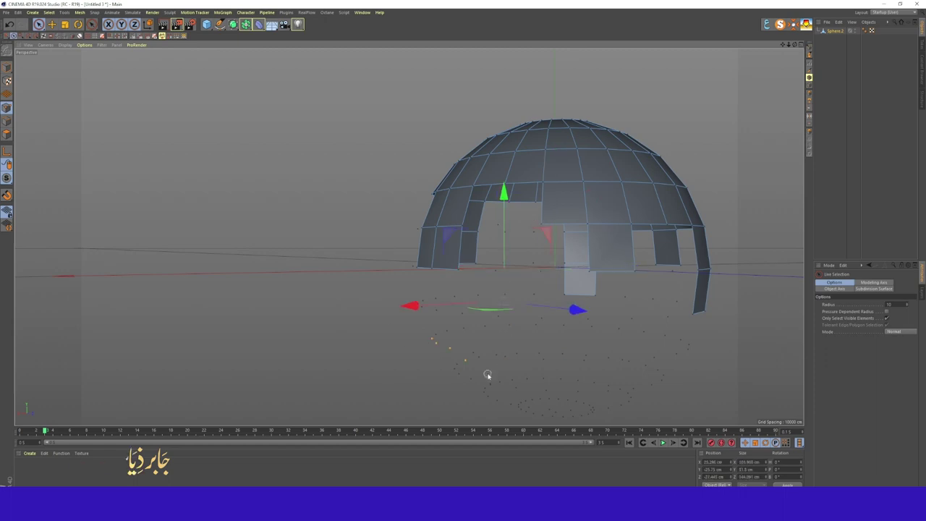
{"action": "key", "text": "0"}
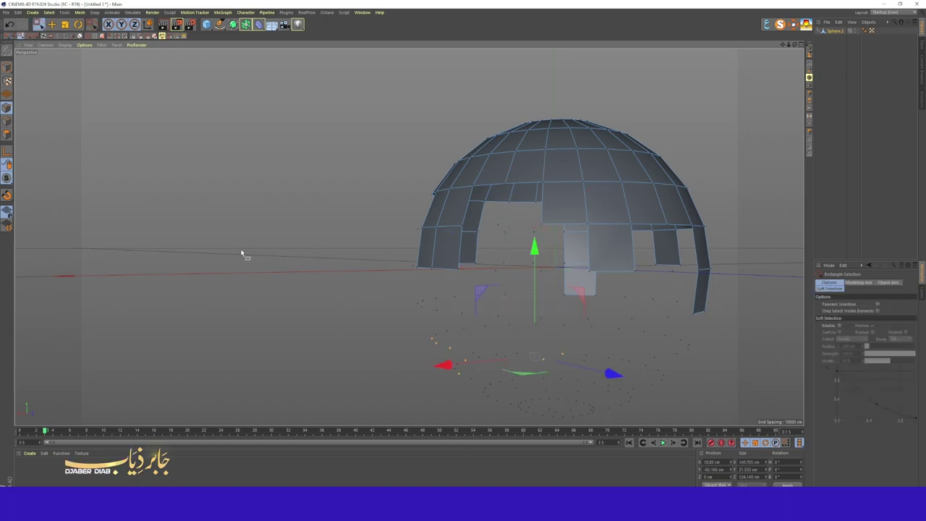
{"action": "key", "text": "Delete"}
{"action": "left_click_drag", "start_coordinate": [474, 266], "coordinate": [405, 239], "text": "alt"}
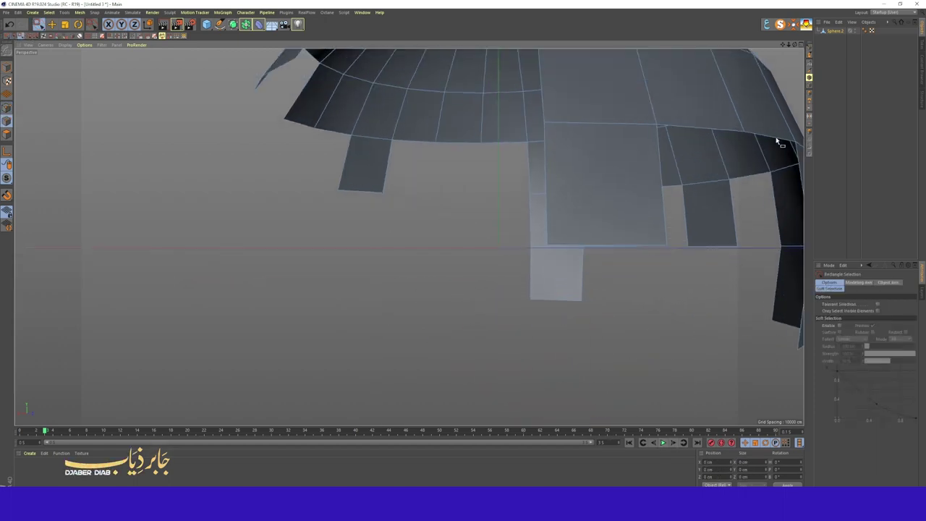
{"action": "left_click", "coordinate": [5, 108]}
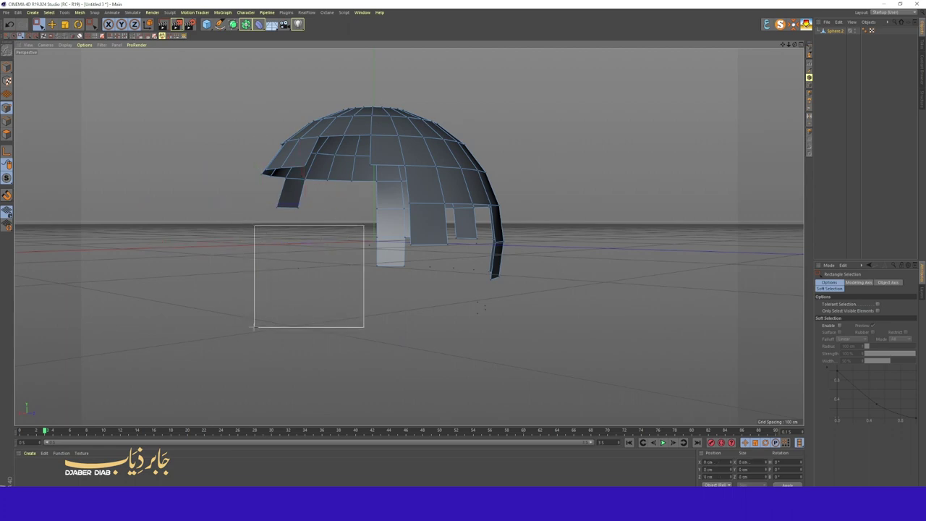
Step: Box-select the lower corner points of the dome's hanging flaps
{"action": "scroll", "coordinate": [477, 264], "scroll_direction": "up", "scroll_amount": 3}
{"action": "scroll", "coordinate": [409, 238], "scroll_direction": "up", "scroll_amount": 3}
{"action": "left_click_drag", "start_coordinate": [410, 238], "coordinate": [663, 261], "text": "alt"}
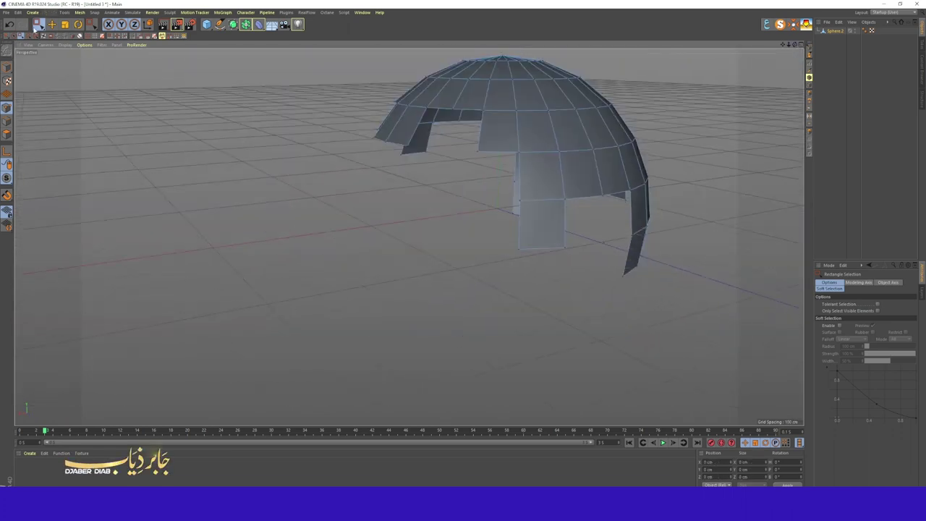
{"action": "left_click", "coordinate": [38, 25]}
{"action": "scroll", "coordinate": [565, 226], "scroll_direction": "up", "scroll_amount": 2}
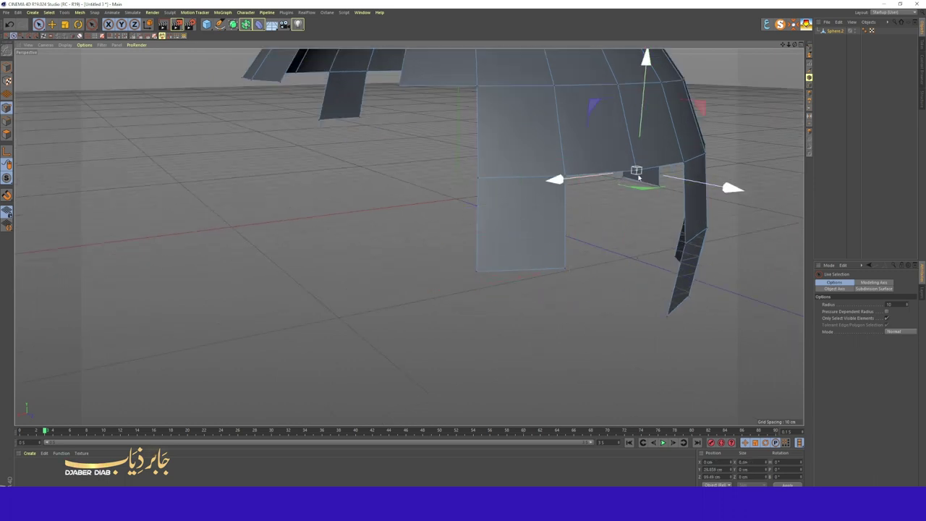
{"action": "key", "text": "0"}
{"action": "scroll", "coordinate": [434, 217], "scroll_direction": "down", "scroll_amount": 3}
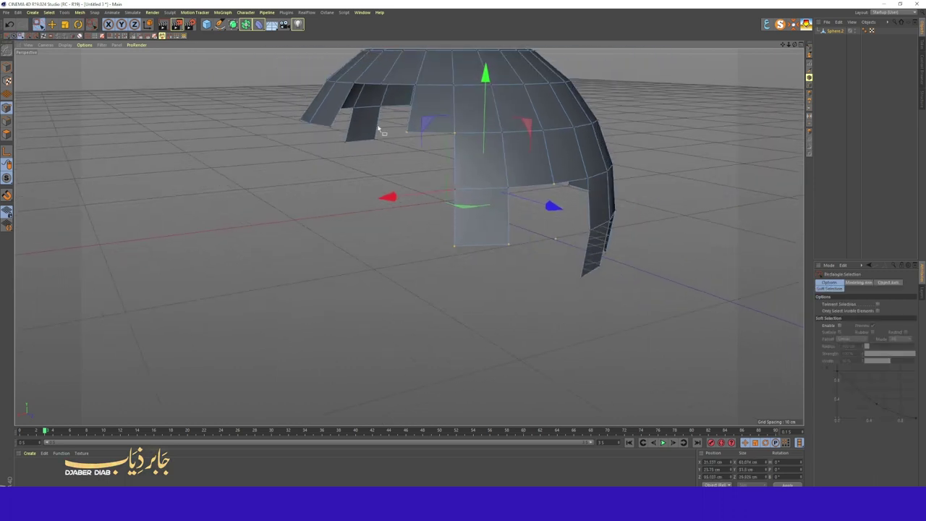
{"action": "scroll", "coordinate": [437, 112], "scroll_direction": "up", "scroll_amount": 5}
{"action": "scroll", "coordinate": [224, 156], "scroll_direction": "down", "scroll_amount": 3}
{"action": "mouse_move", "coordinate": [535, 246]}
{"action": "left_mouse_down", "text": "alt"}
{"action": "mouse_move", "coordinate": [409, 234]}
{"action": "mouse_move", "coordinate": [709, 65]}
{"action": "mouse_move", "coordinate": [409, 237]}
{"action": "left_mouse_up", "text": "alt"}
{"action": "scroll", "coordinate": [536, 264], "scroll_direction": "down", "scroll_amount": 2}
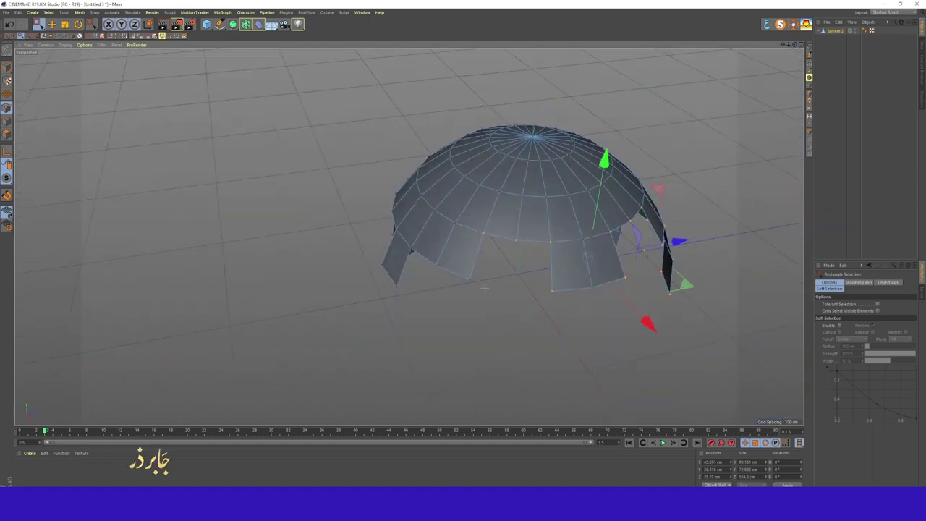
{"action": "left_click_drag", "start_coordinate": [536, 264], "coordinate": [411, 256], "text": "alt"}
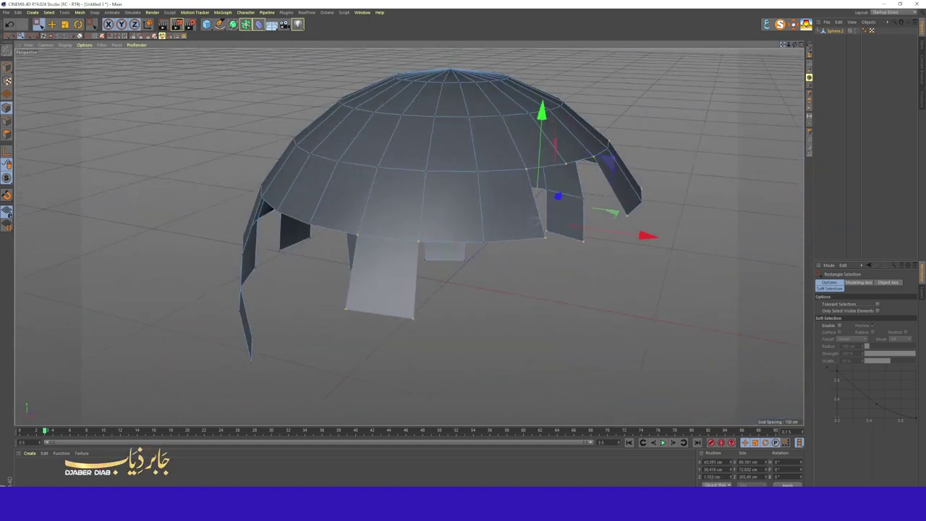
{"action": "left_click_drag", "start_coordinate": [535, 221], "coordinate": [523, 325], "text": "alt"}
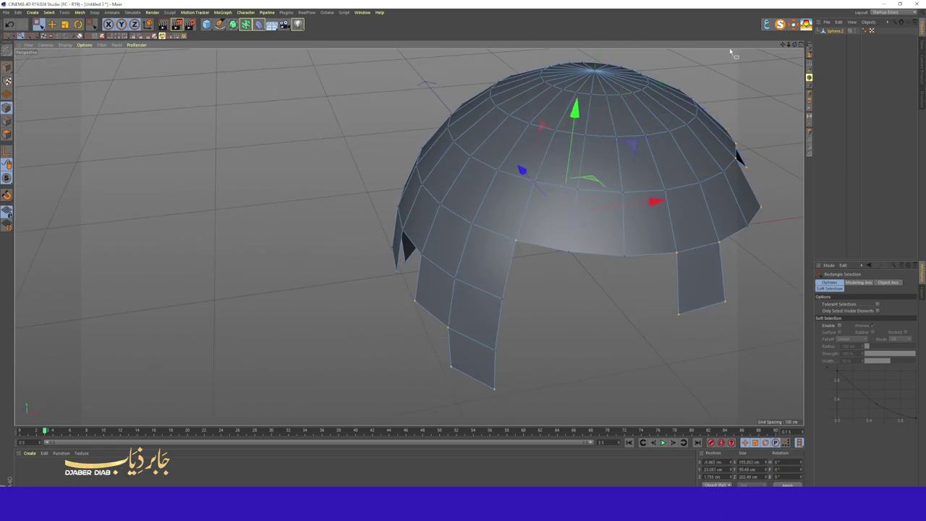
{"action": "left_click_drag", "start_coordinate": [731, 52], "coordinate": [455, 220], "text": "alt"}
{"action": "left_click_drag", "start_coordinate": [455, 221], "coordinate": [406, 250]}
{"action": "mouse_move", "coordinate": [304, 252]}
{"action": "left_mouse_down", "text": "alt"}
{"action": "mouse_move", "coordinate": [290, 293]}
{"action": "mouse_move", "coordinate": [285, 187]}
{"action": "mouse_move", "coordinate": [407, 238]}
{"action": "mouse_move", "coordinate": [486, 193]}
{"action": "mouse_move", "coordinate": [434, 194]}
{"action": "left_mouse_up", "text": "alt"}
Step: Bevel the selected flap corners into rounded scalloped curves
{"action": "key", "text": "m"}
{"action": "key", "text": "s"}
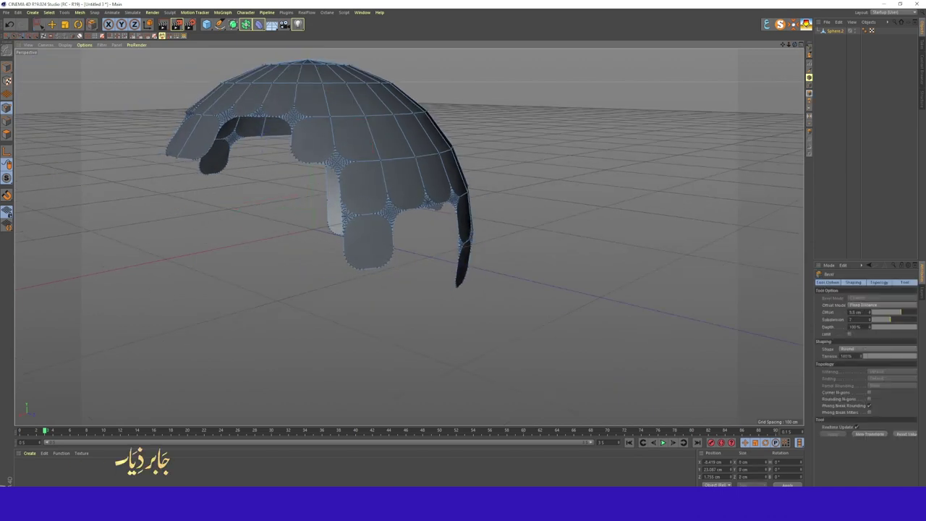
{"action": "mouse_move", "coordinate": [603, 260]}
{"action": "left_mouse_down", "text": "alt"}
{"action": "mouse_move", "coordinate": [368, 176]}
{"action": "mouse_move", "coordinate": [409, 236]}
{"action": "left_mouse_up", "text": "alt"}
{"action": "left_click", "coordinate": [13, 36]}
Step: Unhide the bottle's spheres and cylinders to show the dome over the body
{"action": "mouse_move", "coordinate": [70, 94]}
{"action": "left_mouse_down", "text": "alt"}
{"action": "mouse_move", "coordinate": [470, 203]}
{"action": "mouse_move", "coordinate": [545, 330]}
{"action": "mouse_move", "coordinate": [473, 213]}
{"action": "left_mouse_up", "text": "alt"}
{"action": "scroll", "coordinate": [455, 198], "scroll_direction": "up", "scroll_amount": 3}
{"action": "scroll", "coordinate": [455, 199], "scroll_direction": "down", "scroll_amount": 2}
{"action": "scroll", "coordinate": [510, 343], "scroll_direction": "down", "scroll_amount": 1}
{"action": "left_click_drag", "start_coordinate": [509, 343], "coordinate": [410, 238], "text": "alt"}
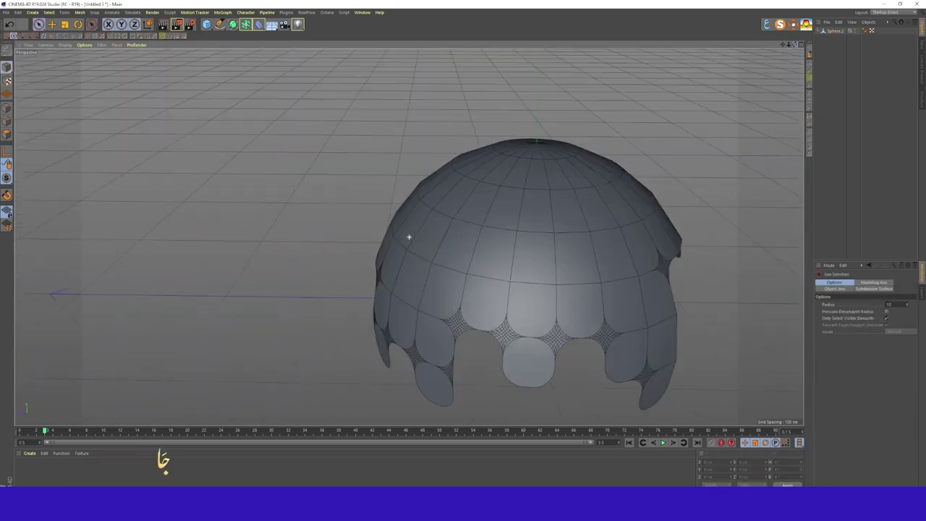
{"action": "left_click", "coordinate": [857, 38]}
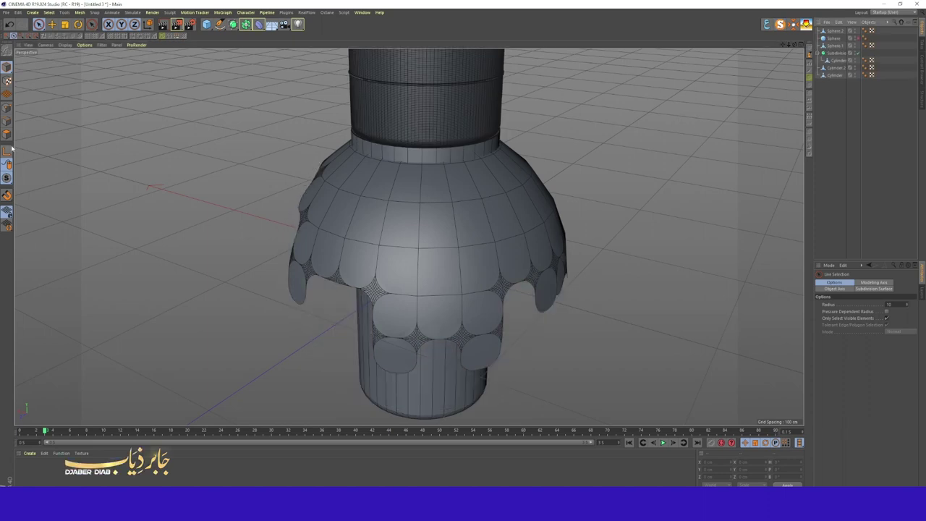
Step: Extrude all of Sphere.2's polygons by 2.8 cm to give the dome thickness
{"action": "key", "text": "ctrl+a"}
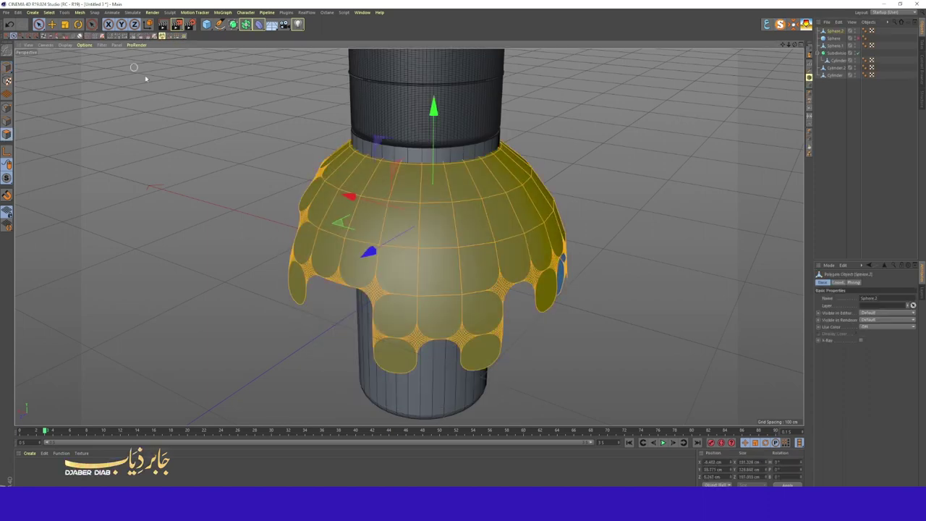
{"action": "key", "text": "d"}
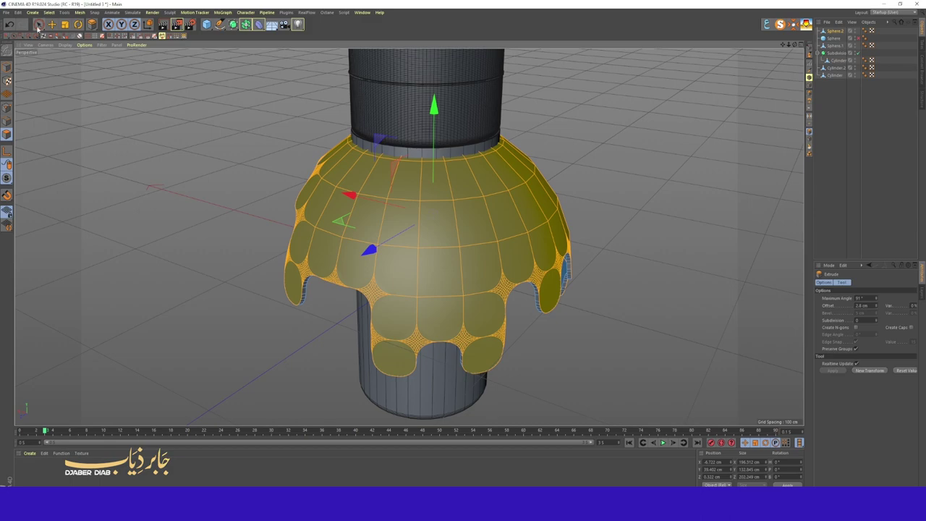
{"action": "scroll", "coordinate": [279, 296], "scroll_direction": "up", "scroll_amount": 2}
{"action": "scroll", "coordinate": [279, 296], "scroll_direction": "up", "scroll_amount": 3}
{"action": "key", "text": "space"}
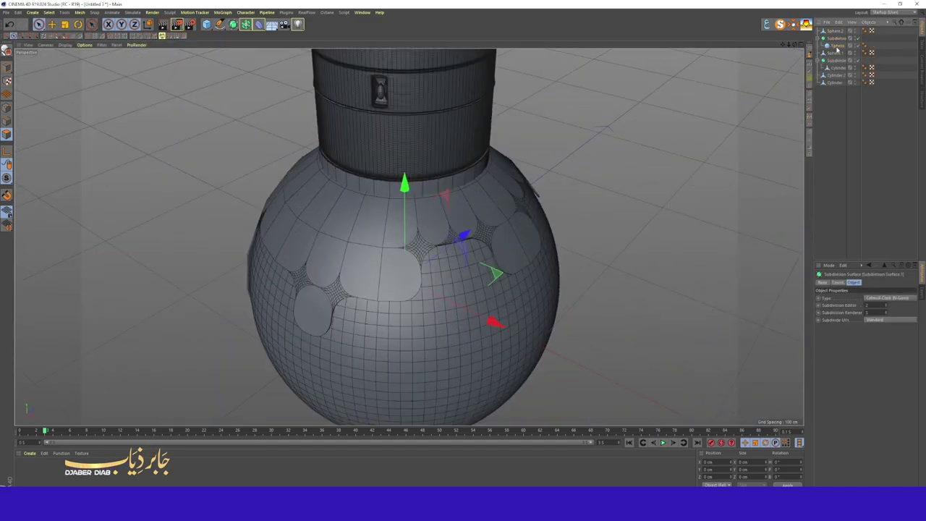
Step: Select the round Sphere body and open the Octane Live Viewer
{"action": "left_click", "coordinate": [836, 46]}
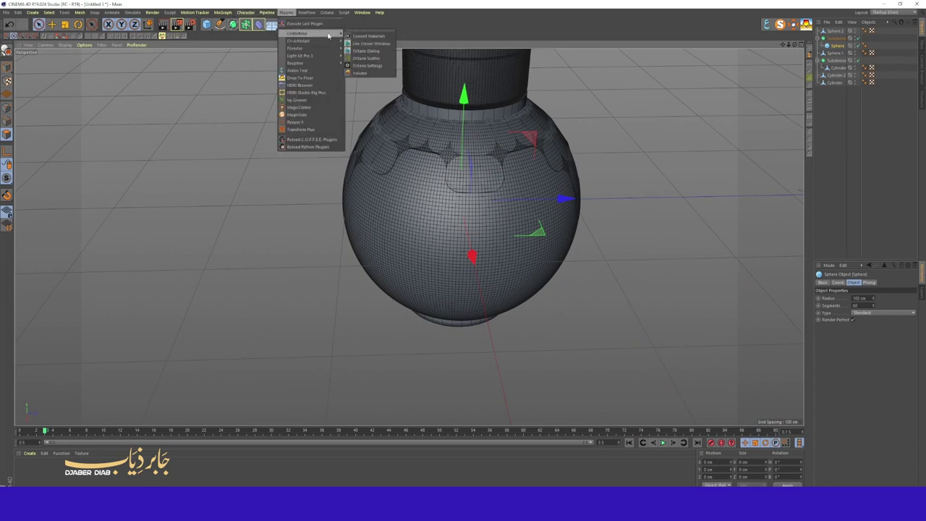
{"action": "left_click", "coordinate": [303, 22]}
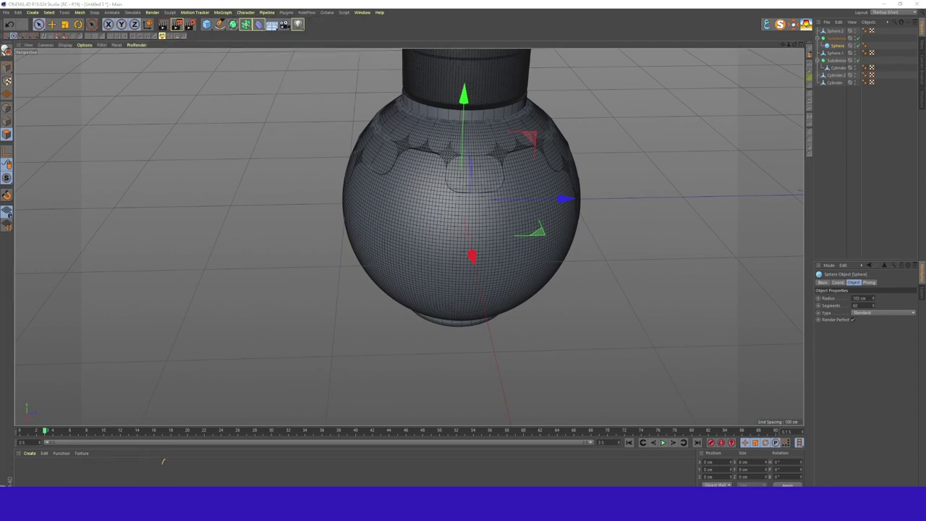
{"action": "left_click", "coordinate": [78, 51]}
Step: Add an Octane HDRI Environment sky and load an HDRI image into its texture
{"action": "left_click", "coordinate": [88, 66]}
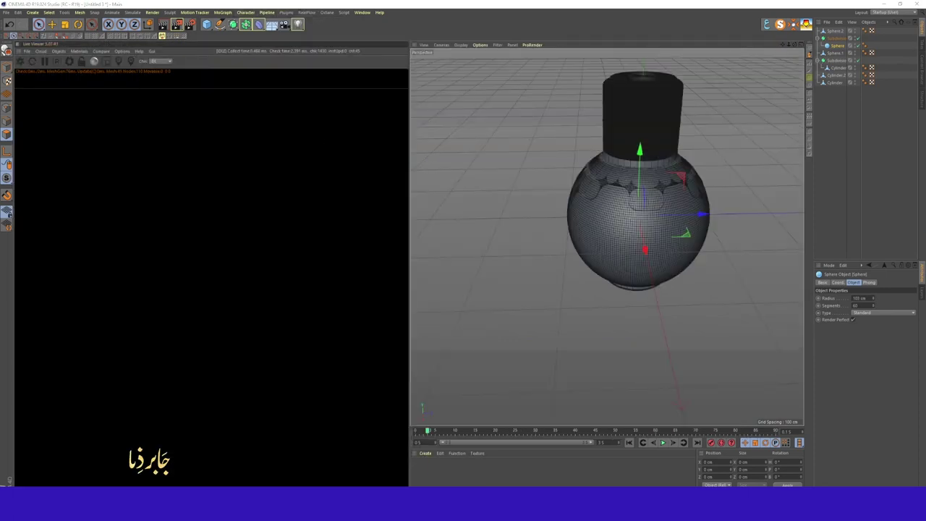
{"action": "left_click", "coordinate": [58, 50]}
{"action": "left_click", "coordinate": [72, 88]}
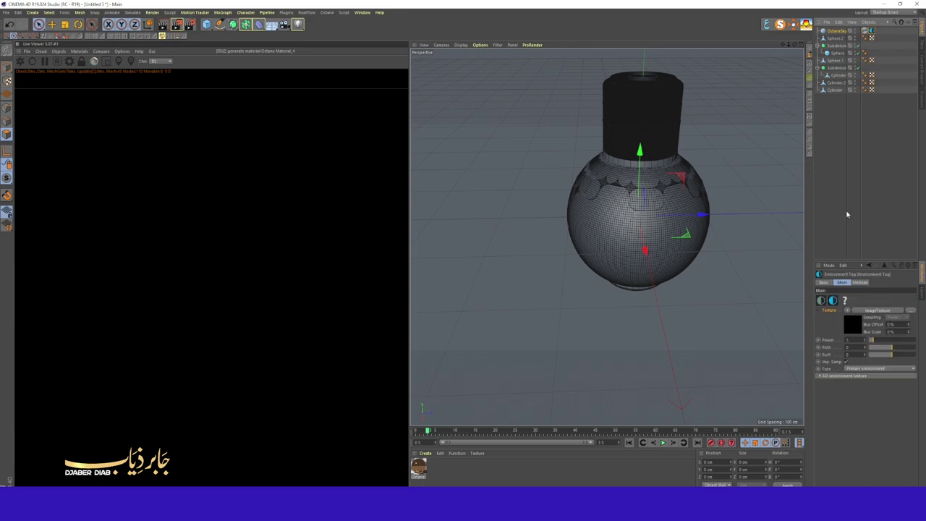
{"action": "left_click", "coordinate": [871, 31]}
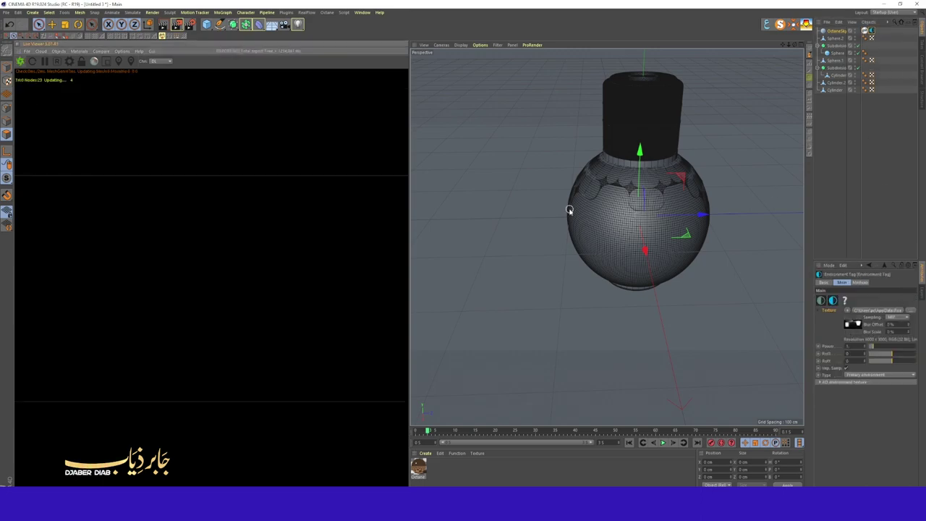
{"action": "scroll", "coordinate": [702, 192], "scroll_direction": "up", "scroll_amount": 3}
{"action": "scroll", "coordinate": [725, 114], "scroll_direction": "down", "scroll_amount": 3}
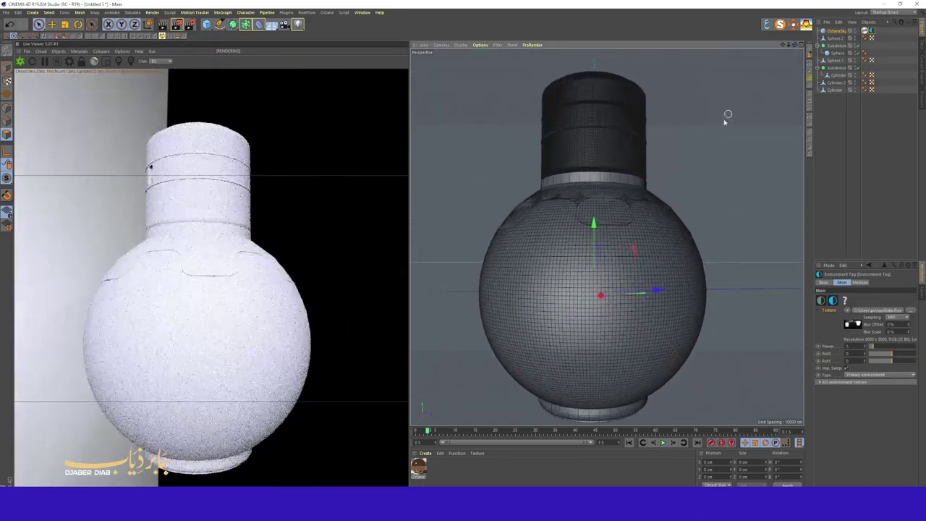
{"action": "scroll", "coordinate": [725, 113], "scroll_direction": "down", "scroll_amount": 3}
Step: Group all the bottle parts under one Null with Alt+G
{"action": "key", "text": "alt+g"}
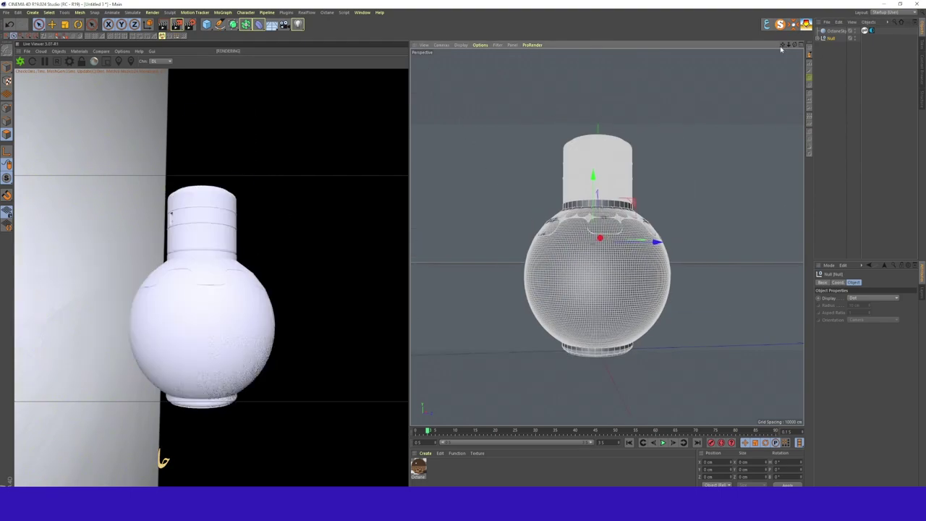
{"action": "left_click", "coordinate": [206, 24]}
{"action": "left_click", "coordinate": [286, 12]}
{"action": "mouse_move", "coordinate": [310, 55]}
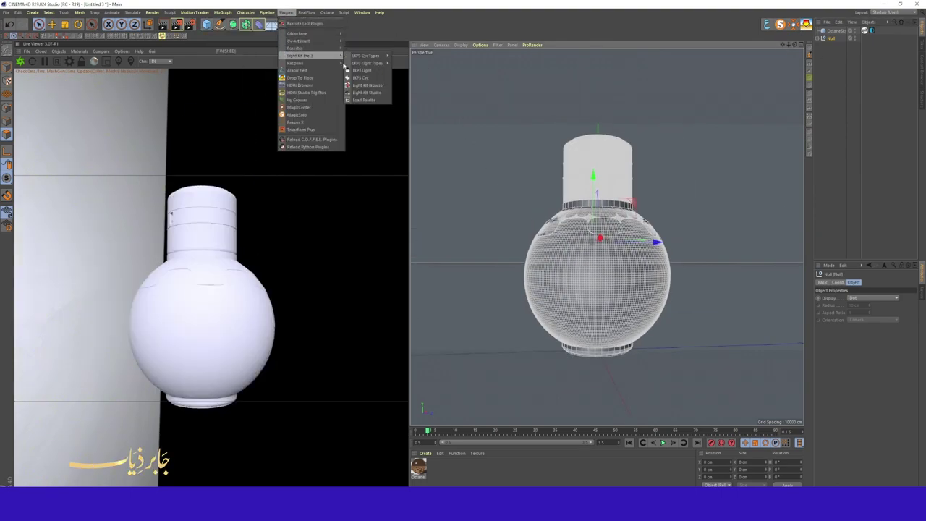
Step: Add a Light Kit Pro S Curve Cyc backdrop and enlarge its width and height
{"action": "left_click", "coordinate": [402, 59]}
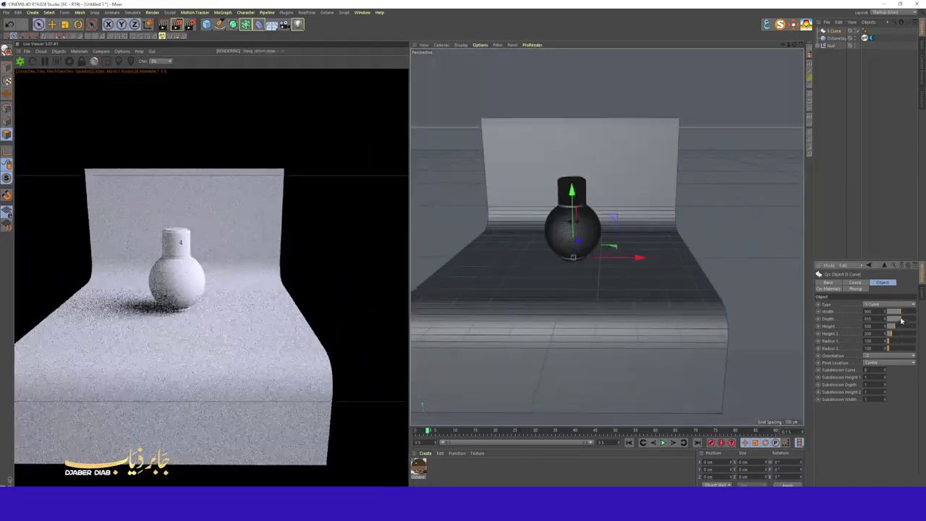
{"action": "mouse_move", "coordinate": [901, 321]}
{"action": "left_mouse_down"}
{"action": "mouse_move", "coordinate": [890, 345]}
{"action": "mouse_move", "coordinate": [897, 312]}
{"action": "left_mouse_up"}
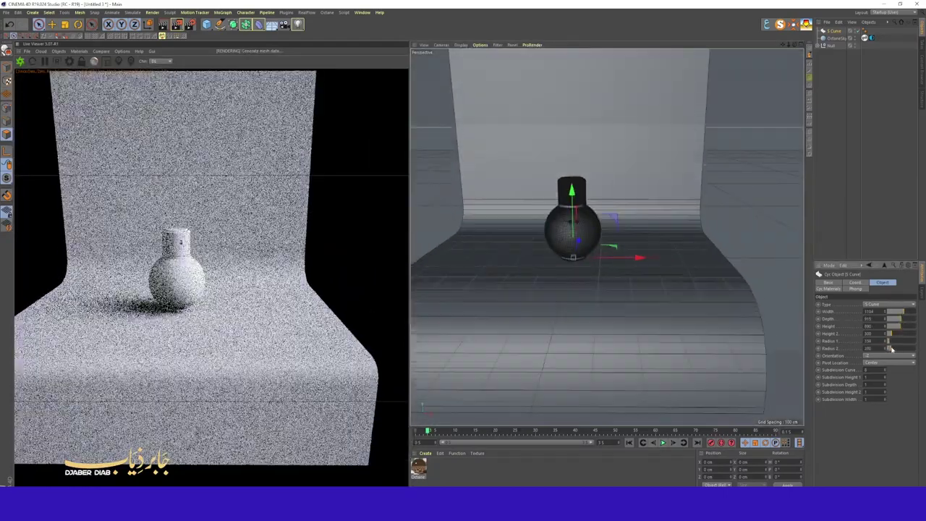
{"action": "left_click_drag", "start_coordinate": [888, 348], "coordinate": [893, 347]}
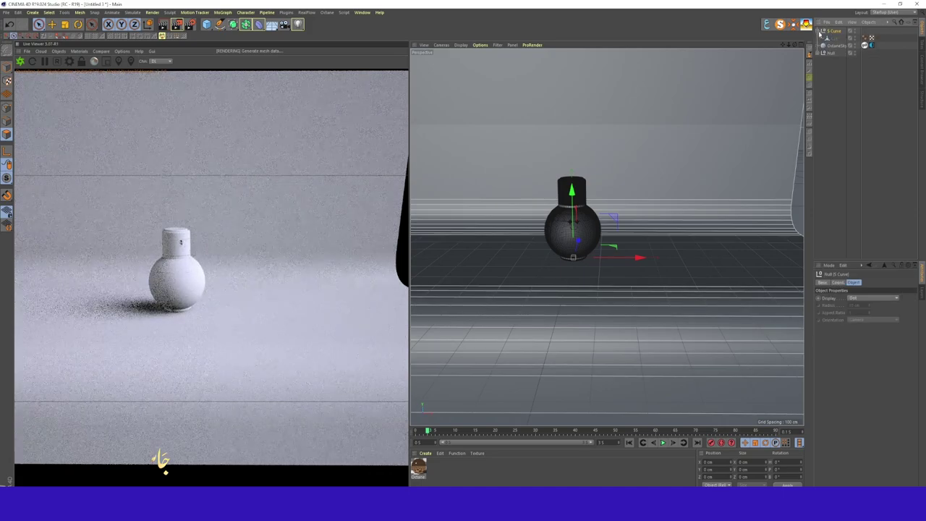
{"action": "scroll", "coordinate": [585, 212], "scroll_direction": "up", "scroll_amount": 3}
{"action": "scroll", "coordinate": [586, 212], "scroll_direction": "up", "scroll_amount": 2}
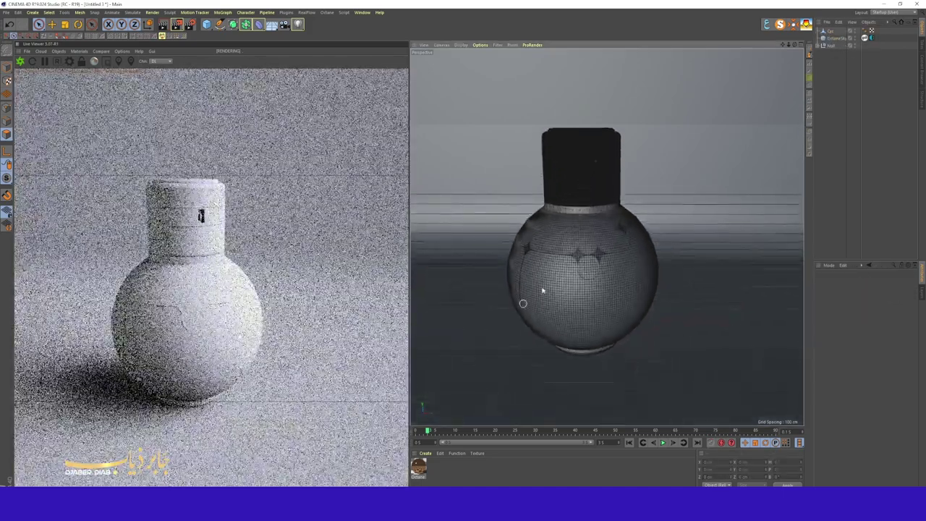
{"action": "scroll", "coordinate": [717, 113], "scroll_direction": "down", "scroll_amount": 2}
Step: Reframe the view on the bottle and add an Octane Targeted Area Light
{"action": "left_click_drag", "start_coordinate": [717, 114], "coordinate": [610, 242], "text": "alt"}
{"action": "scroll", "coordinate": [690, 264], "scroll_direction": "up", "scroll_amount": 1}
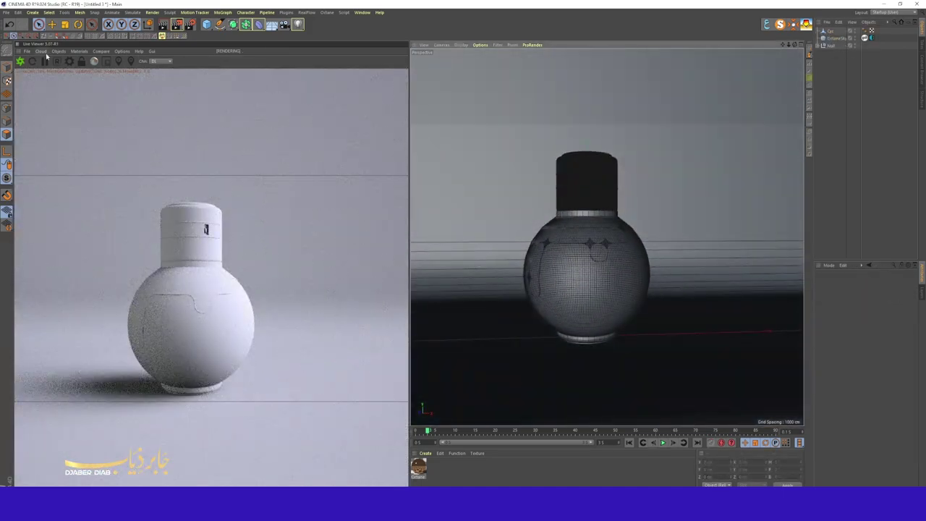
{"action": "left_click", "coordinate": [58, 50]}
{"action": "left_click", "coordinate": [73, 84]}
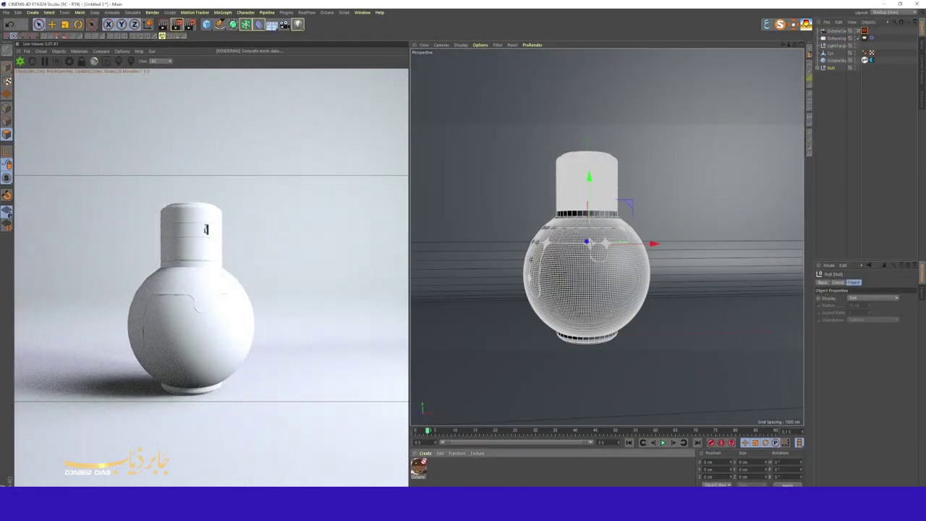
{"action": "left_click", "coordinate": [837, 95]}
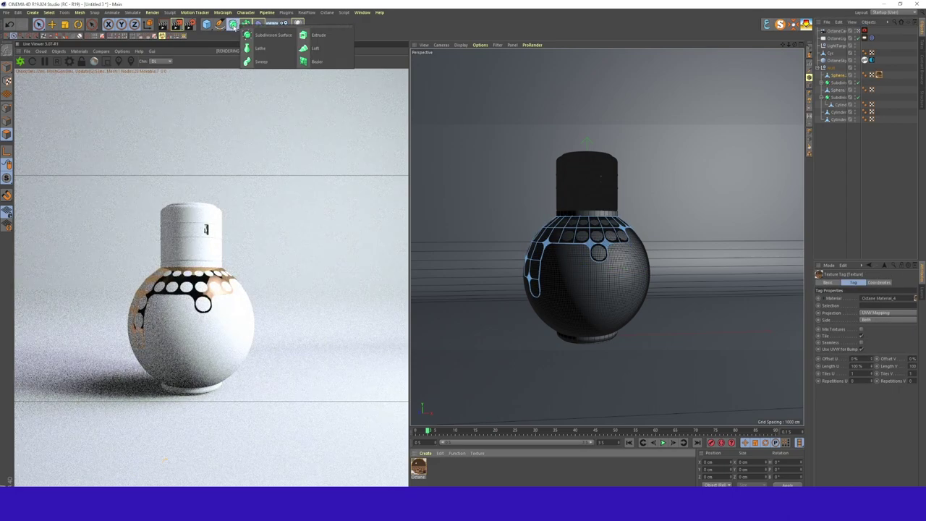
Step: Put the sphere under a Subdivision Surface and split selected polygons off as the drip band Sphere.2
{"action": "left_click_drag", "start_coordinate": [235, 26], "coordinate": [271, 35], "text": "alt"}
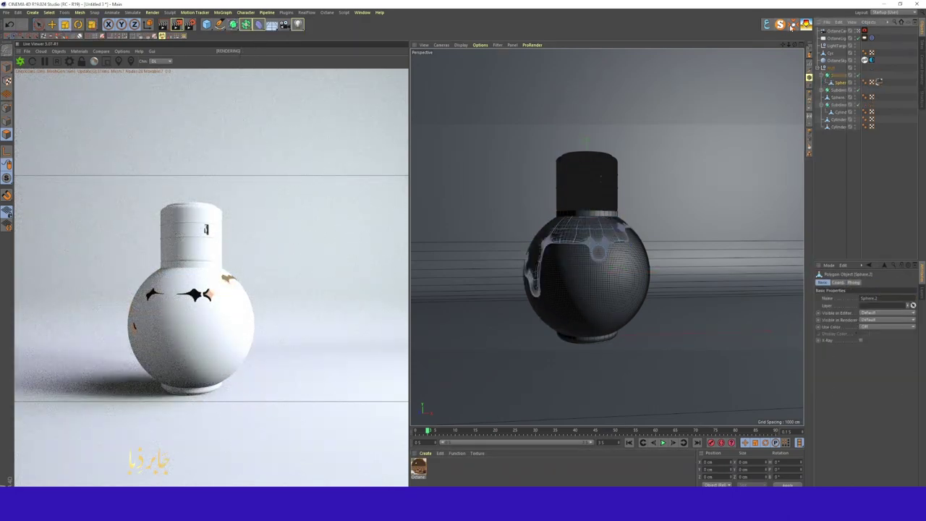
{"action": "scroll", "coordinate": [695, 164], "scroll_direction": "up", "scroll_amount": 1}
{"action": "key", "text": "9"}
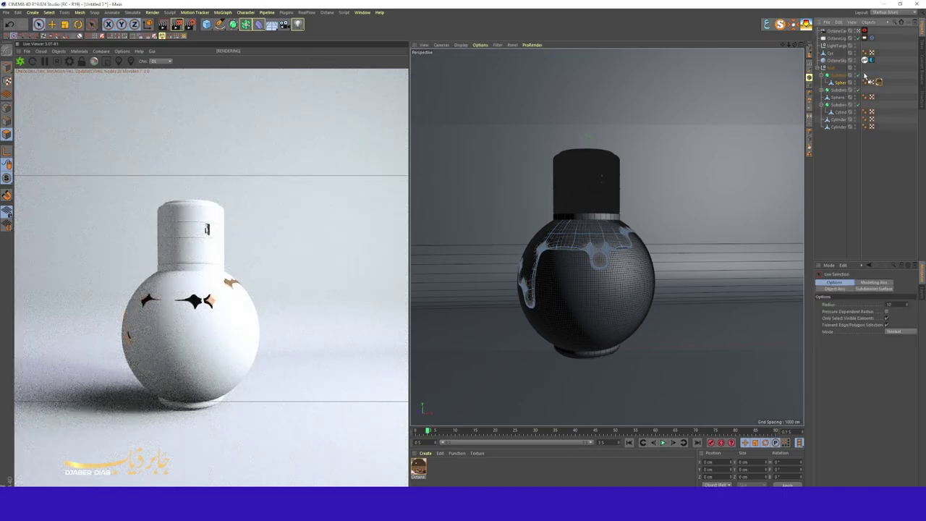
{"action": "key", "text": "e"}
{"action": "scroll", "coordinate": [594, 233], "scroll_direction": "up", "scroll_amount": 2}
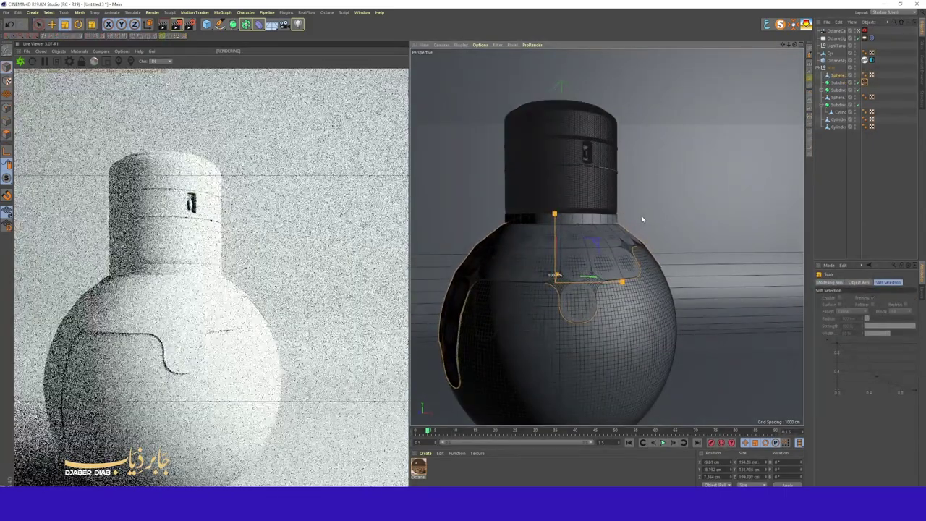
{"action": "key", "text": "u"}
{"action": "key", "text": "p"}
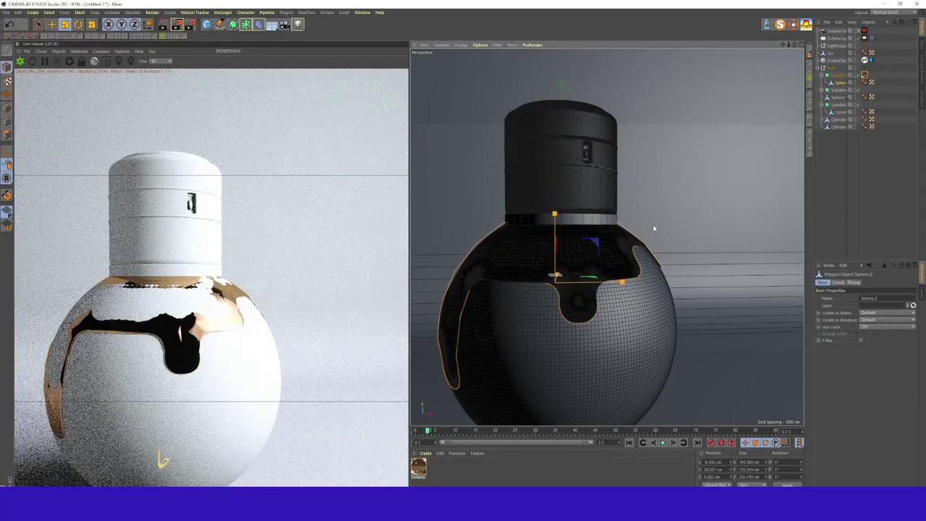
{"action": "scroll", "coordinate": [653, 229], "scroll_direction": "down", "scroll_amount": 4}
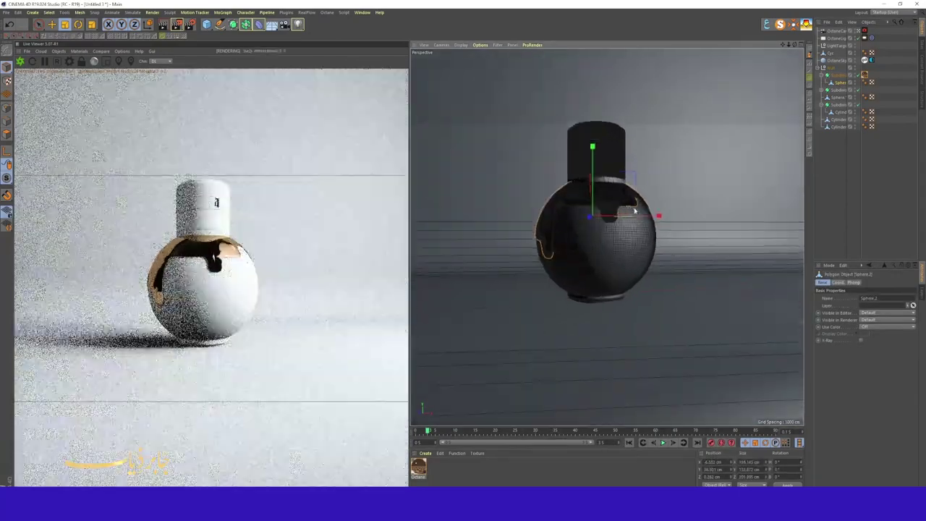
{"action": "left_click", "coordinate": [839, 119]}
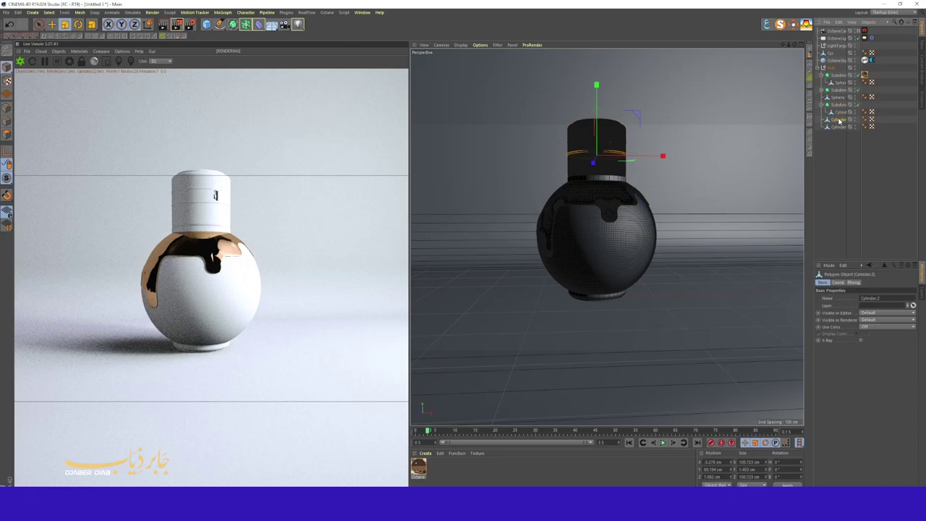
Step: Duplicate the thin ring cylinder upward to stack another gold ring on the cap
{"action": "left_click", "coordinate": [879, 119]}
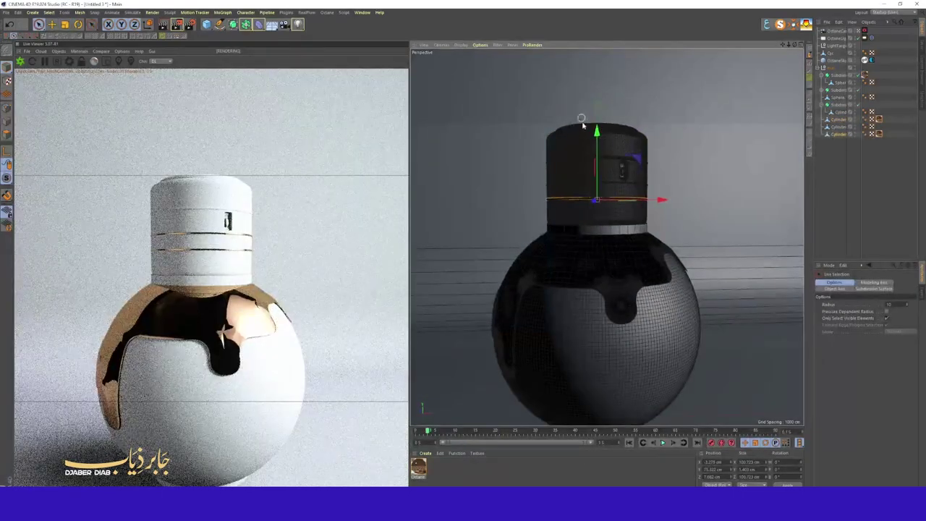
{"action": "left_click_drag", "start_coordinate": [597, 132], "coordinate": [597, 124], "text": "ctrl"}
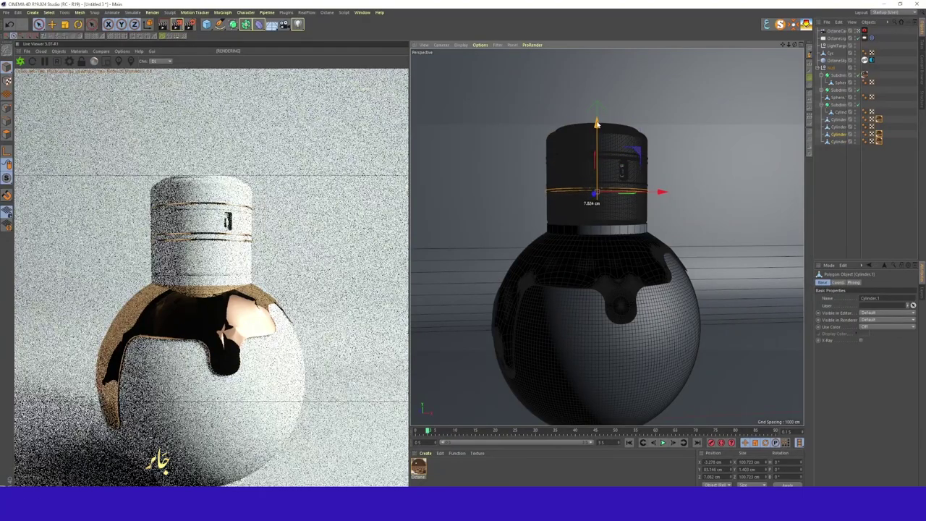
{"action": "scroll", "coordinate": [597, 217], "scroll_direction": "down", "scroll_amount": 3}
{"action": "scroll", "coordinate": [597, 217], "scroll_direction": "down", "scroll_amount": 2}
Step: Create a new Octane Material for the bottle
{"action": "left_click", "coordinate": [836, 128]}
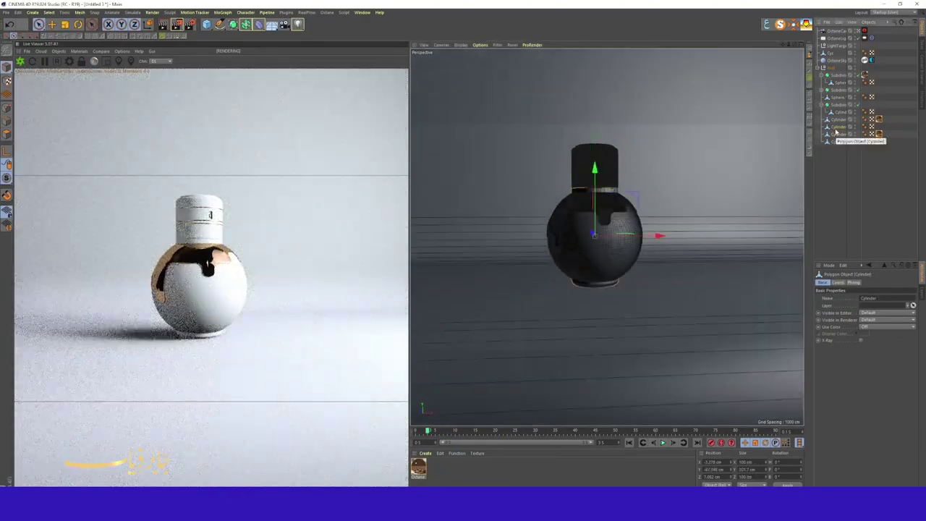
{"action": "left_click", "coordinate": [425, 454]}
{"action": "left_click", "coordinate": [578, 406]}
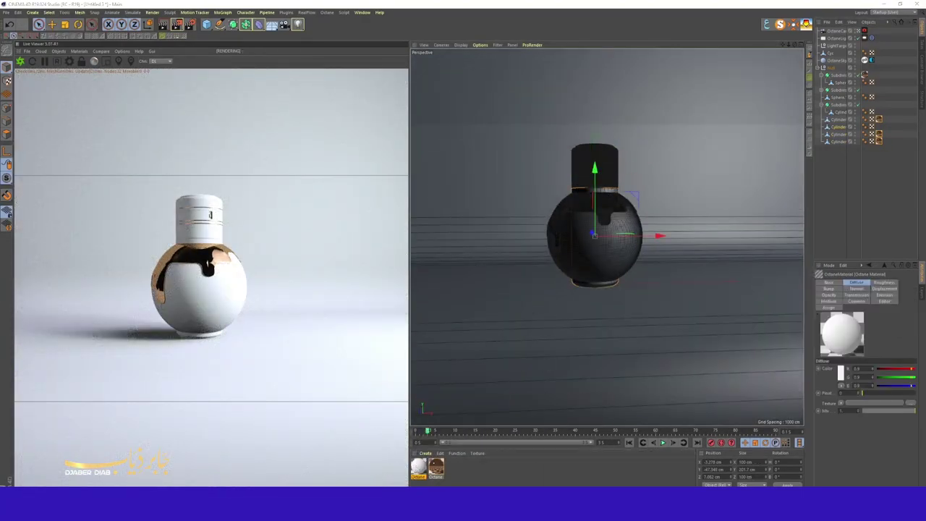
Step: Regroup the ring cylinder and subdivision surface object in the Object Manager hierarchy
{"action": "left_click", "coordinate": [838, 126]}
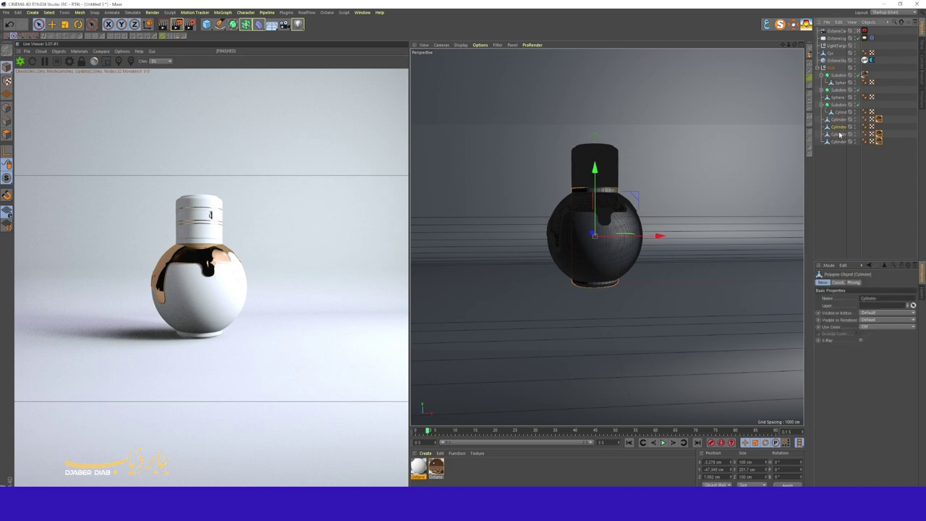
{"action": "left_click", "coordinate": [836, 98]}
{"action": "left_click", "coordinate": [837, 97]}
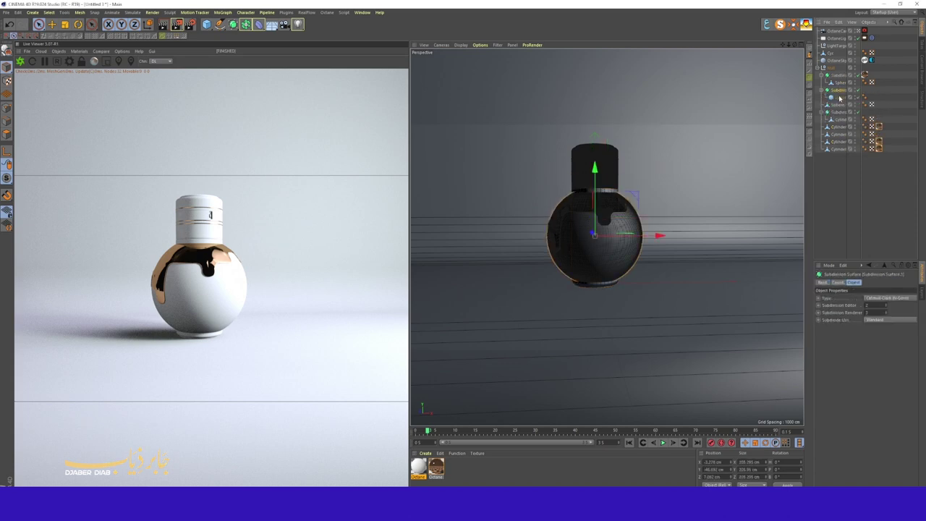
{"action": "right_click", "coordinate": [839, 98]}
{"action": "left_click", "coordinate": [788, 339]}
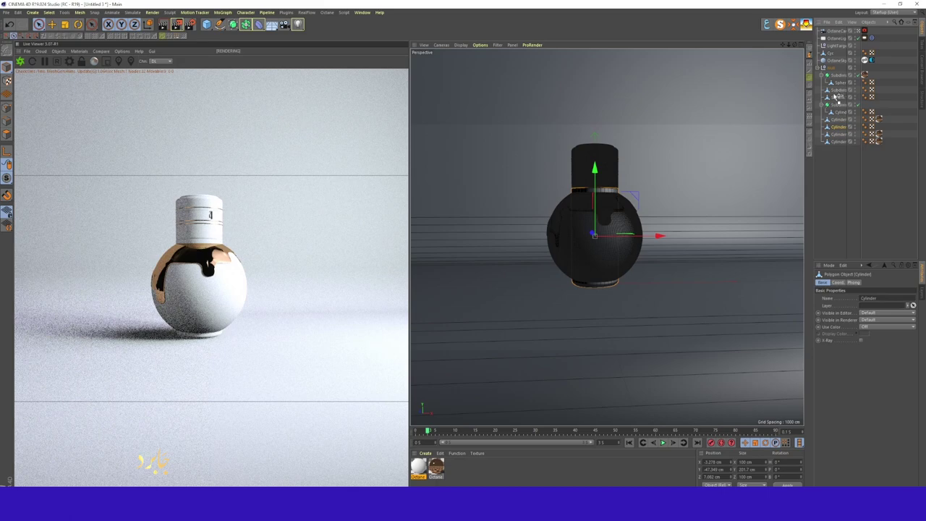
{"action": "right_click", "coordinate": [837, 100]}
{"action": "left_click", "coordinate": [788, 339]}
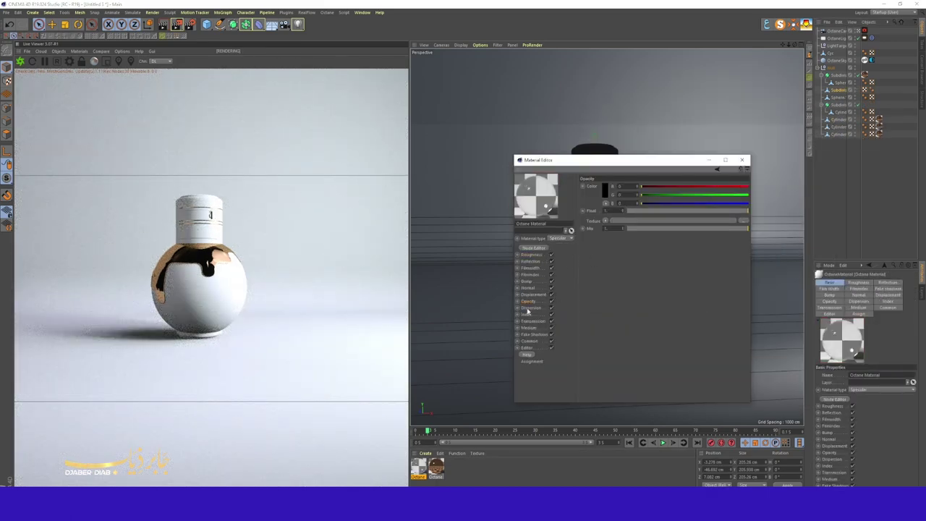
Step: Set the sphere material's Transmission colour to blue
{"action": "left_click", "coordinate": [532, 321]}
{"action": "left_click", "coordinate": [605, 190]}
{"action": "left_click", "coordinate": [592, 218]}
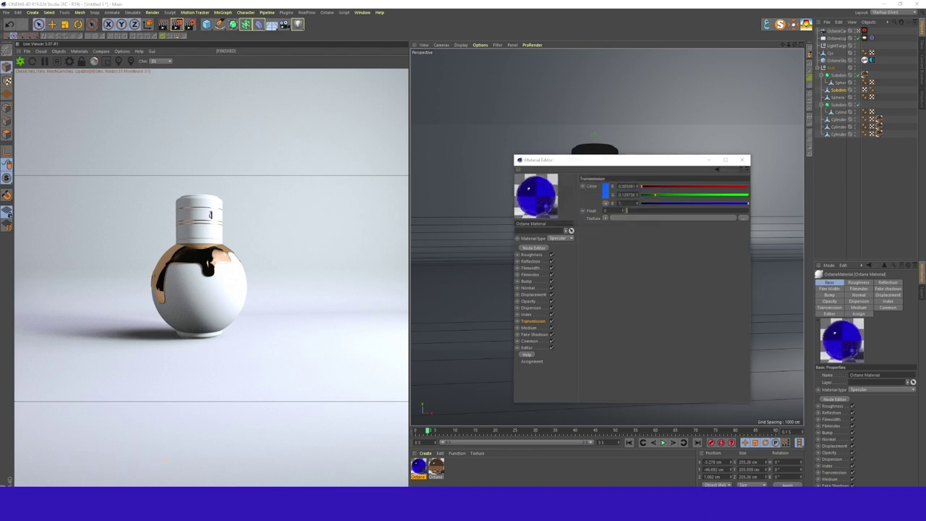
Step: Make both Gradient knots blue in the material's node graph
{"action": "left_click", "coordinate": [534, 247]}
{"action": "left_click", "coordinate": [448, 302]}
{"action": "double_click", "coordinate": [727, 261]}
{"action": "left_click", "coordinate": [711, 290]}
{"action": "double_click", "coordinate": [779, 262]}
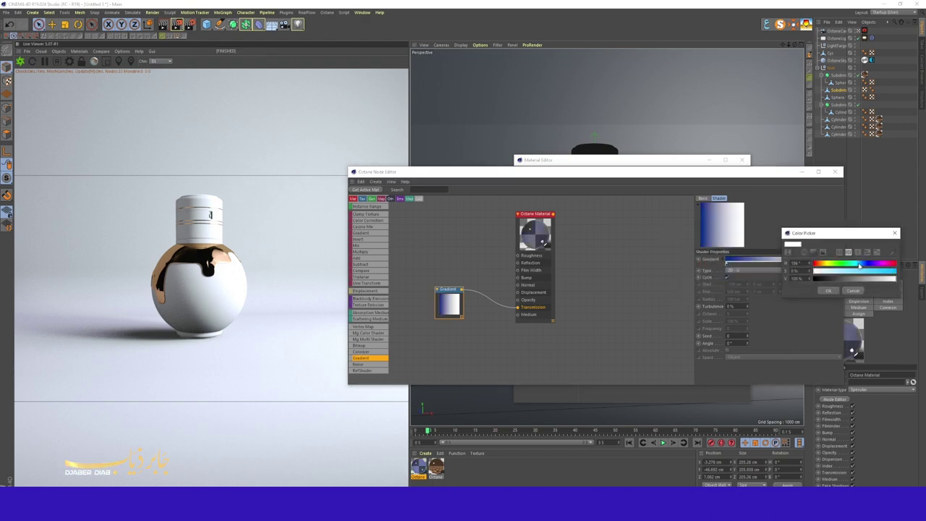
{"action": "left_click", "coordinate": [831, 291]}
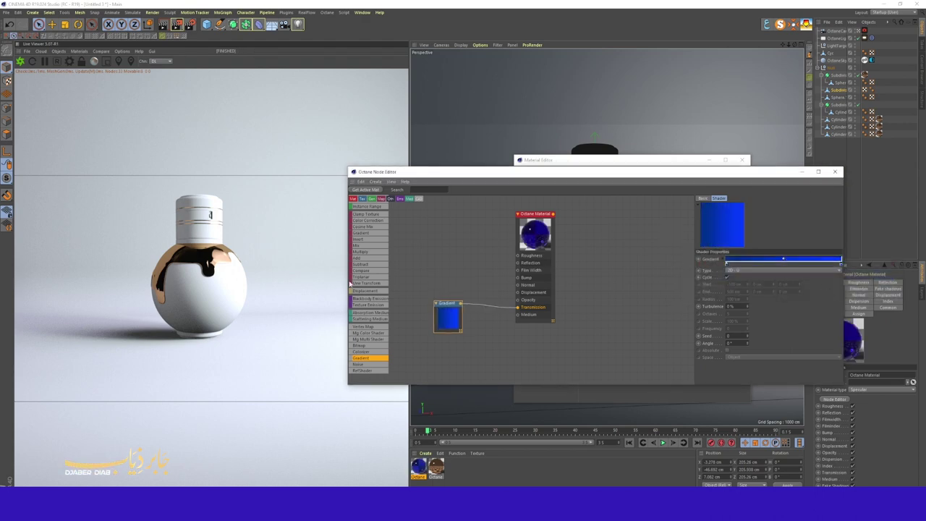
Step: Place the FloatTexture node on Film Width and apply the blue material to the sphere
{"action": "scroll", "coordinate": [369, 248], "scroll_direction": "up", "scroll_amount": 5}
{"action": "left_click_drag", "start_coordinate": [440, 247], "coordinate": [446, 260]}
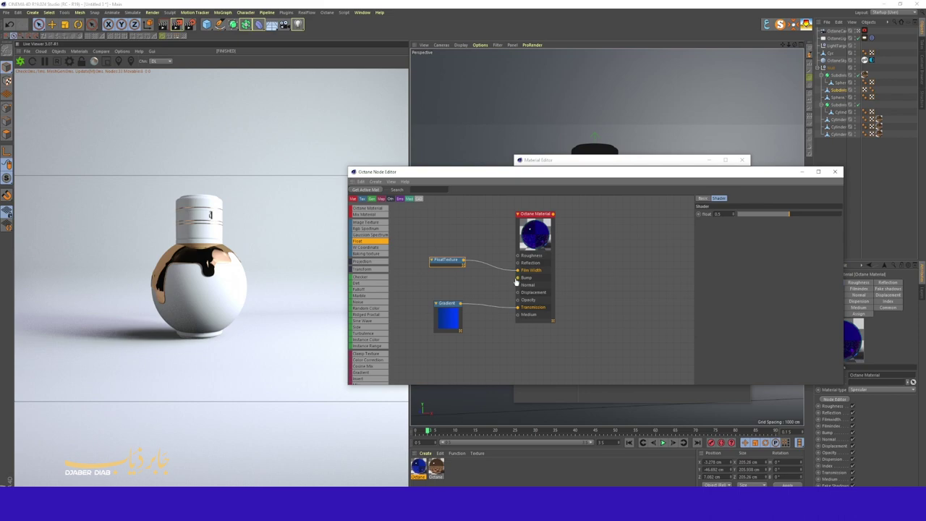
{"action": "left_click", "coordinate": [835, 171]}
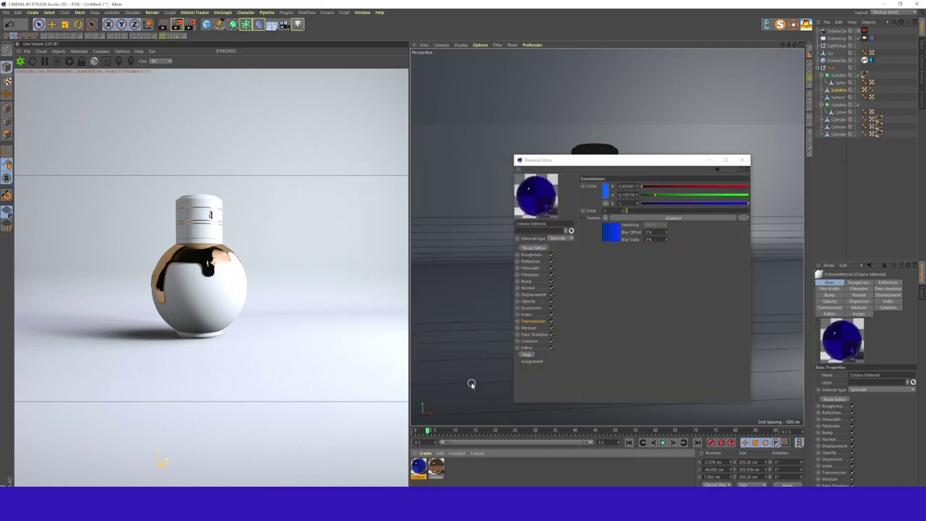
{"action": "left_click", "coordinate": [741, 159]}
{"action": "left_click_drag", "start_coordinate": [849, 339], "coordinate": [619, 226]}
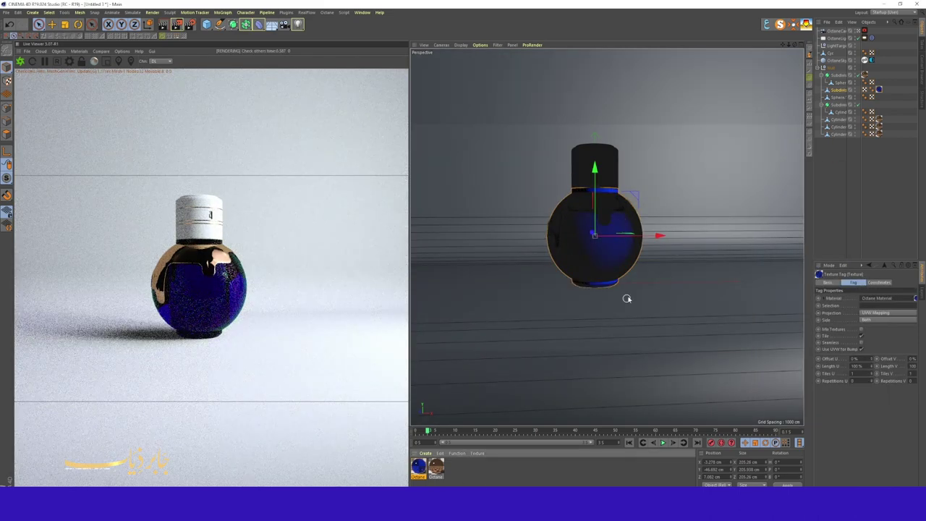
{"action": "scroll", "coordinate": [586, 185], "scroll_direction": "up", "scroll_amount": 2}
{"action": "left_click", "coordinate": [426, 453]}
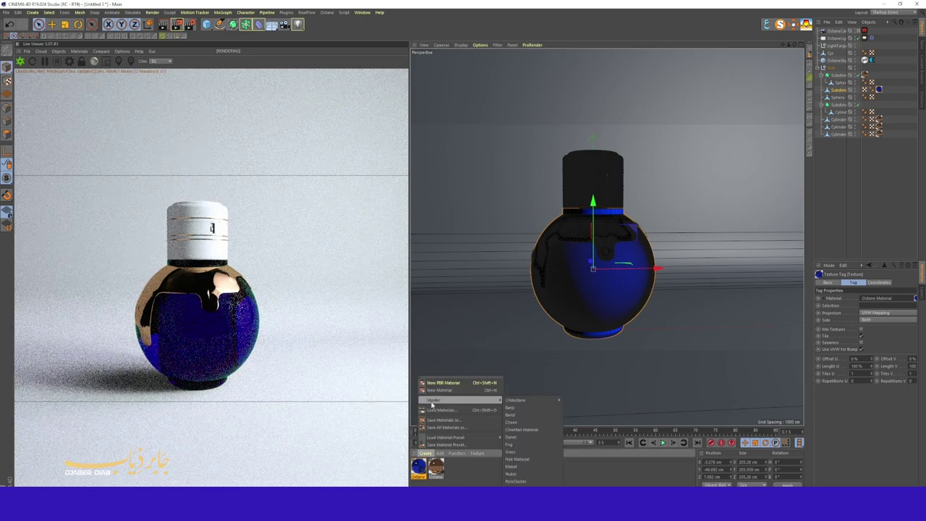
Step: Create a new Octane material with a blue RgbSpectrum linked to Diffuse
{"action": "left_click", "coordinate": [550, 403]}
{"action": "double_click", "coordinate": [418, 466]}
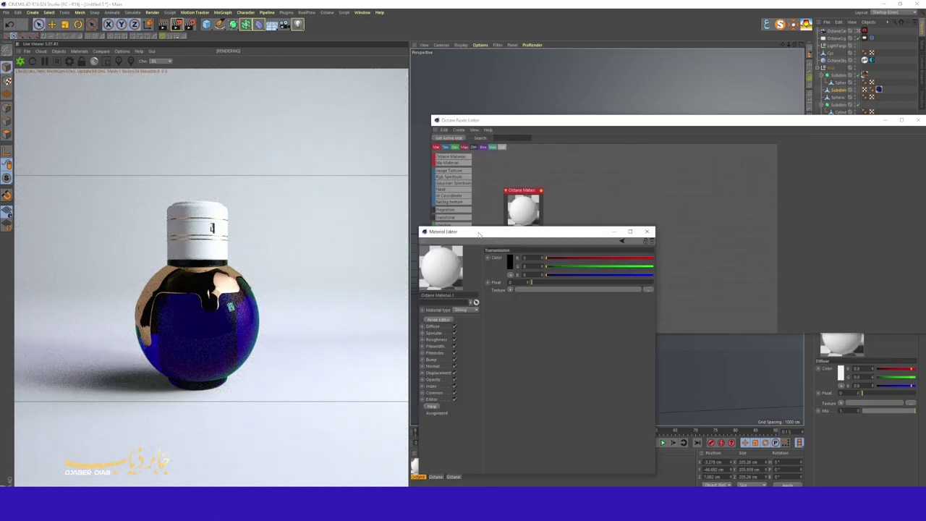
{"action": "left_click", "coordinate": [504, 394]}
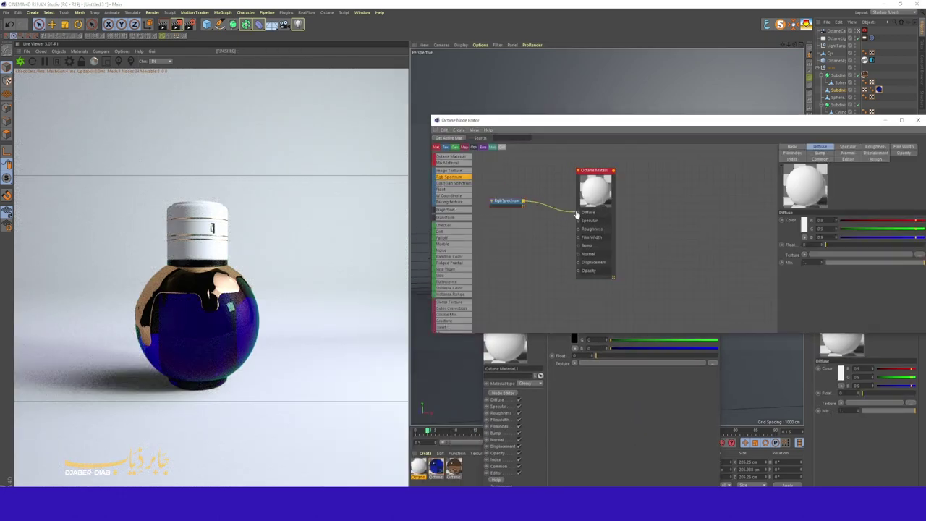
{"action": "left_click_drag", "start_coordinate": [576, 214], "coordinate": [579, 212]}
{"action": "left_click", "coordinate": [800, 167]}
{"action": "left_click", "coordinate": [805, 172]}
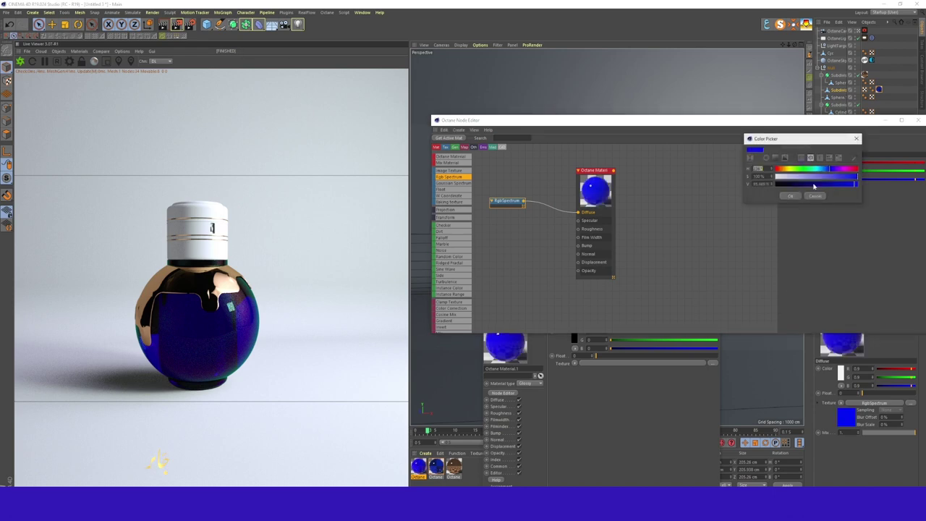
Step: Switch the material type to Glossy and apply it to the cap cylinder
{"action": "left_click", "coordinate": [420, 466]}
{"action": "left_click", "coordinate": [531, 397]}
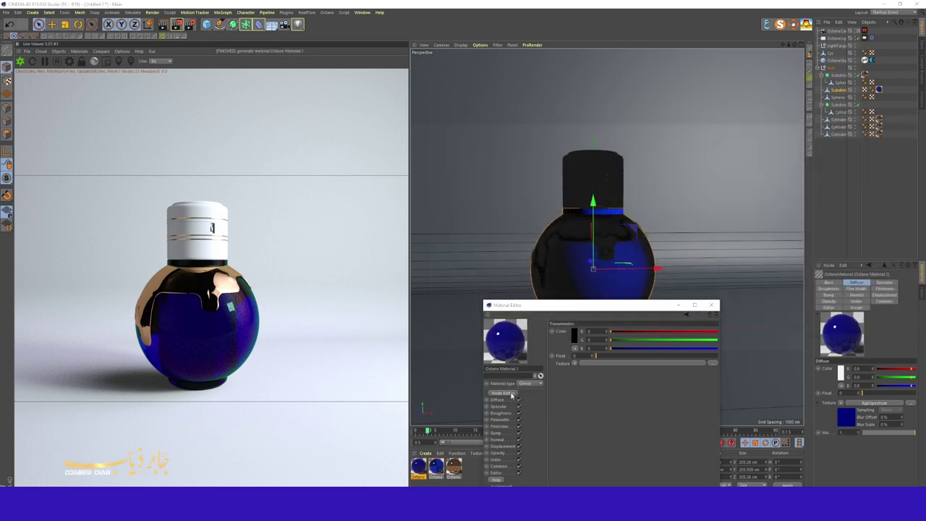
{"action": "left_click", "coordinate": [503, 392]}
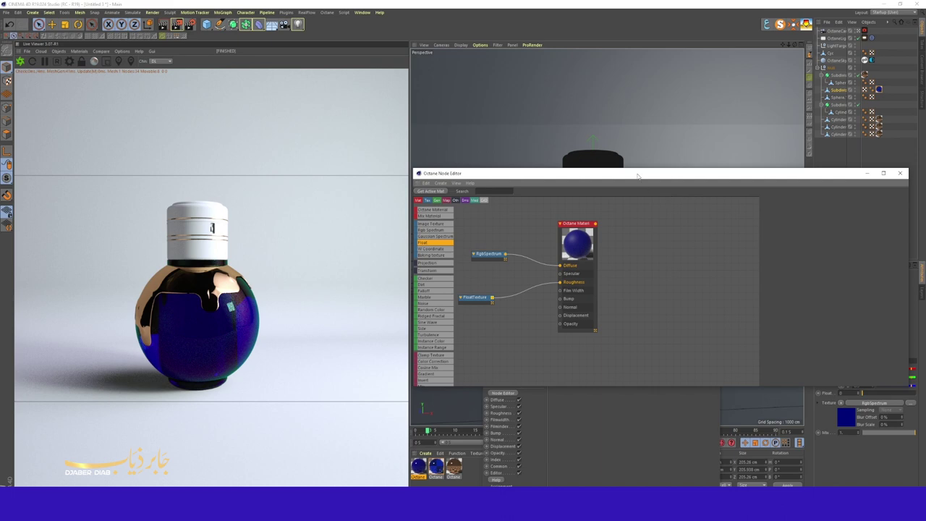
{"action": "left_click_drag", "start_coordinate": [637, 175], "coordinate": [783, 123]}
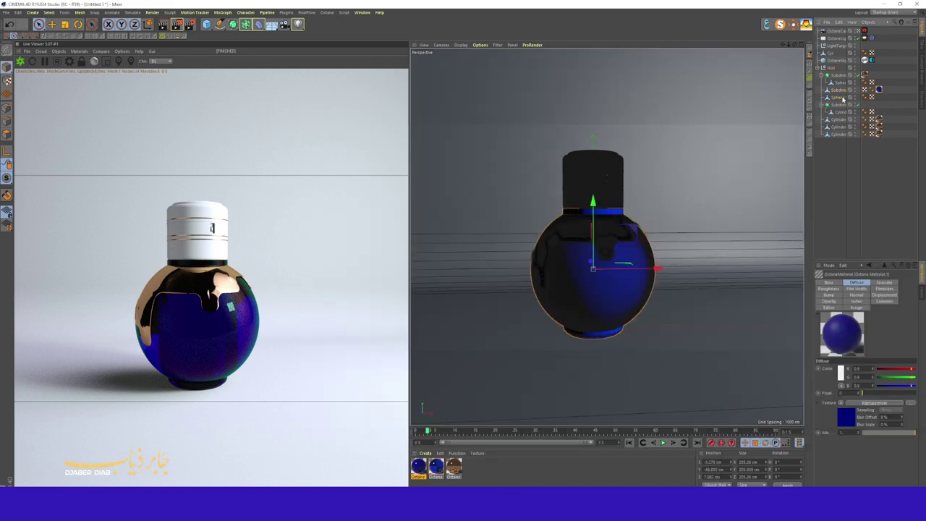
{"action": "left_click", "coordinate": [820, 72]}
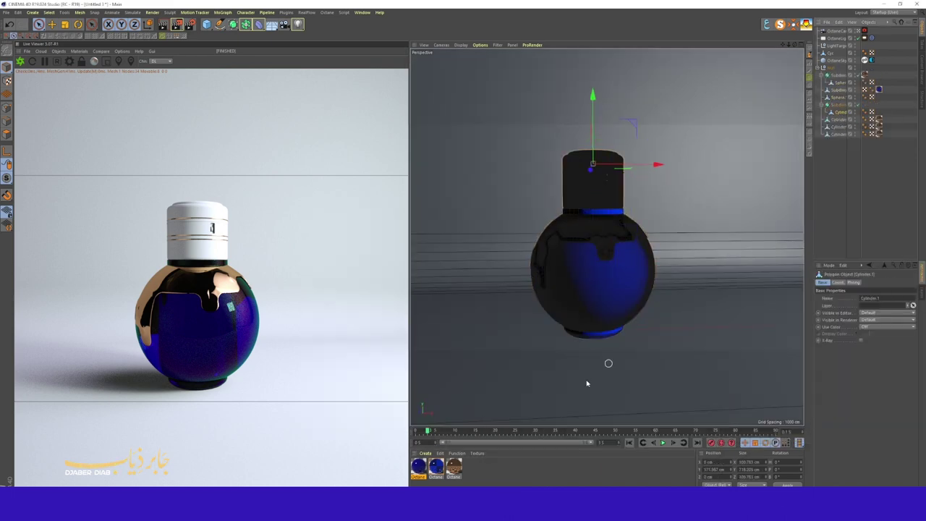
{"action": "left_click_drag", "start_coordinate": [436, 465], "coordinate": [839, 105]}
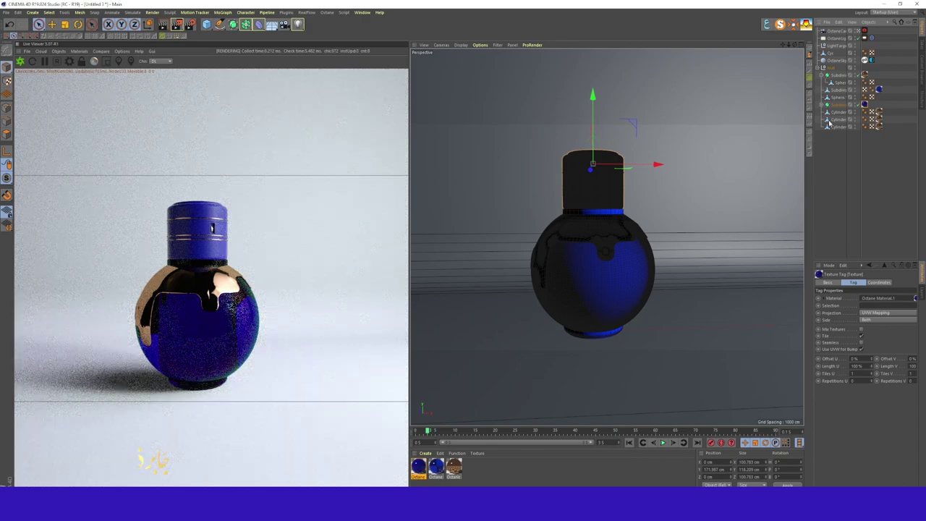
{"action": "left_click", "coordinate": [837, 97]}
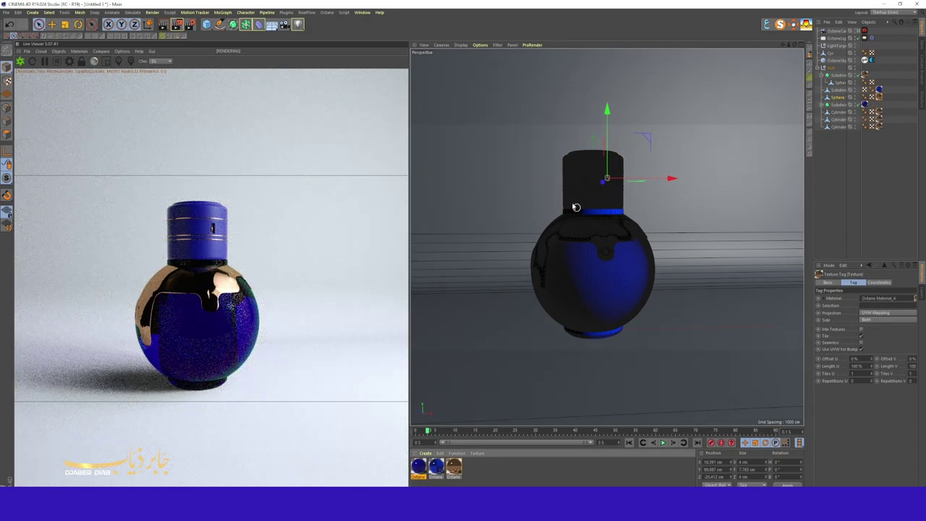
{"action": "left_click", "coordinate": [426, 453]}
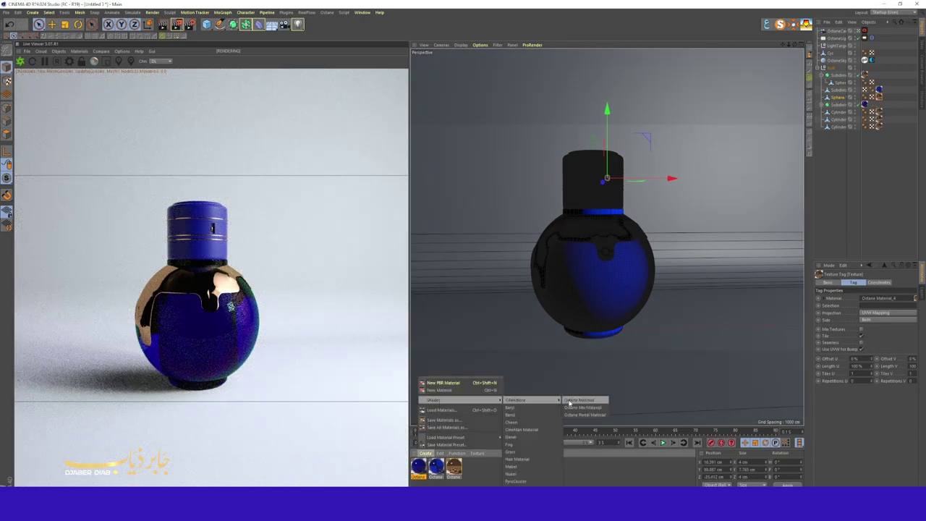
Step: Create another Octane material with a blue RgbSpectrum node connected to Diffuse
{"action": "left_click", "coordinate": [550, 410]}
{"action": "double_click", "coordinate": [418, 467]}
{"action": "left_click", "coordinate": [630, 217]}
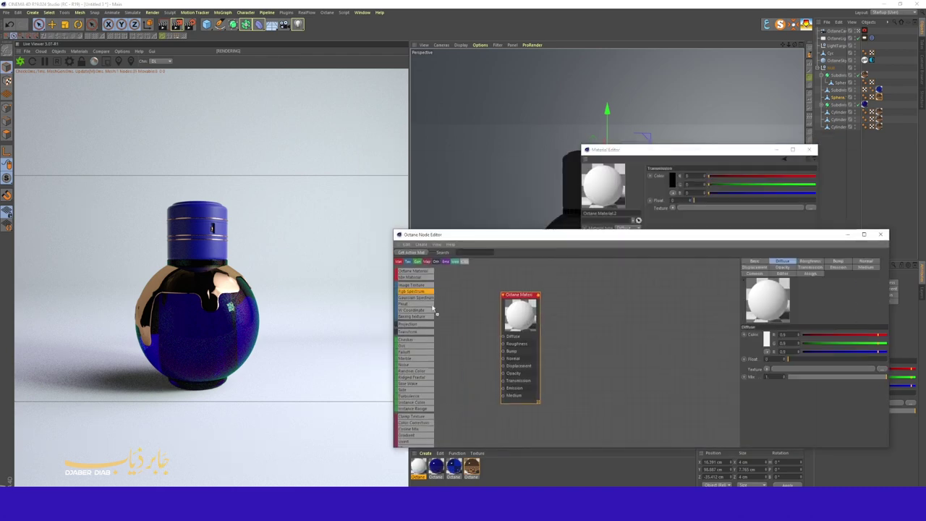
{"action": "left_click_drag", "start_coordinate": [504, 340], "coordinate": [503, 336]}
{"action": "left_click", "coordinate": [766, 283]}
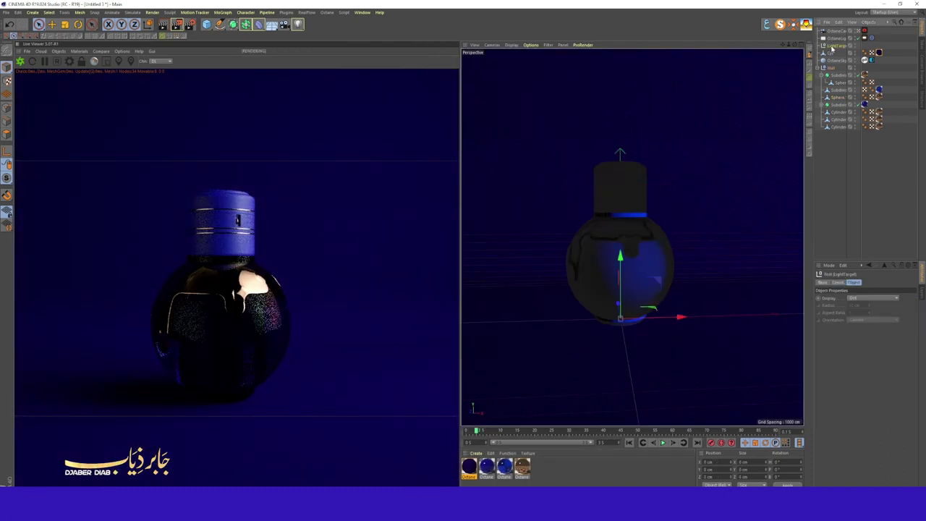
Step: Enable the Octane camera's post-processing and raise its Bloom and Glare power
{"action": "left_click", "coordinate": [832, 49]}
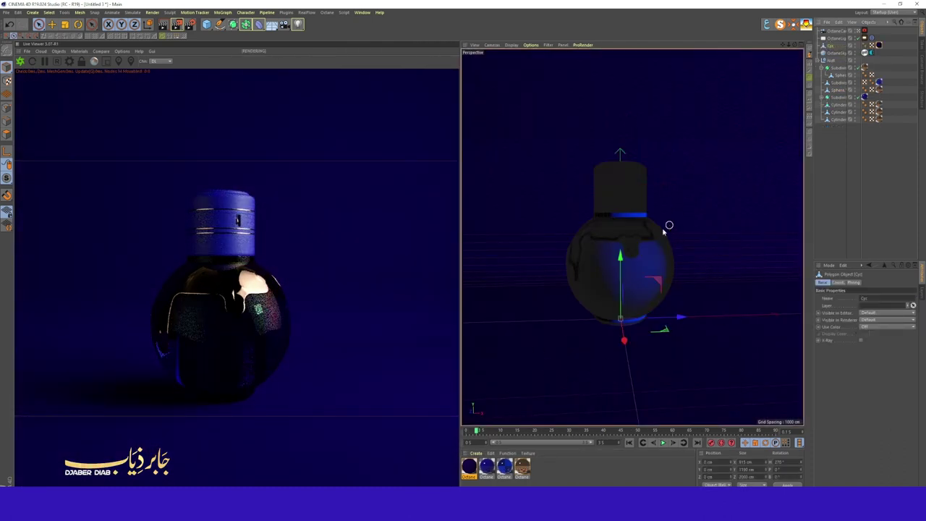
{"action": "left_click", "coordinate": [879, 44]}
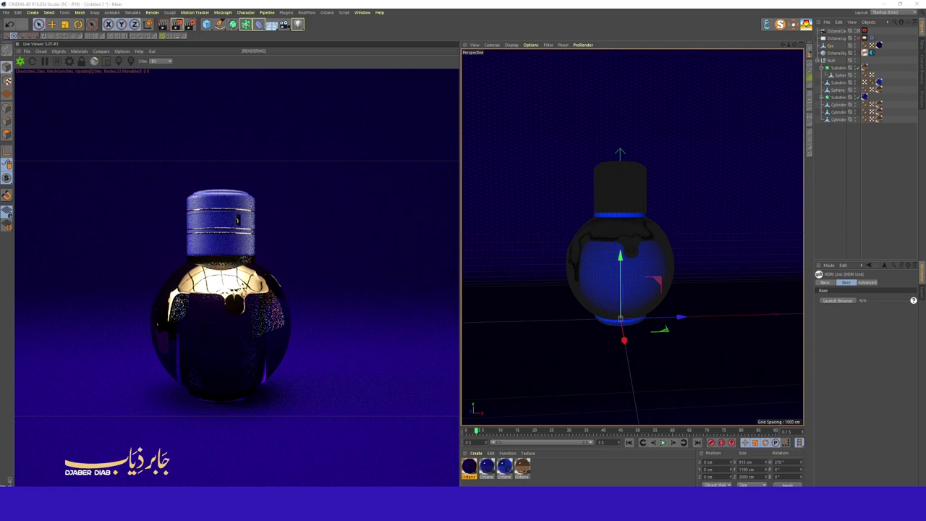
{"action": "left_click", "coordinate": [864, 31]}
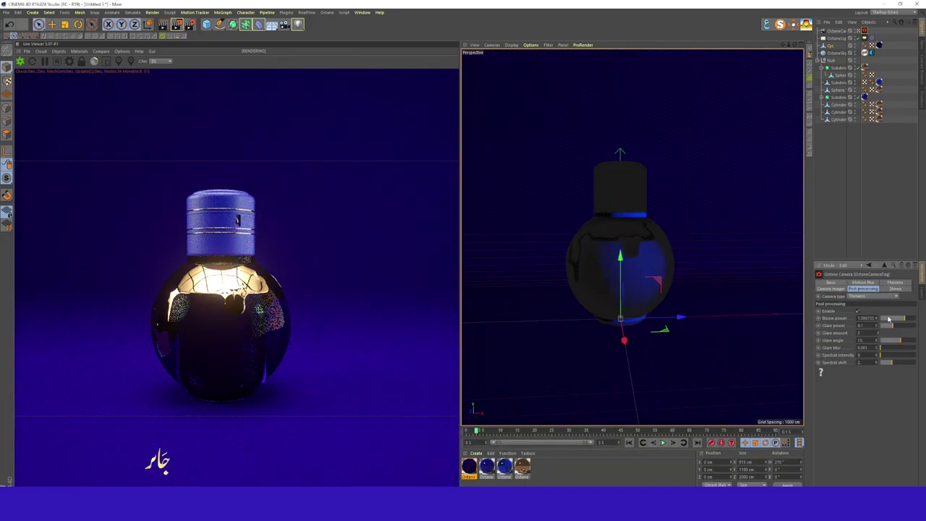
{"action": "left_click_drag", "start_coordinate": [889, 318], "coordinate": [901, 319]}
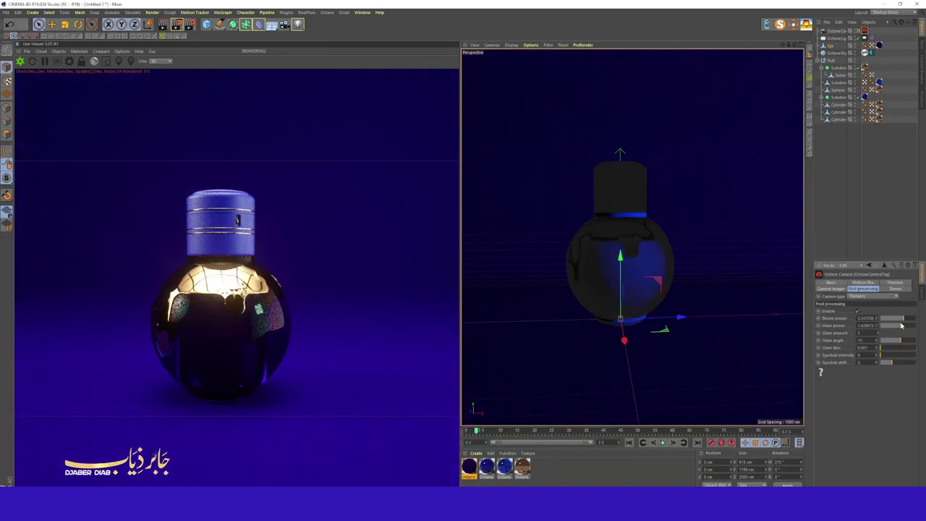
{"action": "left_click", "coordinate": [837, 31]}
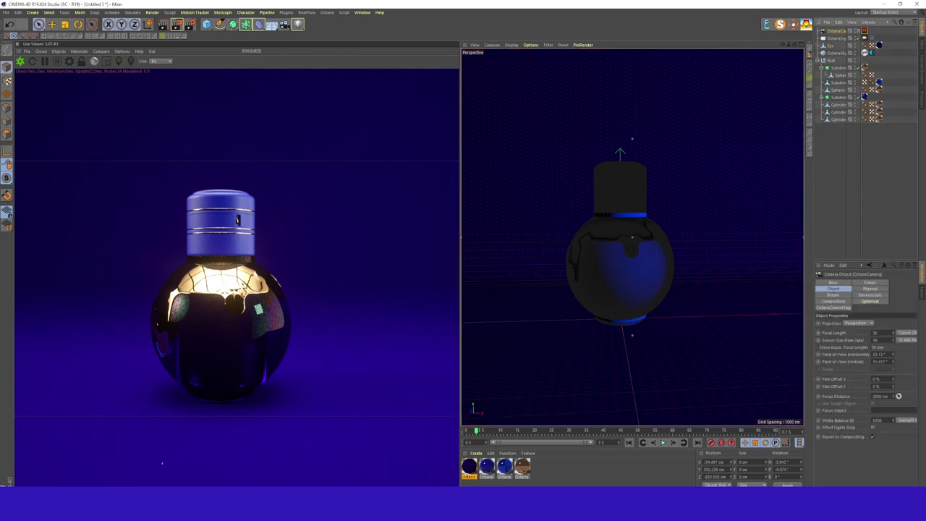
Step: Move the Octane area light left and up around the bottle, checking its Target tag
{"action": "left_click", "coordinate": [837, 38]}
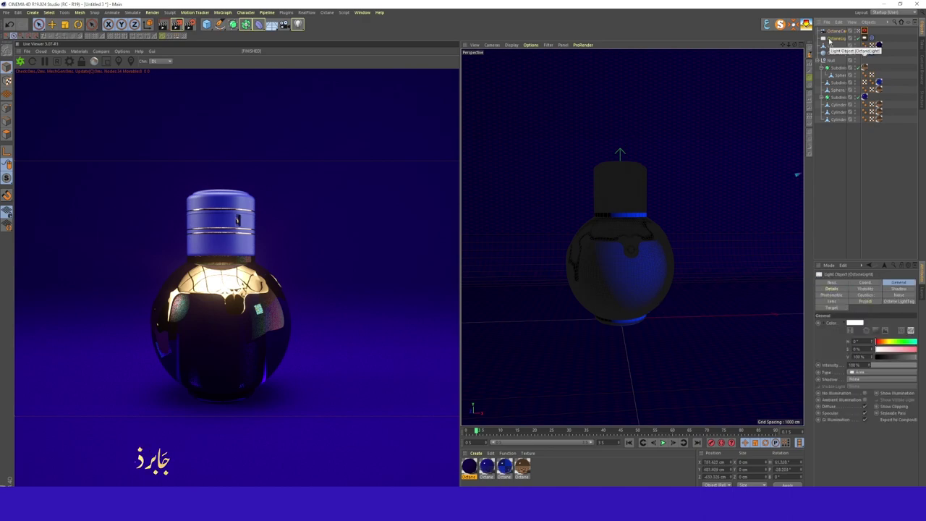
{"action": "left_click_drag", "start_coordinate": [710, 239], "coordinate": [685, 216]}
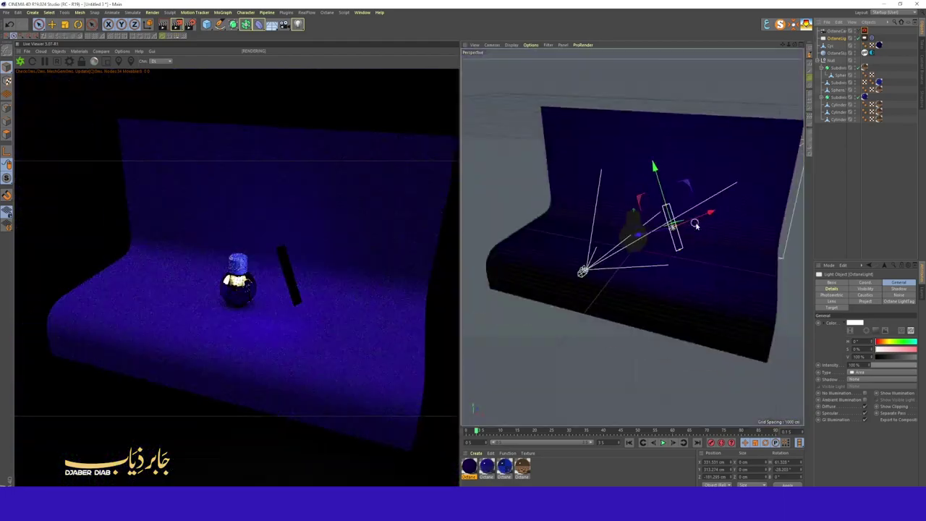
{"action": "left_click_drag", "start_coordinate": [685, 216], "coordinate": [598, 231]}
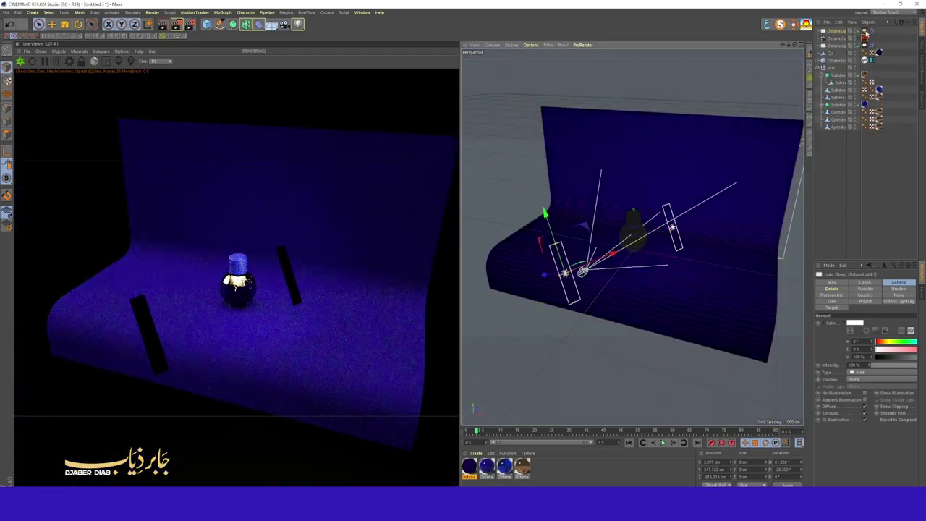
{"action": "left_click", "coordinate": [872, 38]}
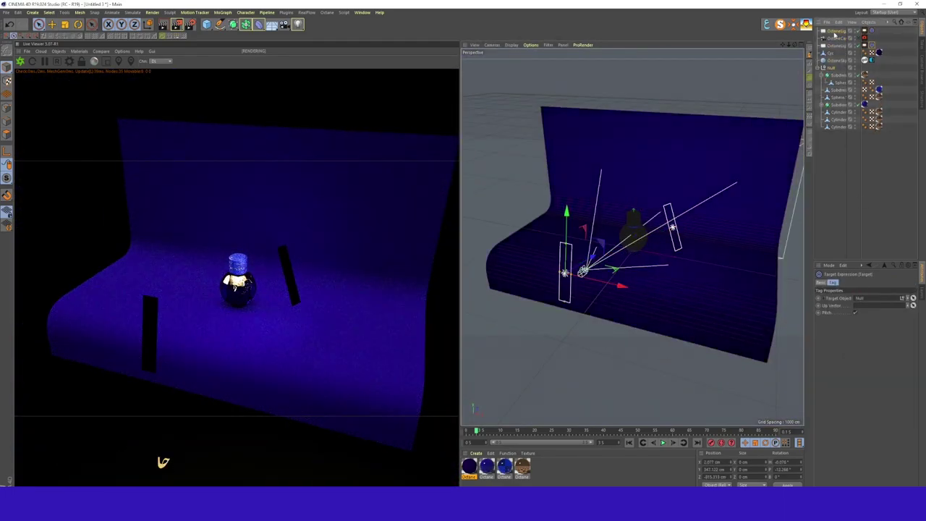
{"action": "mouse_move", "coordinate": [564, 273]}
{"action": "left_mouse_down"}
{"action": "mouse_move", "coordinate": [617, 251]}
{"action": "mouse_move", "coordinate": [624, 217]}
{"action": "left_mouse_up"}
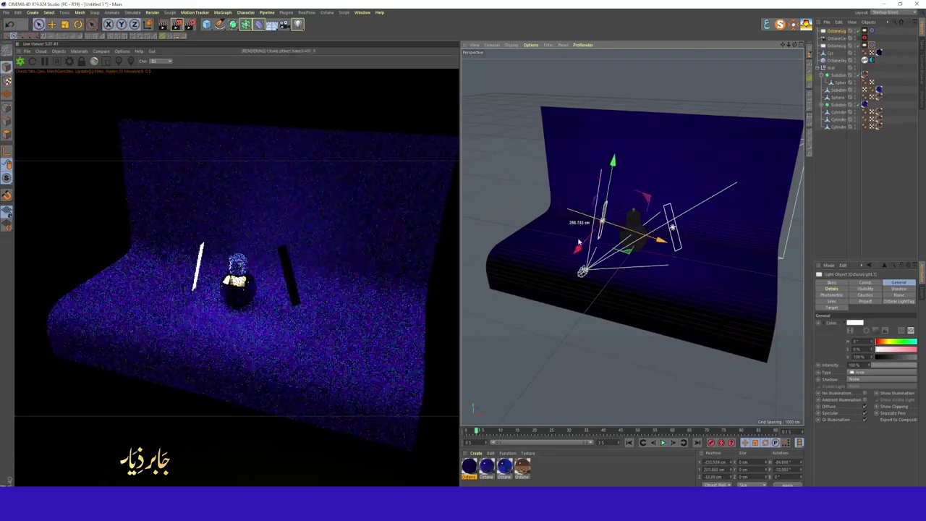
{"action": "left_click_drag", "start_coordinate": [659, 186], "coordinate": [704, 327], "text": "alt"}
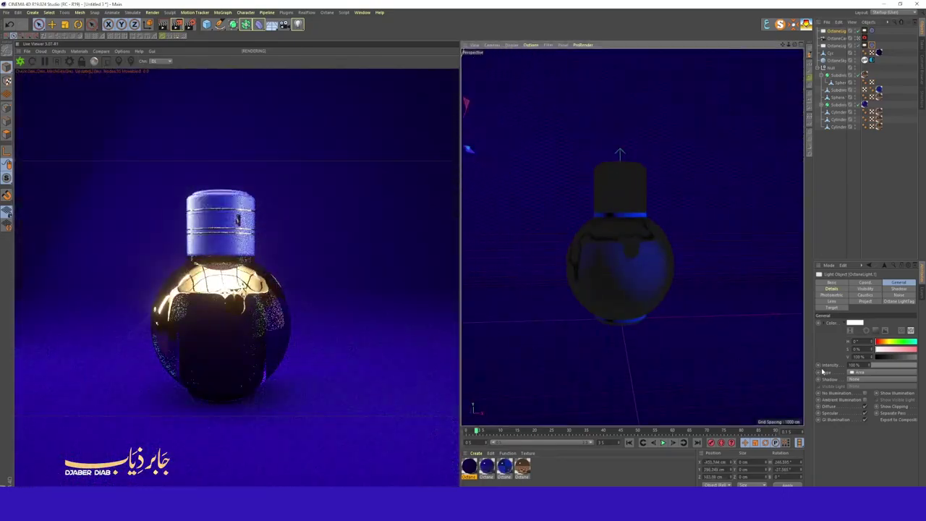
{"action": "left_click_drag", "start_coordinate": [716, 357], "coordinate": [731, 366]}
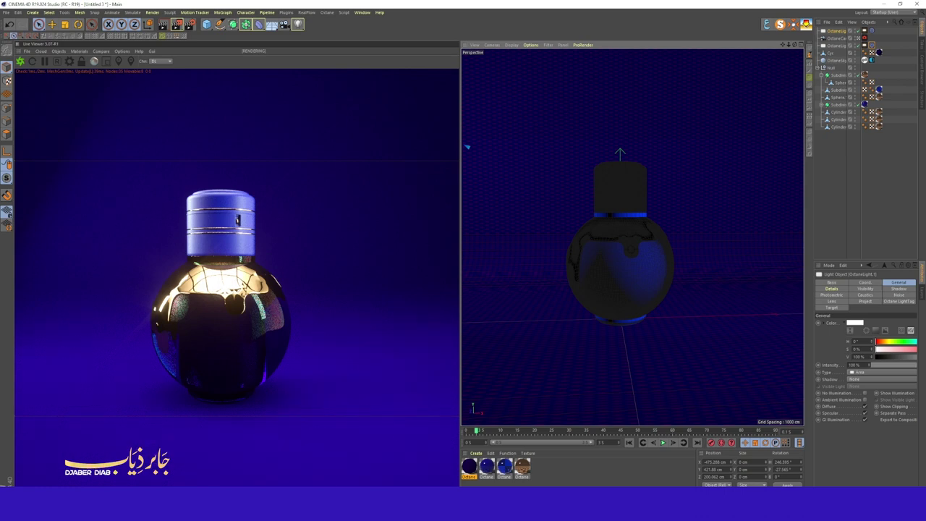
{"action": "left_click", "coordinate": [872, 60]}
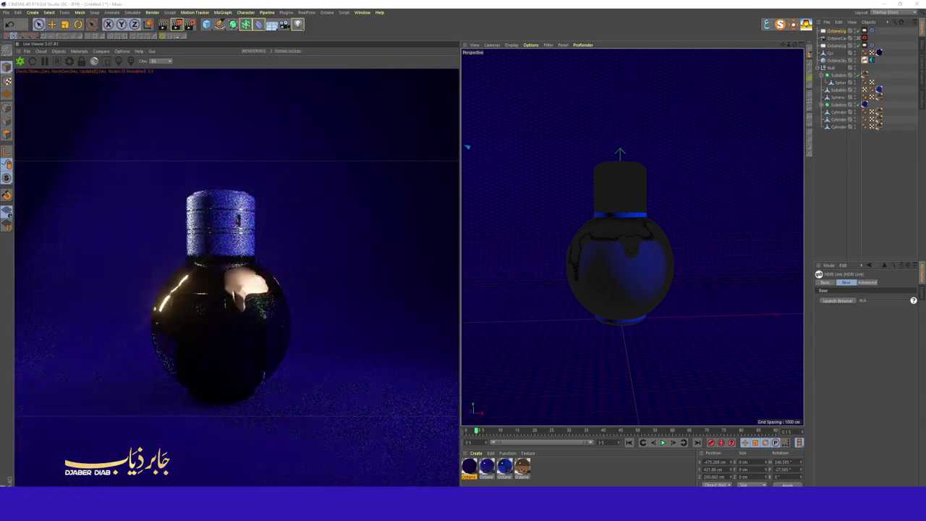
Step: Rotate the HDRI Environment tag's RotX, then check the gold material and bottle group
{"action": "left_click", "coordinate": [872, 52]}
{"action": "left_click_drag", "start_coordinate": [864, 360], "coordinate": [872, 363]}
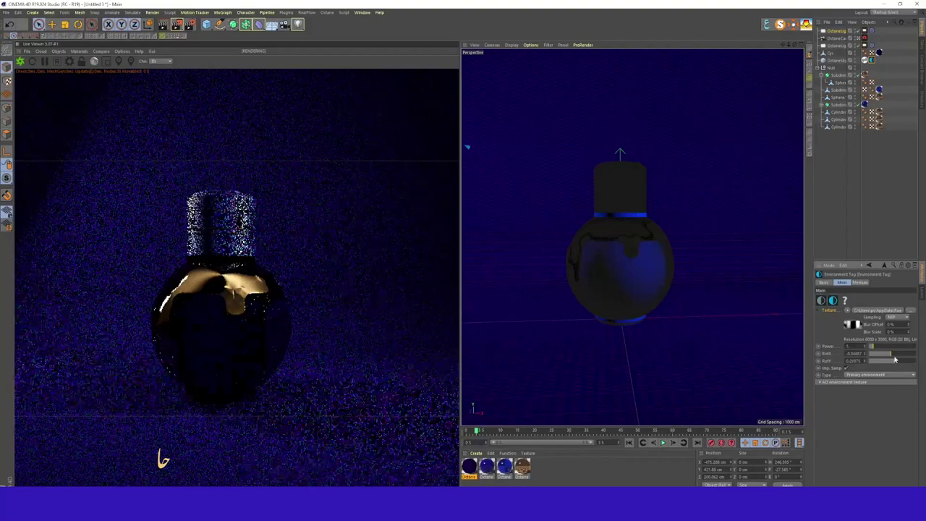
{"action": "left_click", "coordinate": [878, 53]}
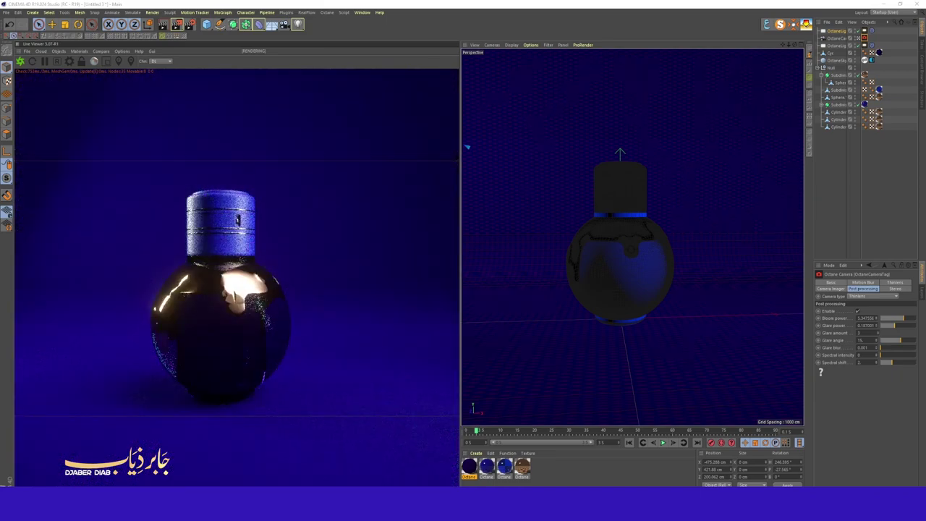
{"action": "left_click", "coordinate": [521, 466]}
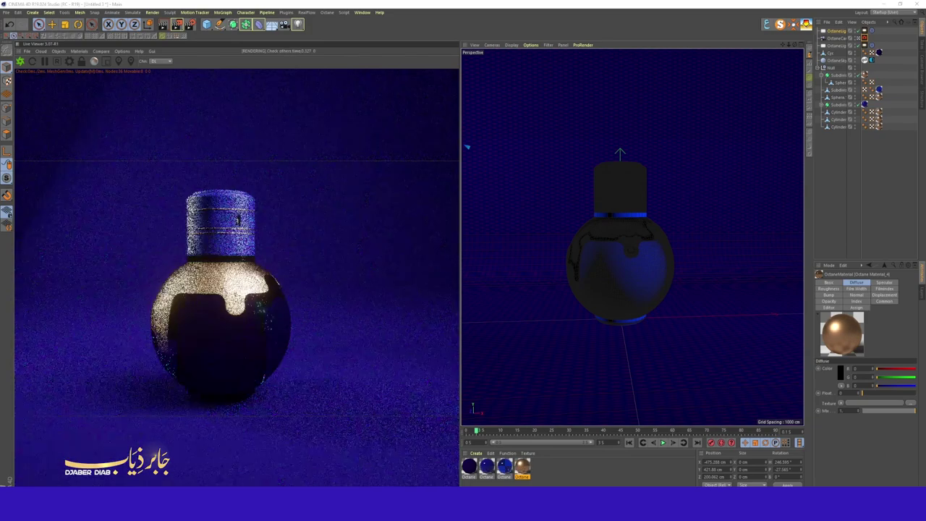
{"action": "left_click", "coordinate": [831, 67]}
{"action": "left_click_drag", "start_coordinate": [813, 267], "coordinate": [766, 268]}
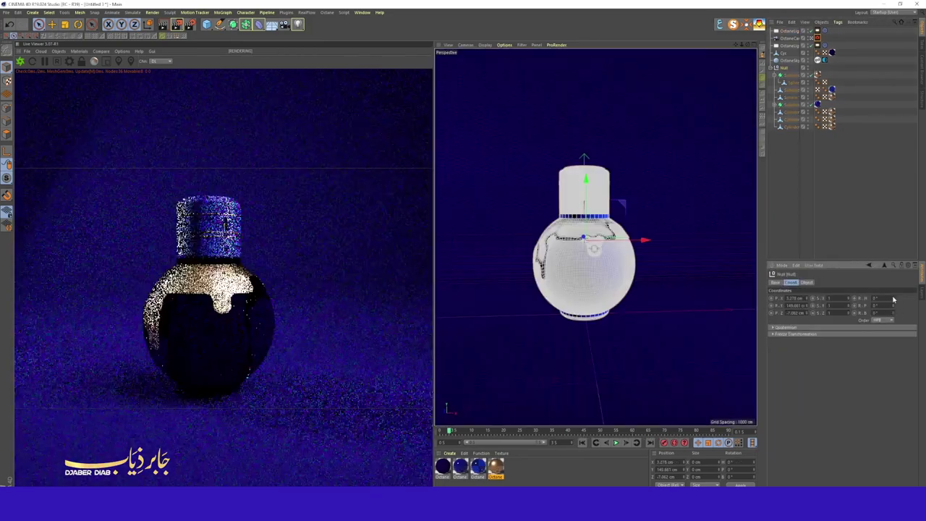
Step: Rotate the bottle group to H -38° and change the Subdivision Surface level
{"action": "left_click_drag", "start_coordinate": [896, 298], "coordinate": [899, 302]}
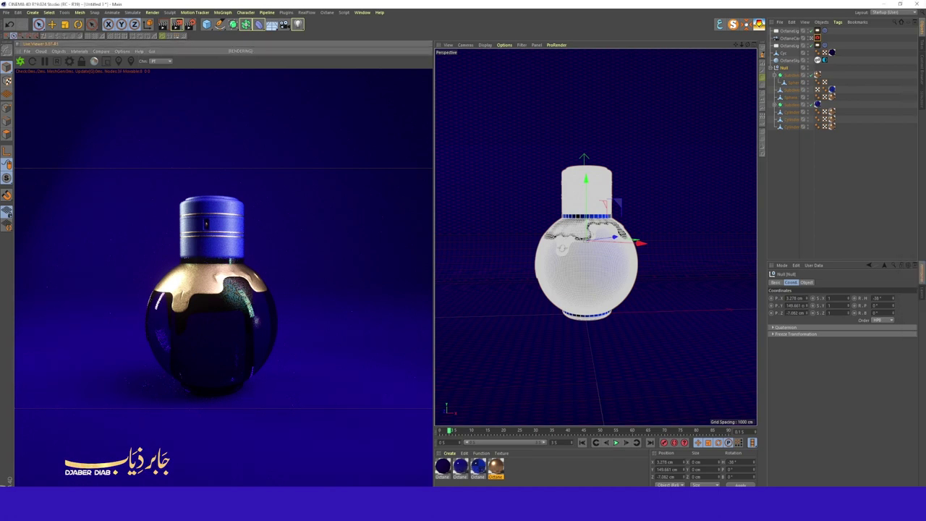
{"action": "left_click", "coordinate": [789, 74]}
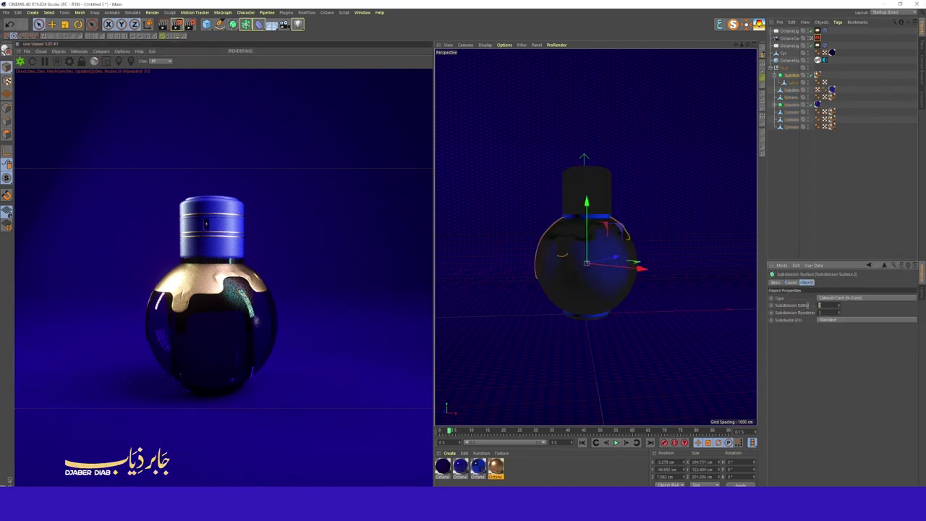
{"action": "left_click", "coordinate": [825, 311]}
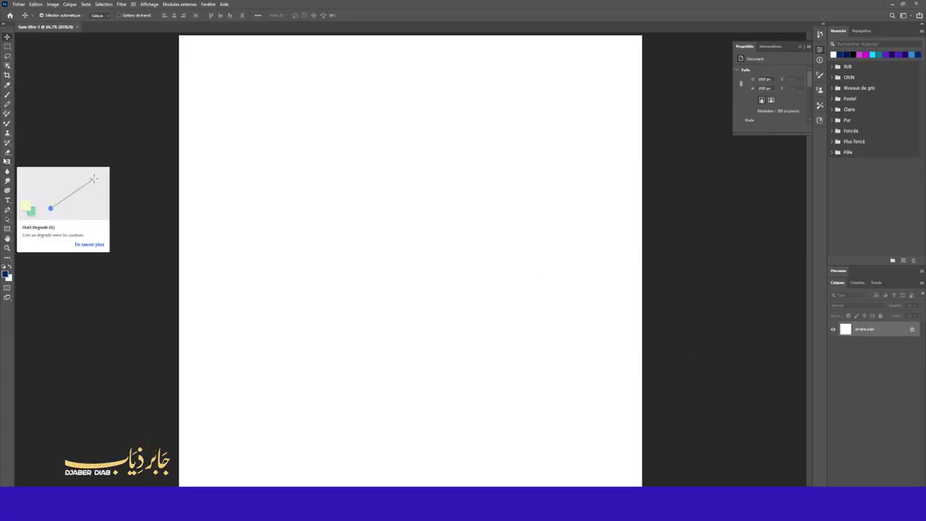
Step: Draw a large square rectangle in the canvas centre with no fill
{"action": "left_click", "coordinate": [7, 228]}
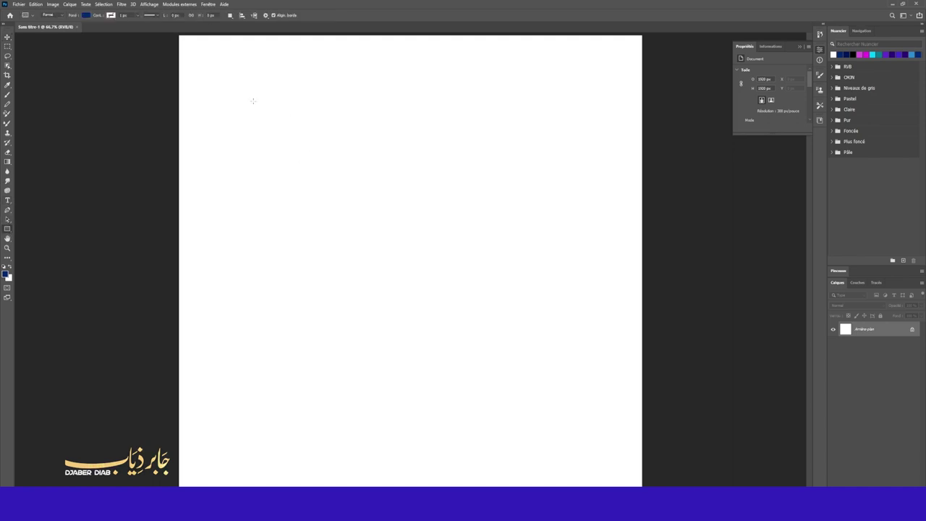
{"action": "left_click_drag", "start_coordinate": [253, 100], "coordinate": [571, 426]}
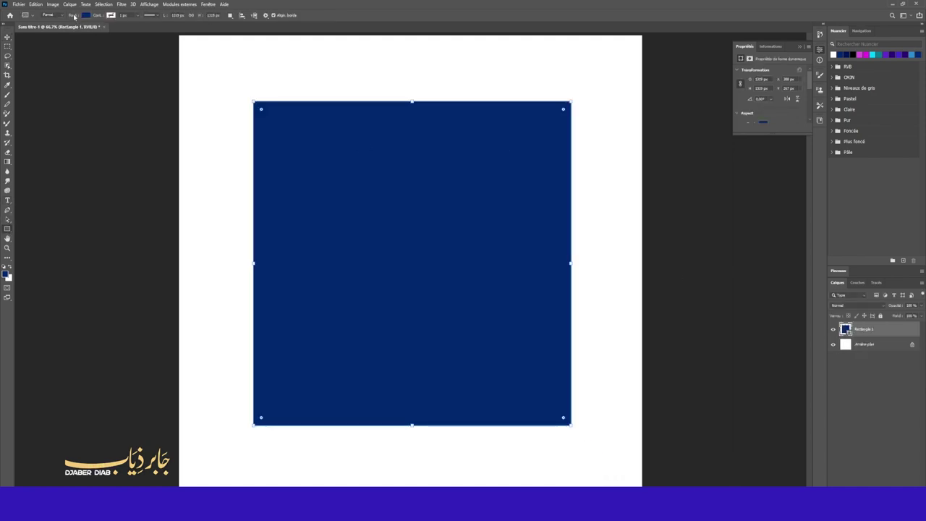
{"action": "left_click", "coordinate": [86, 15]}
{"action": "left_click", "coordinate": [36, 29]}
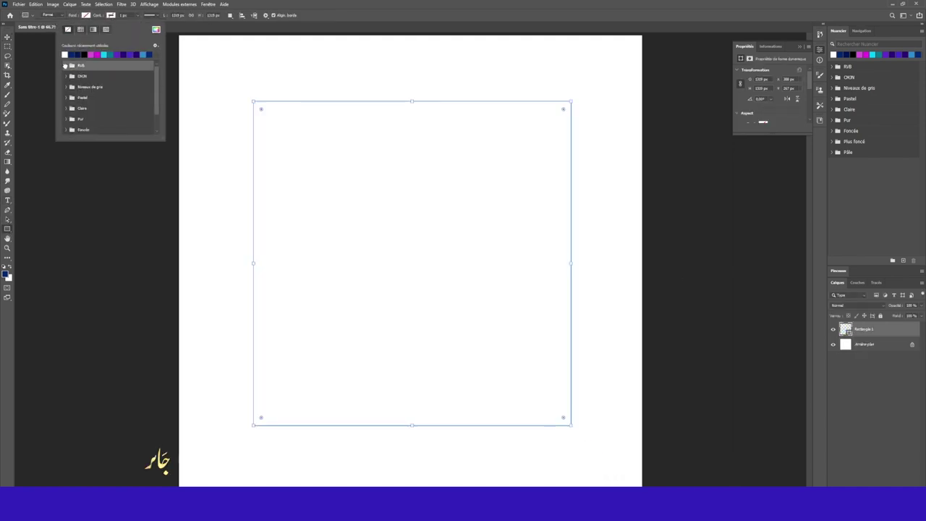
{"action": "left_click", "coordinate": [65, 131]}
{"action": "scroll", "coordinate": [109, 116], "scroll_direction": "down", "scroll_amount": 3}
{"action": "left_click", "coordinate": [111, 15]}
Step: Give the square a gold outline stroke
{"action": "left_click", "coordinate": [111, 15]}
{"action": "scroll", "coordinate": [108, 102], "scroll_direction": "down", "scroll_amount": 2}
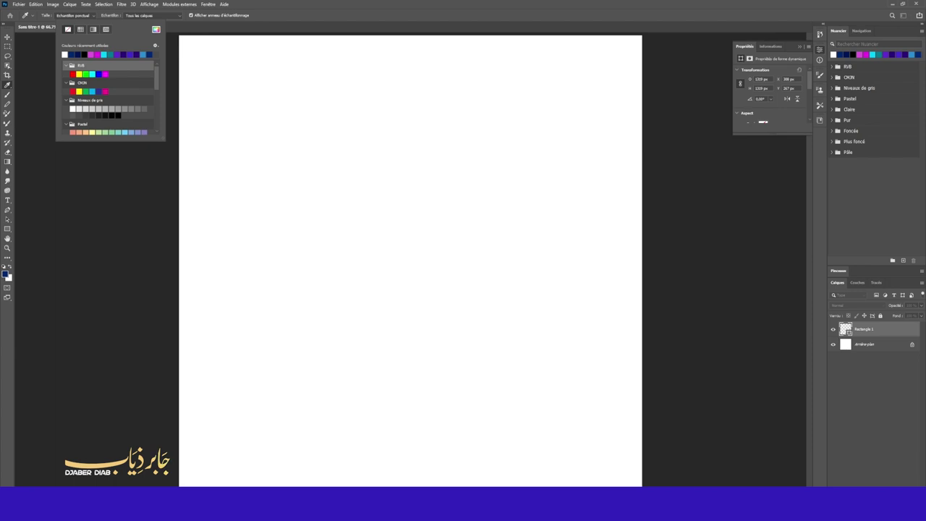
{"action": "left_click", "coordinate": [124, 15]}
{"action": "key", "text": "v"}
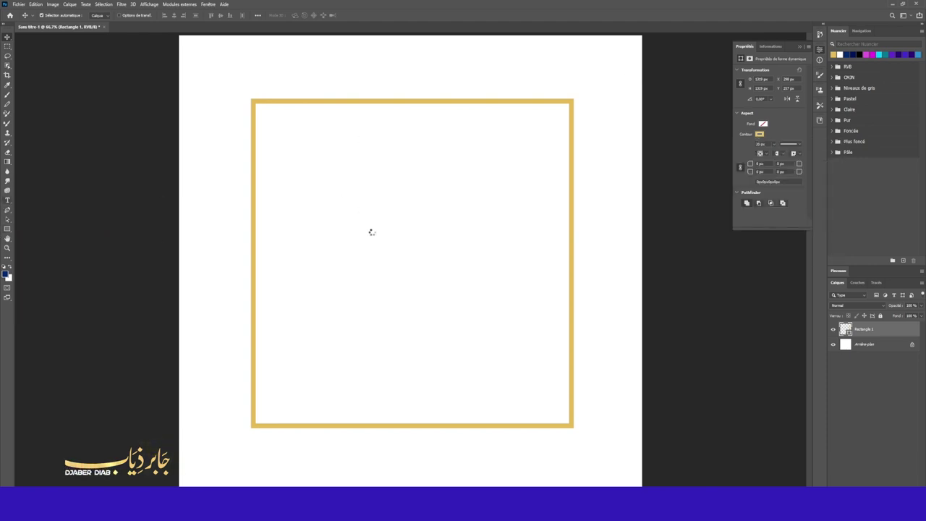
{"action": "left_click", "coordinate": [7, 199]}
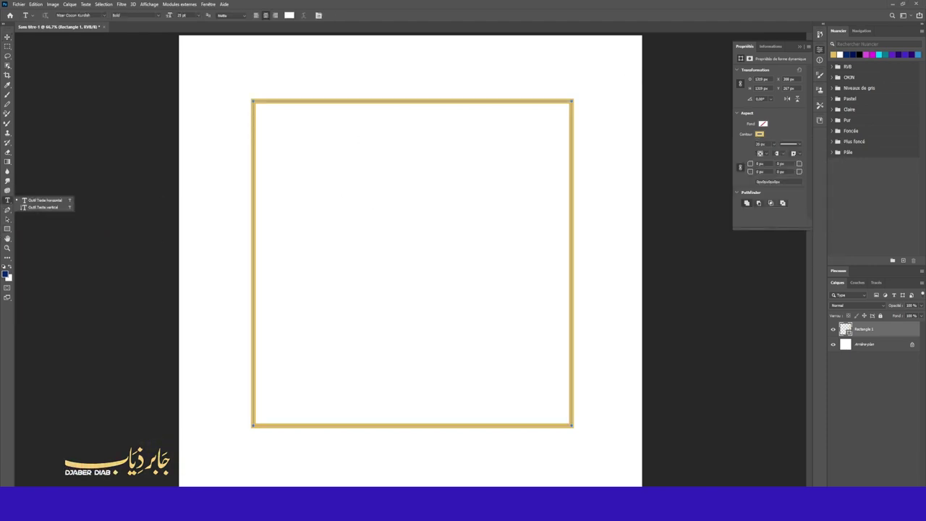
Step: Delete a stray empty text layer created inside the frame
{"action": "left_click", "coordinate": [49, 207]}
{"action": "left_click", "coordinate": [376, 211]}
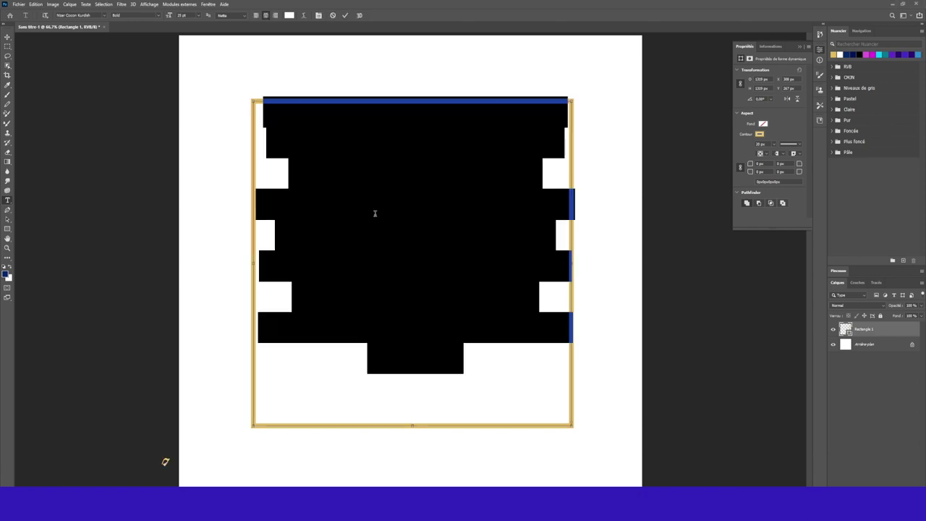
{"action": "left_click", "coordinate": [7, 85]}
{"action": "key", "text": "v"}
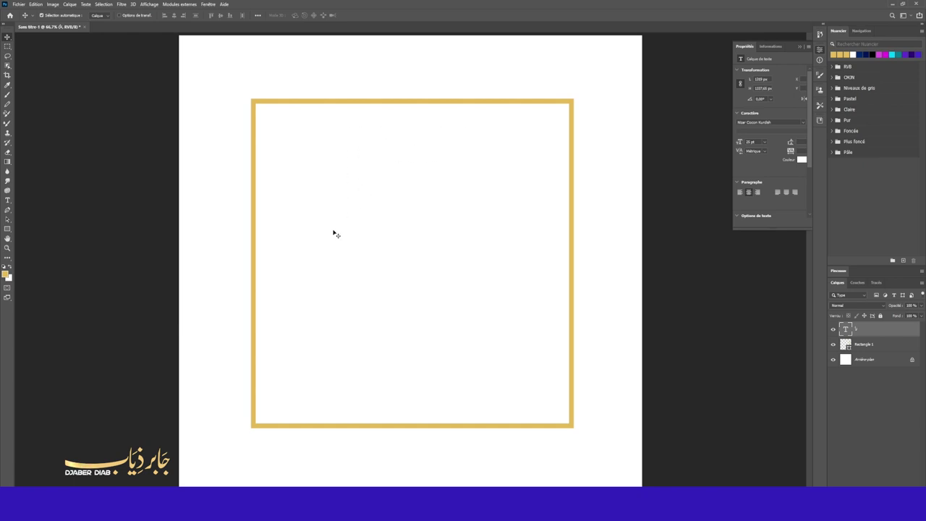
{"action": "key", "text": "Delete"}
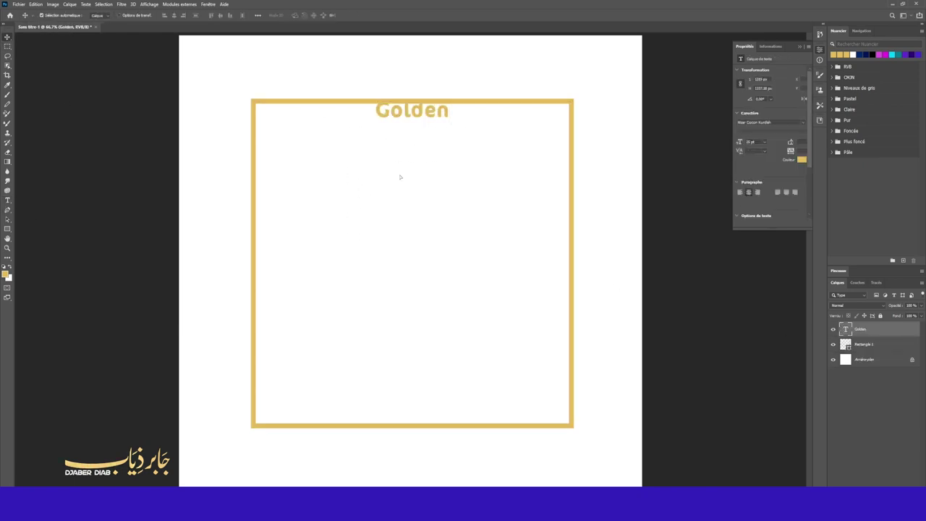
Step: Edit the Golden text layer and commit the text edit
{"action": "double_click", "coordinate": [407, 226]}
{"action": "left_click_drag", "start_coordinate": [407, 226], "coordinate": [396, 242], "text": "ctrl"}
{"action": "key", "text": "ctrl+a"}
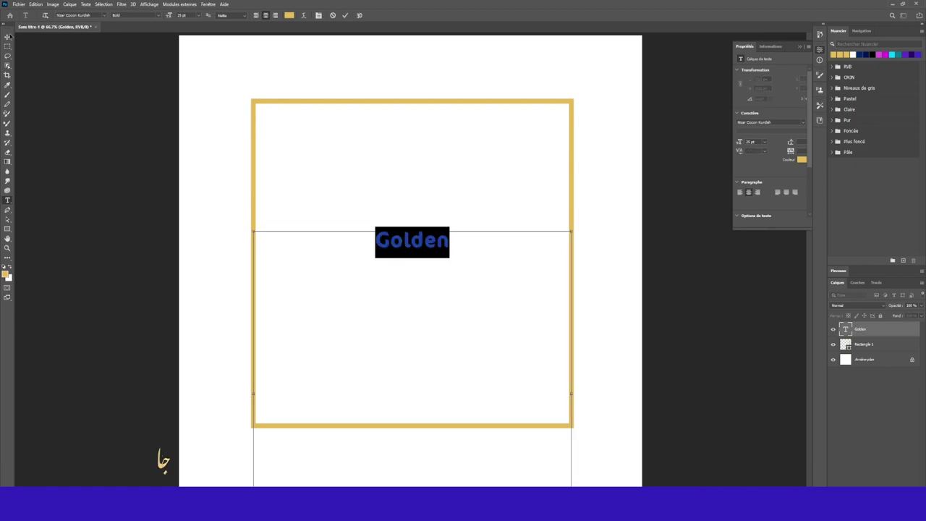
{"action": "key", "text": "BackSpace"}
{"action": "key", "text": "ctrl+Return"}
{"action": "key", "text": "v"}
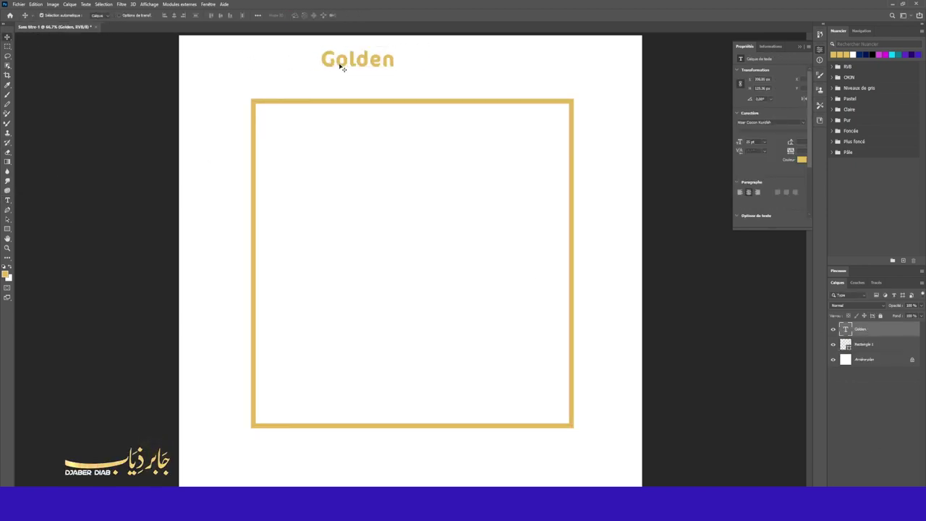
Step: Move and enlarge Golden inside the frame, then select it with the unlocked background
{"action": "mouse_move", "coordinate": [341, 63]}
{"action": "left_mouse_down", "text": "ctrl"}
{"action": "mouse_move", "coordinate": [382, 224]}
{"action": "mouse_move", "coordinate": [614, 76]}
{"action": "left_mouse_up", "text": "ctrl"}
{"action": "key", "text": "ctrl+t"}
{"action": "mouse_move", "coordinate": [513, 167]}
{"action": "left_mouse_down"}
{"action": "mouse_move", "coordinate": [443, 196]}
{"action": "mouse_move", "coordinate": [443, 250]}
{"action": "left_mouse_up"}
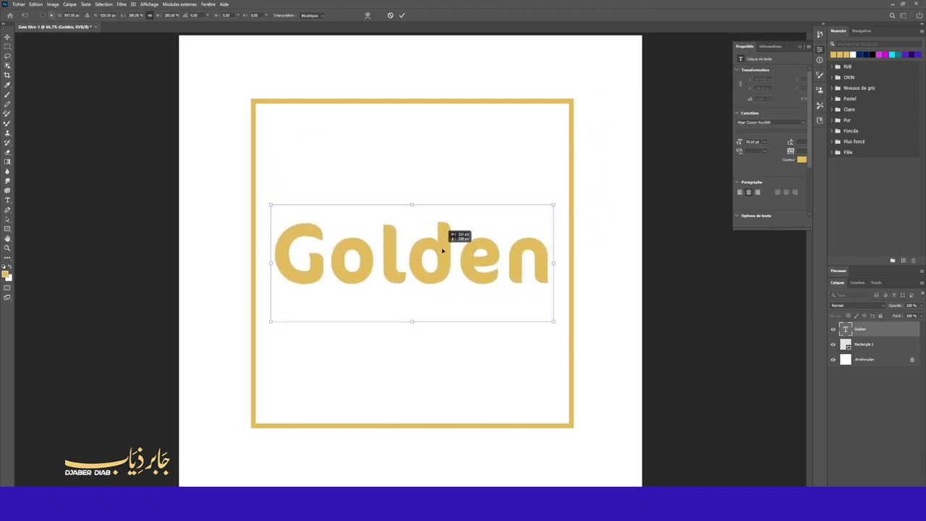
{"action": "left_click", "coordinate": [402, 16]}
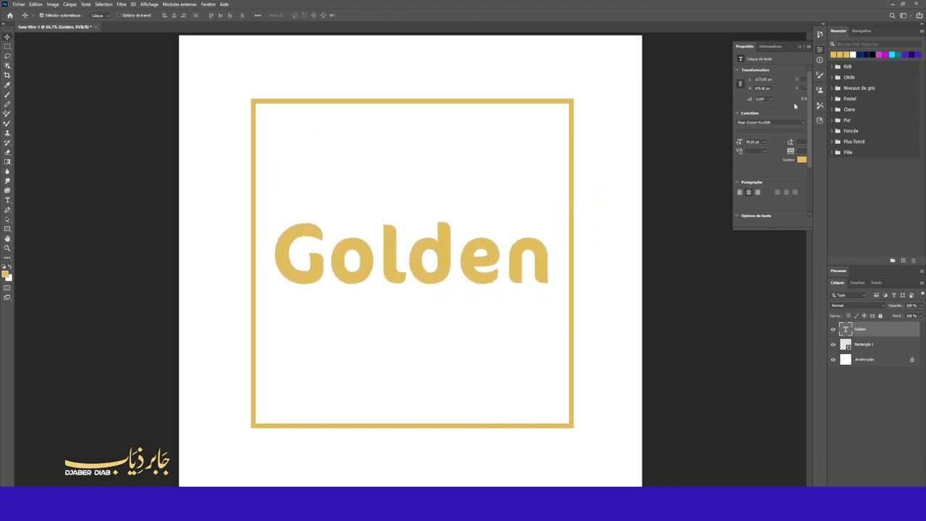
{"action": "left_click", "coordinate": [911, 359]}
{"action": "left_click", "coordinate": [868, 329]}
{"action": "left_click", "coordinate": [868, 359], "text": "shift"}
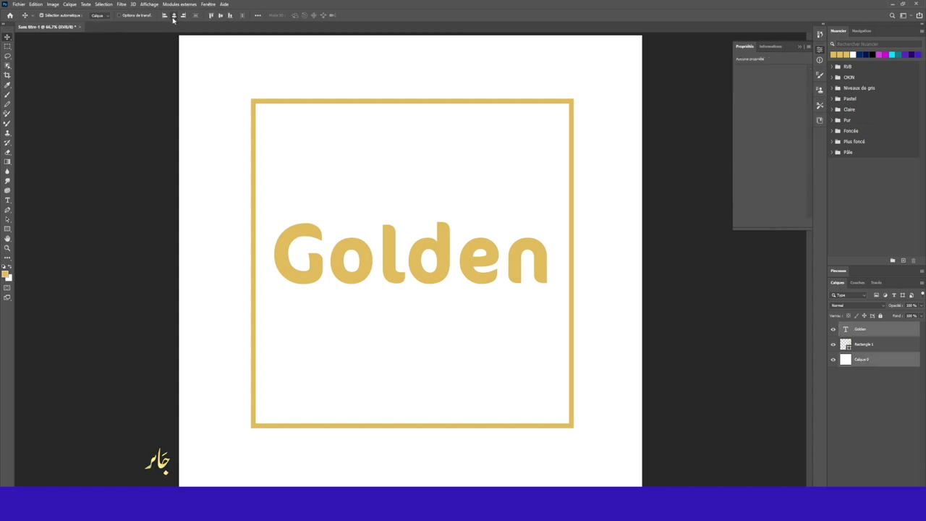
Step: Centre Golden vertically and shorten a copy of the frame rectangle to below Golden
{"action": "left_click", "coordinate": [173, 17]}
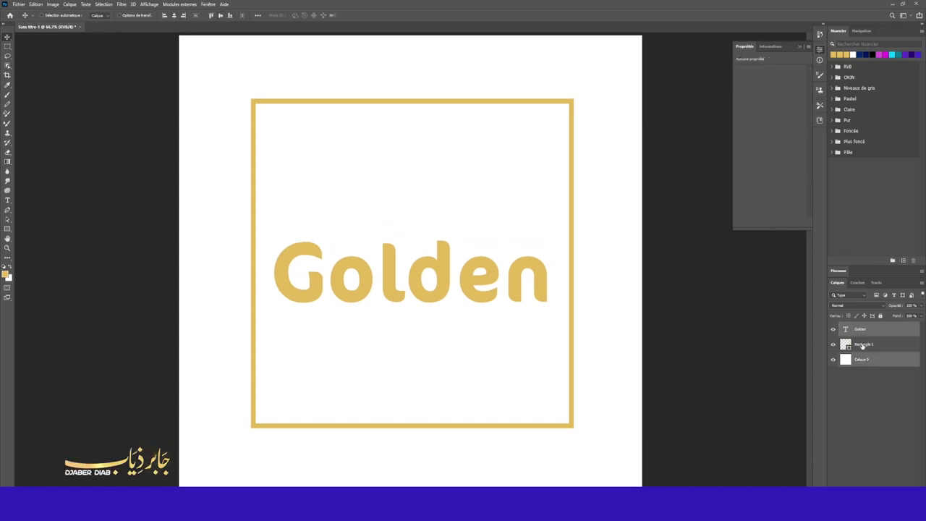
{"action": "left_click", "coordinate": [862, 345]}
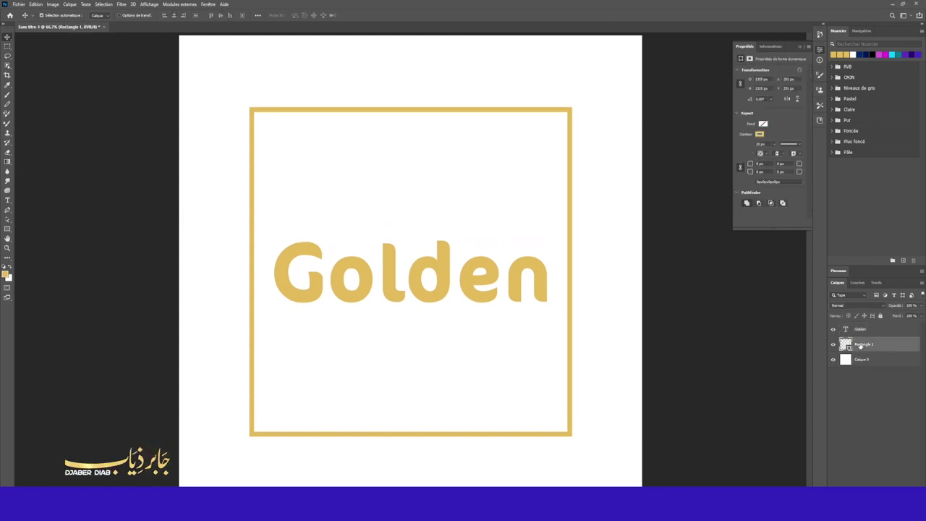
{"action": "key", "text": "ctrl+t"}
{"action": "left_click_drag", "start_coordinate": [406, 110], "coordinate": [428, 325]}
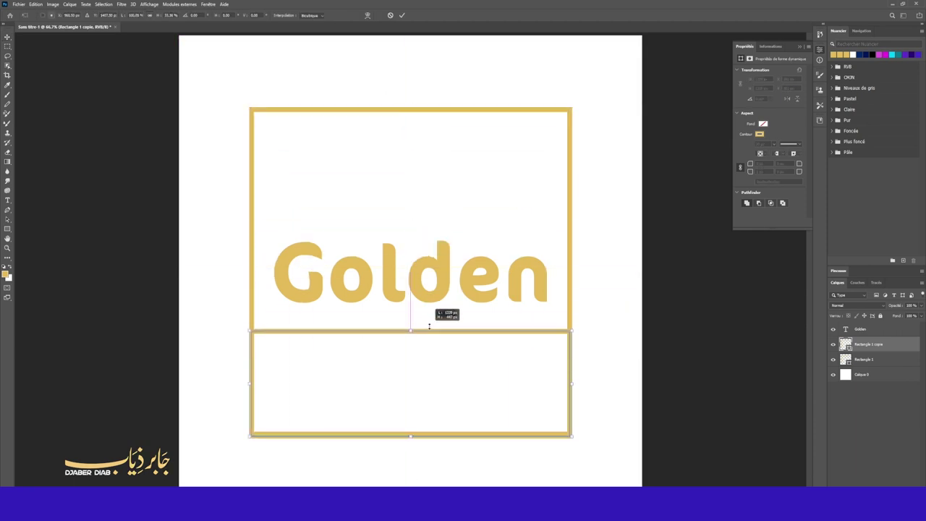
{"action": "key", "text": "Return"}
Step: Fill the lower rectangle solid gold and lower the frame's top edge toward Golden
{"action": "left_click", "coordinate": [763, 124]}
{"action": "left_click", "coordinate": [745, 159]}
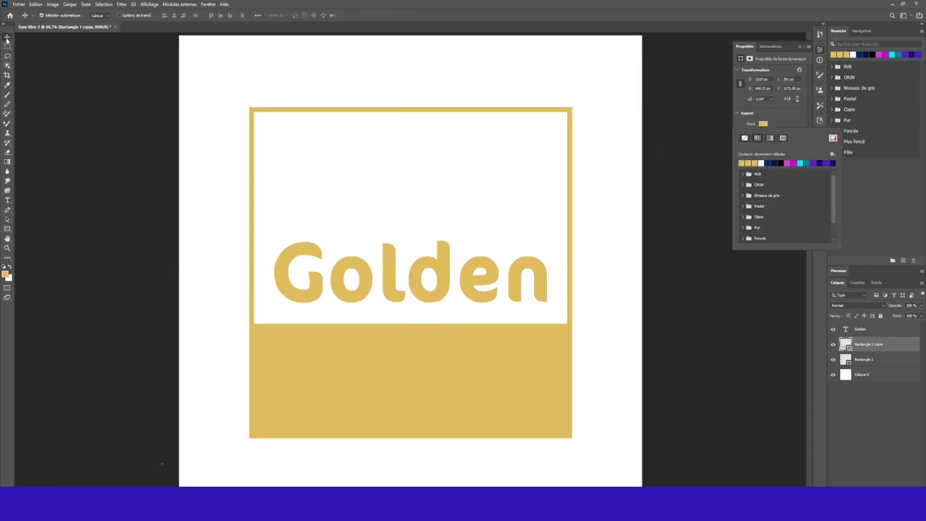
{"action": "left_click", "coordinate": [449, 178]}
{"action": "left_click", "coordinate": [385, 114]}
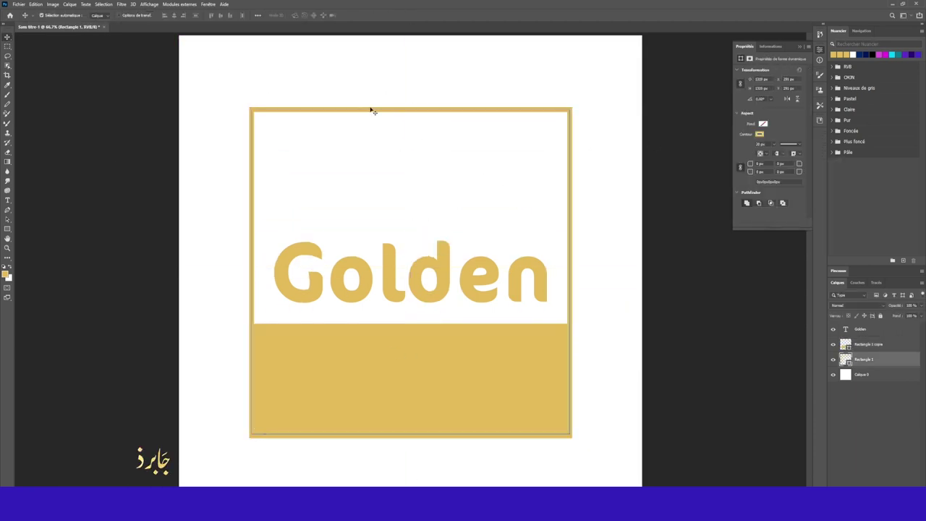
{"action": "scroll", "coordinate": [373, 111], "scroll_direction": "down", "scroll_amount": 2, "text": "alt"}
{"action": "scroll", "coordinate": [471, 207], "scroll_direction": "up", "scroll_amount": 1, "text": "alt"}
{"action": "left_click_drag", "start_coordinate": [407, 152], "coordinate": [410, 226]}
{"action": "key", "text": "Return"}
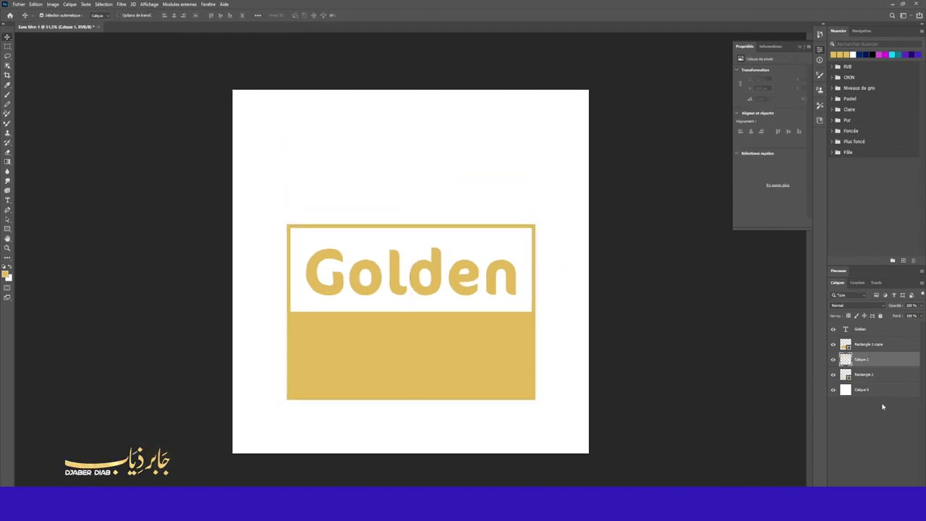
Step: Merge the frame and gold block into one layer, undoing accidental moves
{"action": "left_click", "coordinate": [868, 374], "text": "shift"}
{"action": "left_click", "coordinate": [866, 346], "text": "shift"}
{"action": "key", "text": "ctrl+e"}
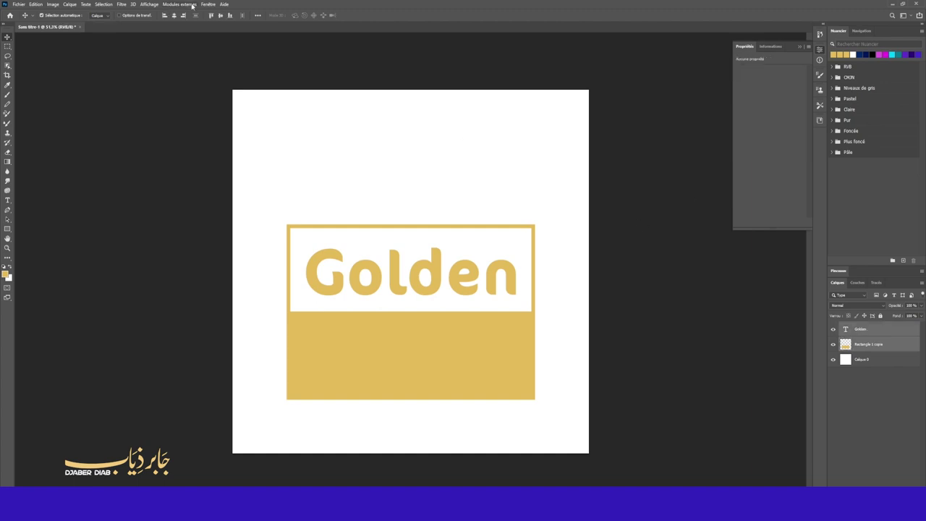
{"action": "left_click_drag", "start_coordinate": [412, 271], "coordinate": [450, 307]}
{"action": "key", "text": "ctrl+z"}
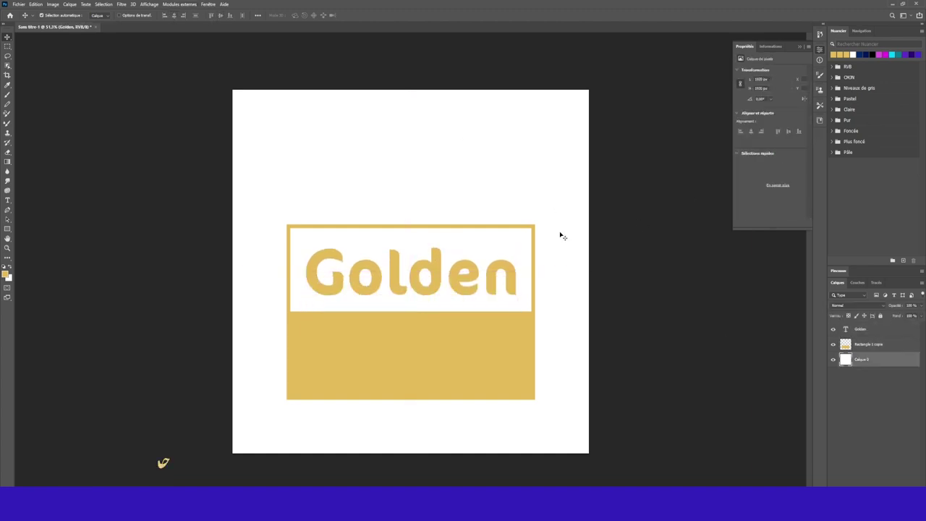
{"action": "left_click_drag", "start_coordinate": [558, 227], "coordinate": [247, 427]}
{"action": "key", "text": "ctrl+z"}
{"action": "key", "text": "ctrl+z"}
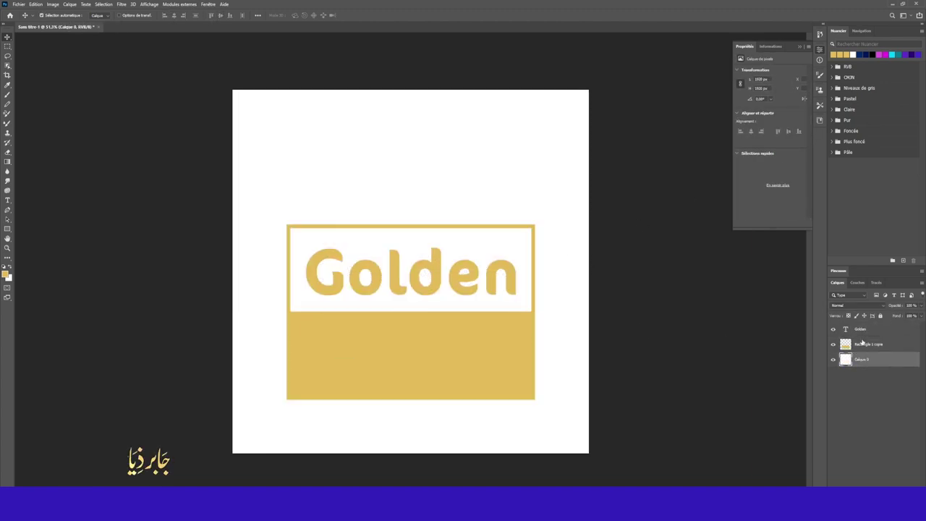
Step: Raise the gold box, hide the white background, and erase a wavy drip edge
{"action": "left_click", "coordinate": [862, 344]}
{"action": "left_click_drag", "start_coordinate": [461, 337], "coordinate": [462, 297]}
{"action": "left_click", "coordinate": [839, 359]}
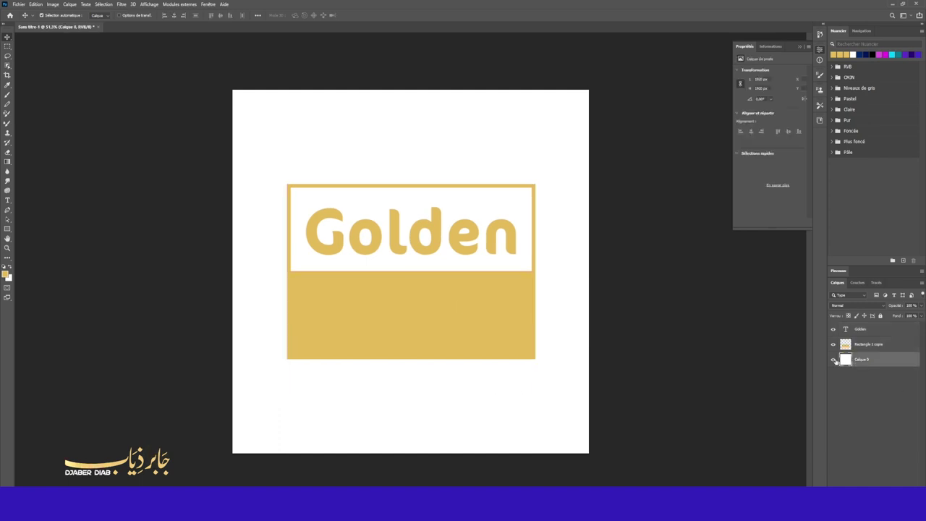
{"action": "left_click", "coordinate": [833, 360]}
{"action": "left_click", "coordinate": [861, 344]}
{"action": "key", "text": "e"}
{"action": "left_click_drag", "start_coordinate": [506, 275], "coordinate": [388, 270]}
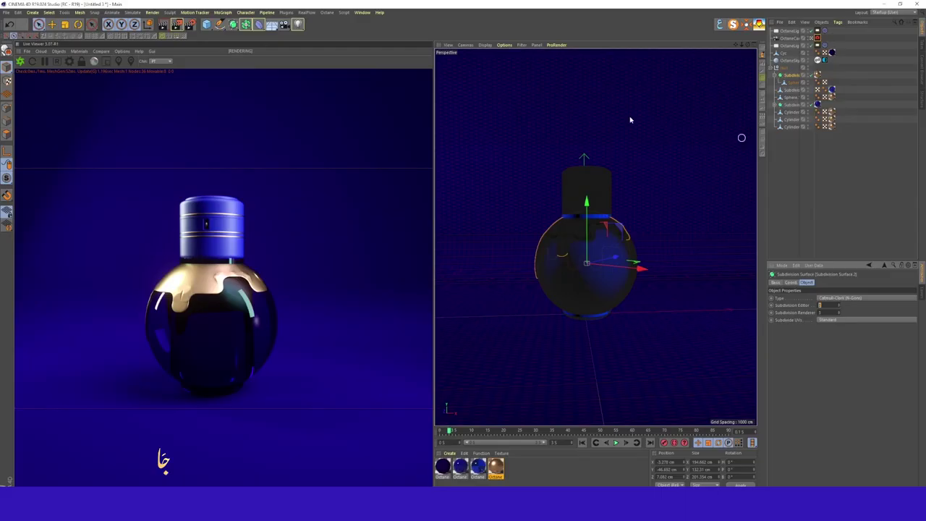
Step: Create an Octane material with the Golden label texture, apply it to the bottle sphere, Length U 30%
{"action": "left_click", "coordinate": [557, 445]}
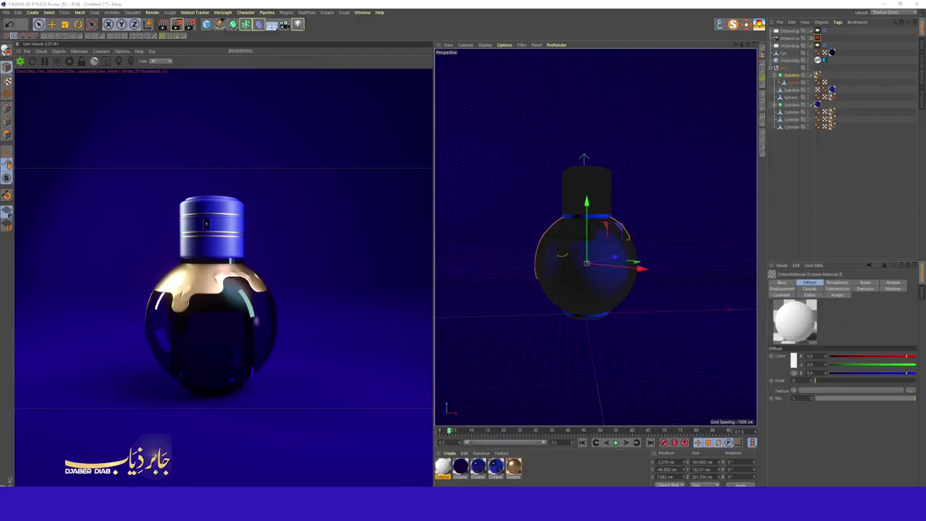
{"action": "double_click", "coordinate": [443, 466]}
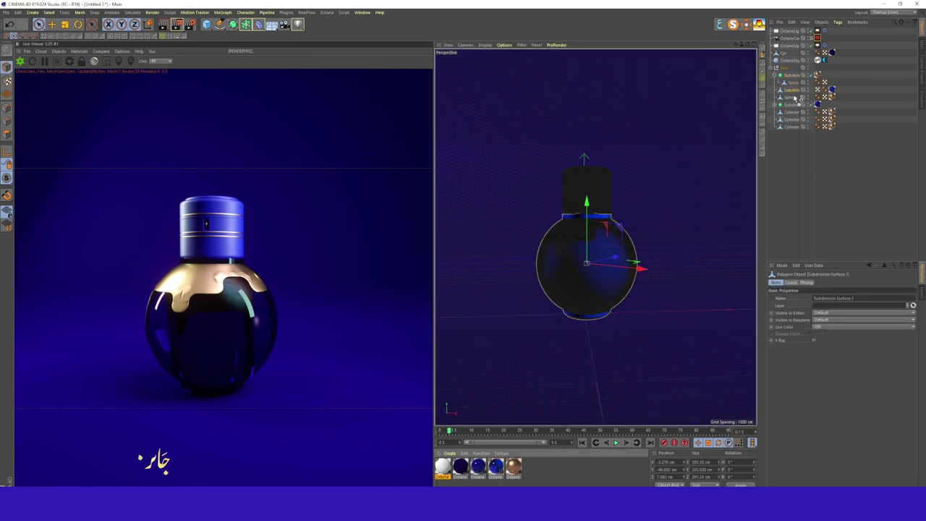
{"action": "left_click_drag", "start_coordinate": [442, 466], "coordinate": [833, 90]}
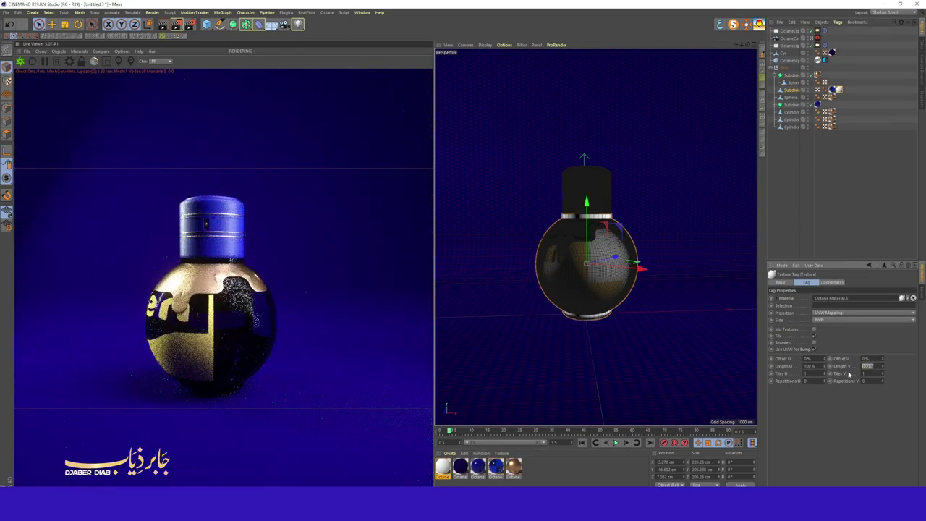
{"action": "type", "text": "30"}
{"action": "key", "text": "Return"}
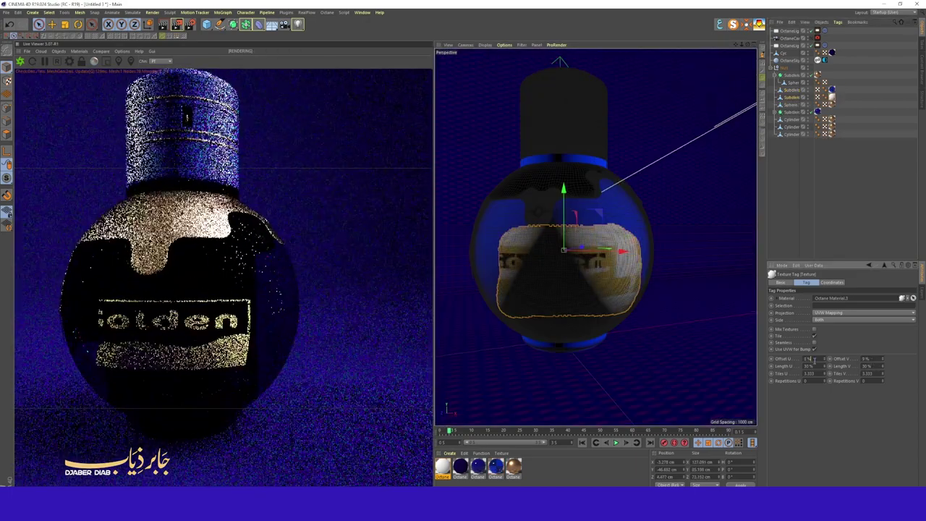
Step: Adjust the label's Offset U so a single label sits centred on the bottle's front
{"action": "left_click_drag", "start_coordinate": [814, 359], "coordinate": [816, 358]}
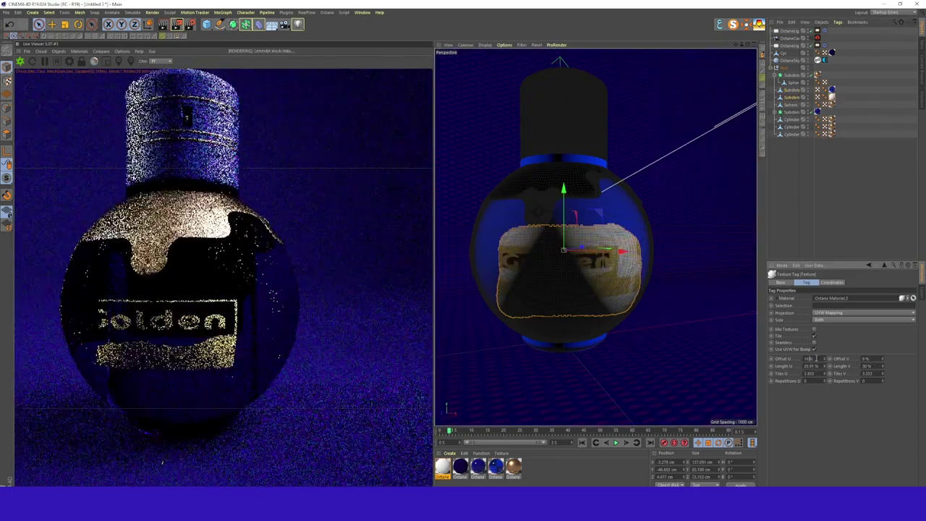
{"action": "left_click_drag", "start_coordinate": [817, 358], "coordinate": [822, 359]}
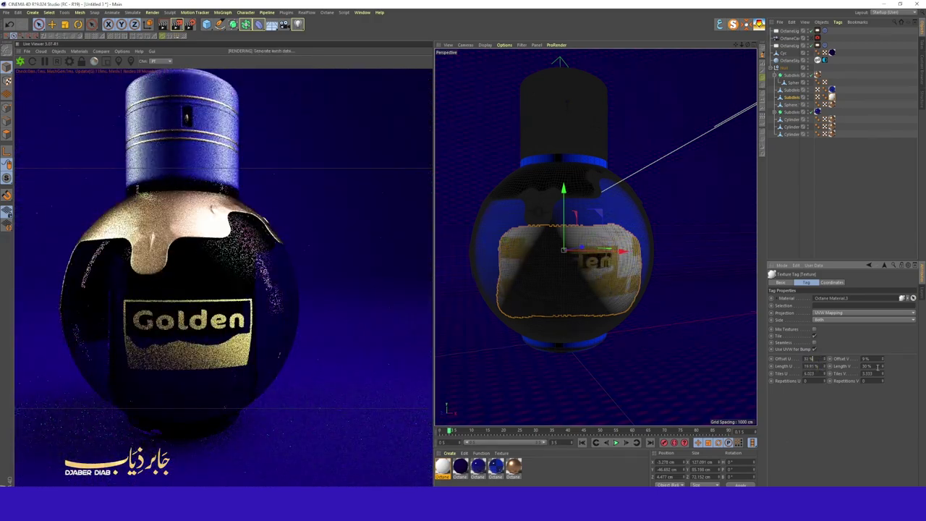
{"action": "left_click", "coordinate": [513, 466]}
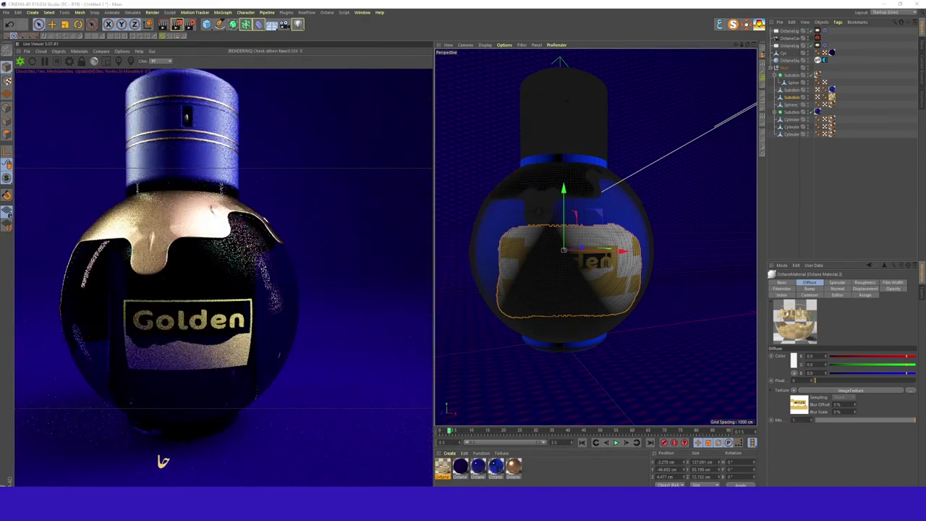
{"action": "scroll", "coordinate": [523, 275], "scroll_direction": "down", "scroll_amount": 5}
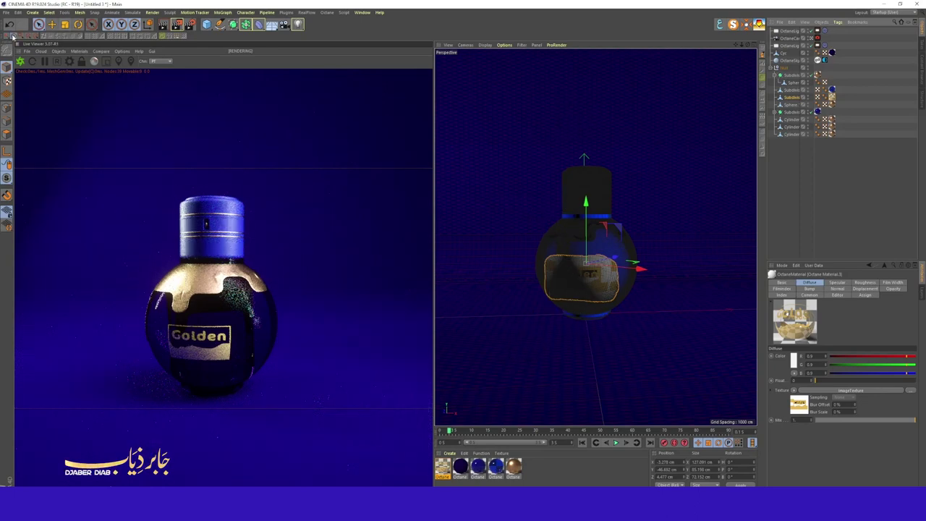
{"action": "left_click", "coordinate": [12, 36]}
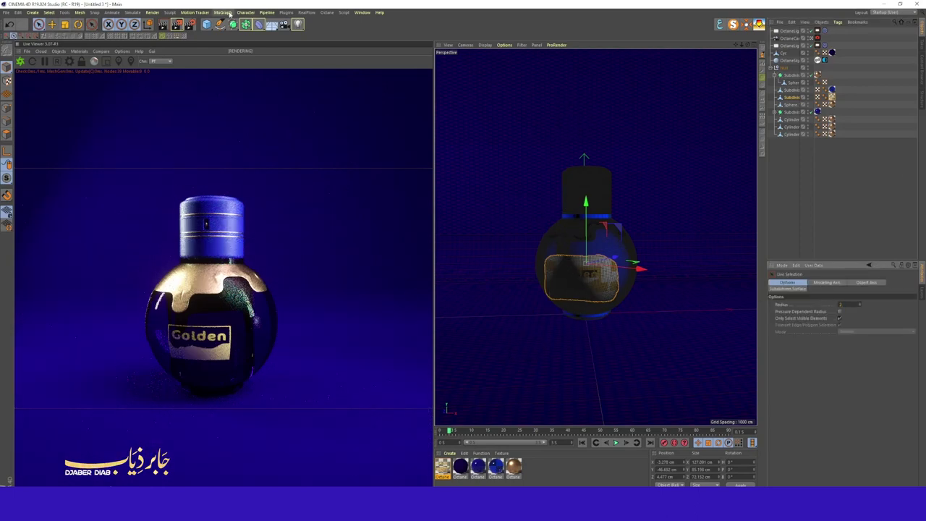
Step: Add a MoText 'G' letter, enlarge it to 500 cm height and move it left
{"action": "left_click", "coordinate": [224, 12]}
{"action": "left_click", "coordinate": [234, 130]}
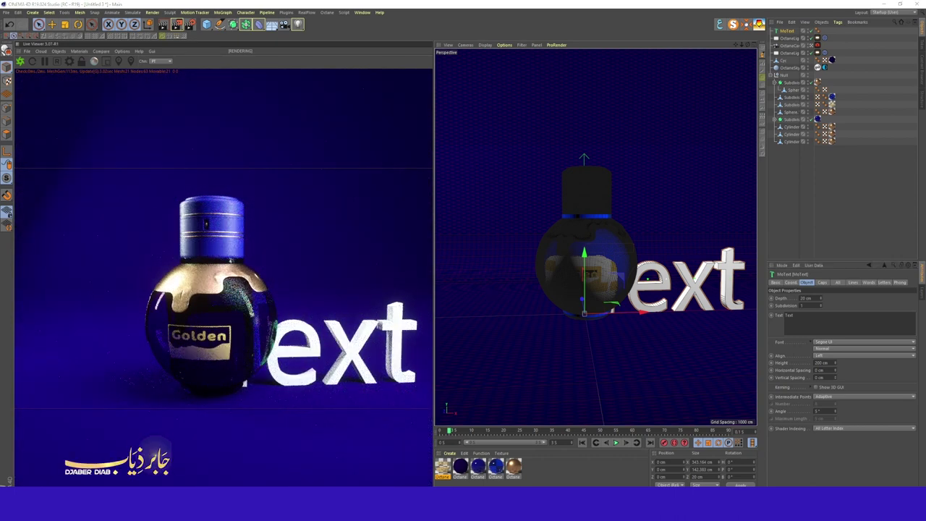
{"action": "type", "text": "ل"}
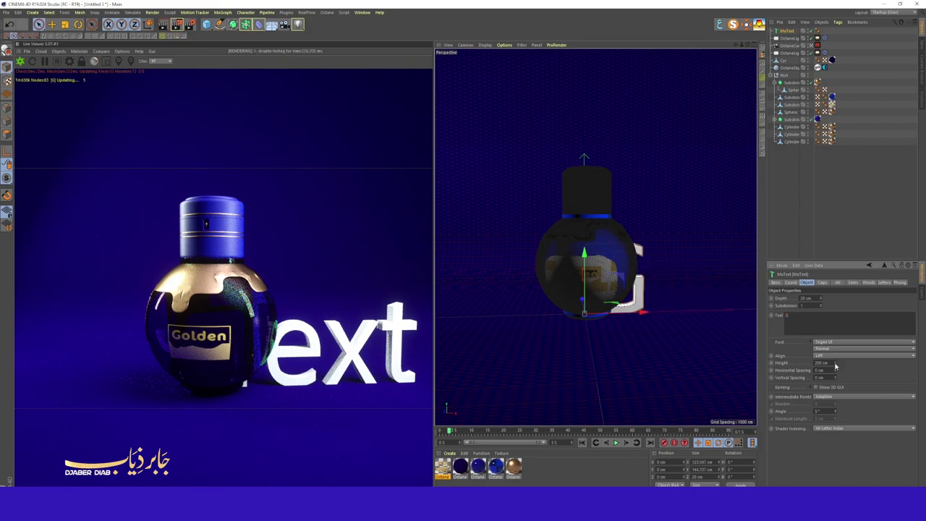
{"action": "left_click_drag", "start_coordinate": [835, 364], "coordinate": [835, 340]}
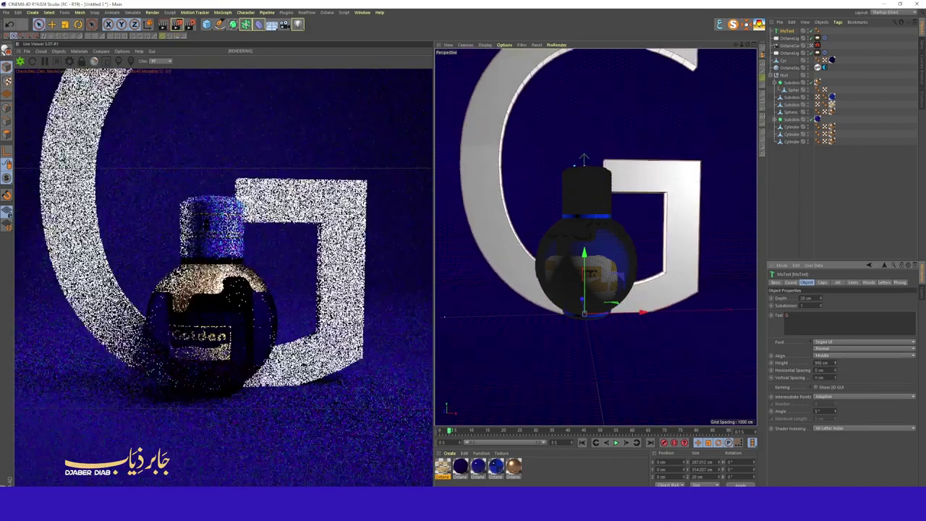
{"action": "left_click_drag", "start_coordinate": [573, 163], "coordinate": [492, 166]}
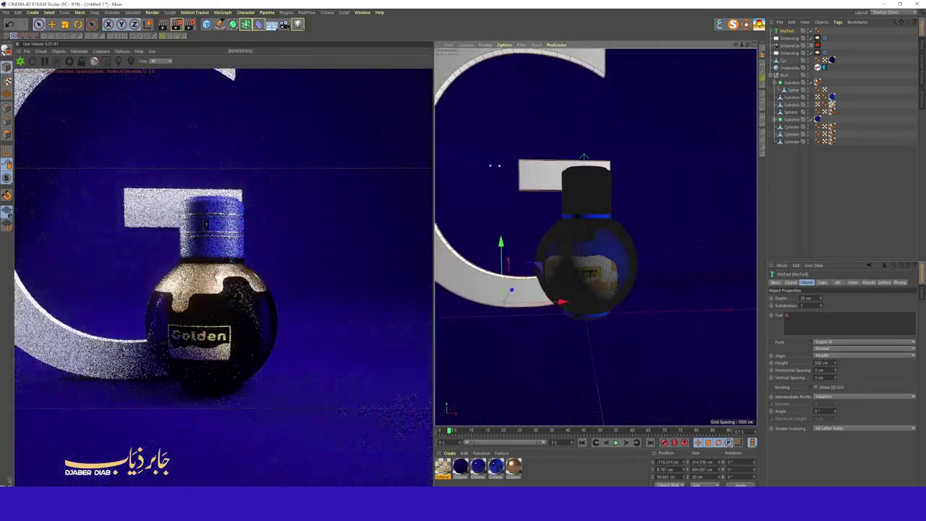
Step: Apply the gold material to the G letter and view it through the render camera
{"action": "left_click_drag", "start_coordinate": [442, 466], "coordinate": [470, 275]}
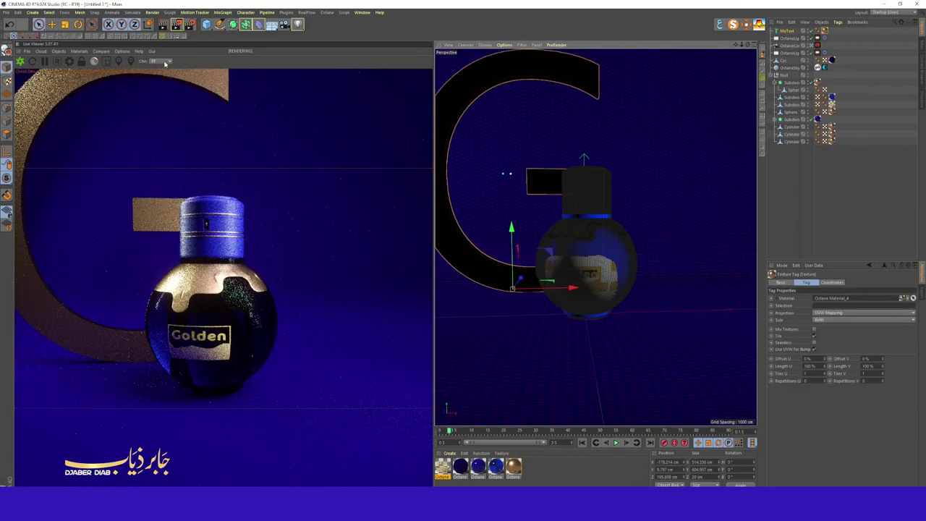
{"action": "scroll", "coordinate": [595, 235], "scroll_direction": "down", "scroll_amount": 3}
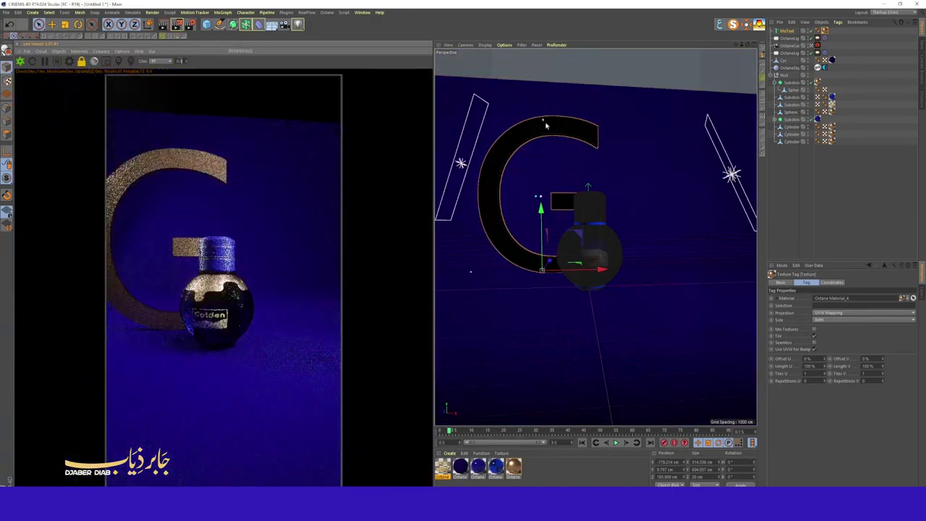
{"action": "left_click", "coordinate": [786, 46]}
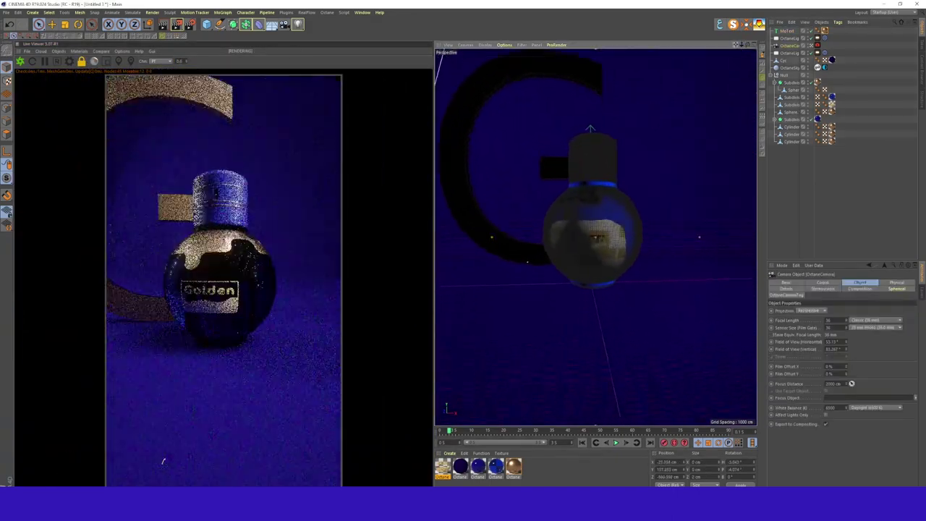
Step: Pan the camera so the bottle and G sit lower, and raise the G's cap fillet steps
{"action": "left_click_drag", "start_coordinate": [737, 45], "coordinate": [737, 51]}
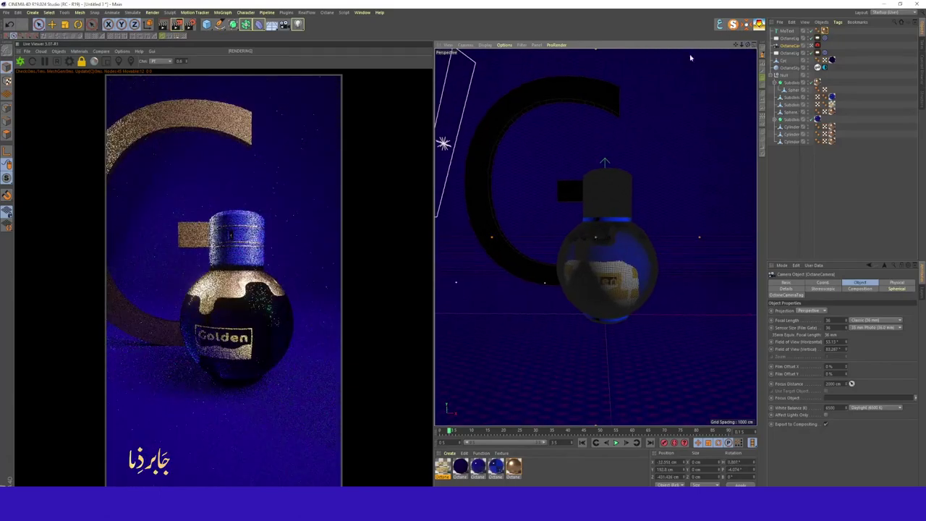
{"action": "left_click", "coordinate": [786, 31]}
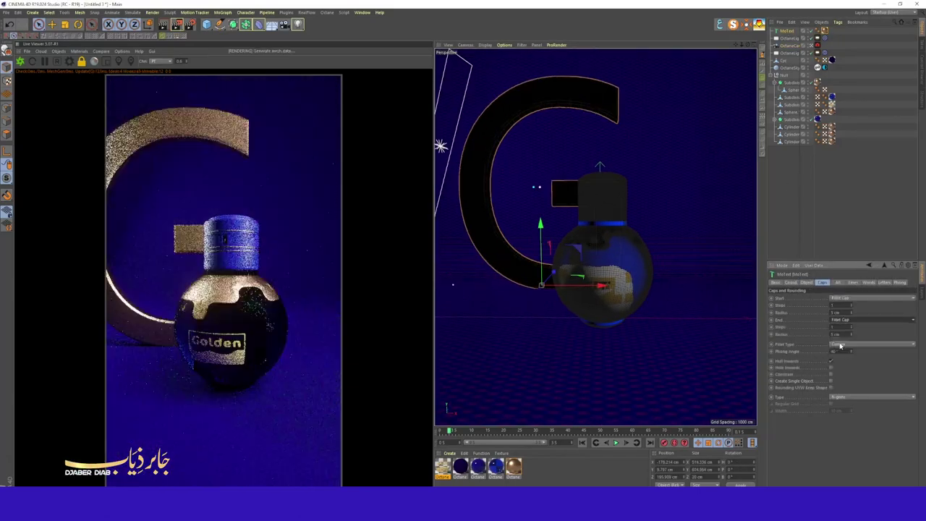
{"action": "left_click_drag", "start_coordinate": [841, 313], "coordinate": [850, 304]}
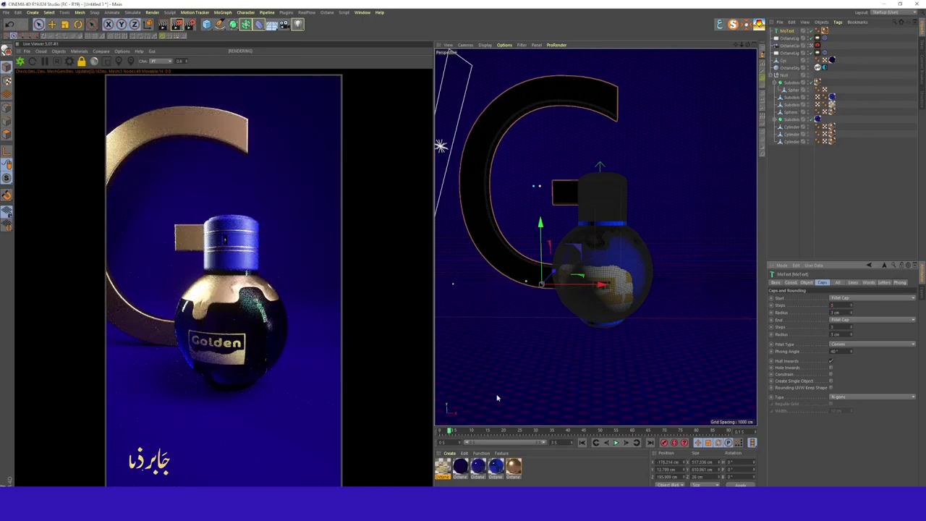
{"action": "left_click", "coordinate": [512, 468]}
{"action": "left_click", "coordinate": [497, 161]}
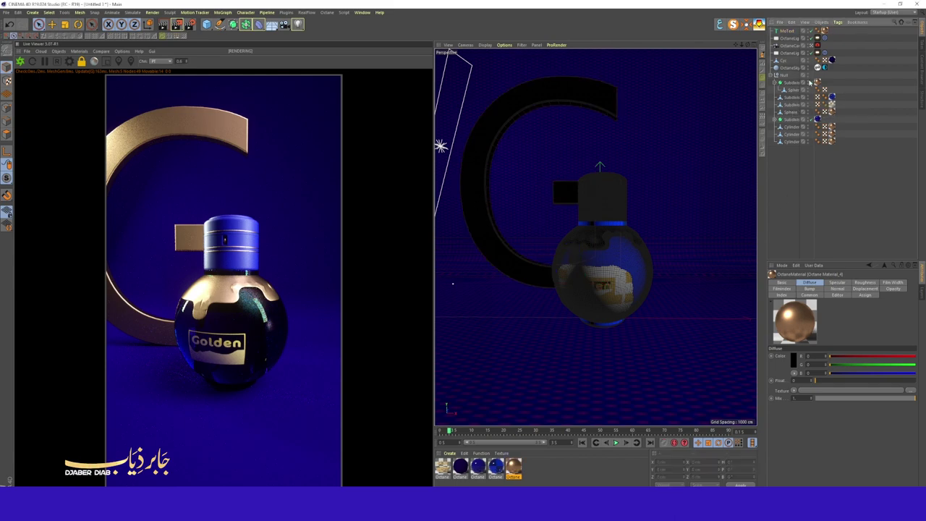
{"action": "left_click", "coordinate": [831, 105]}
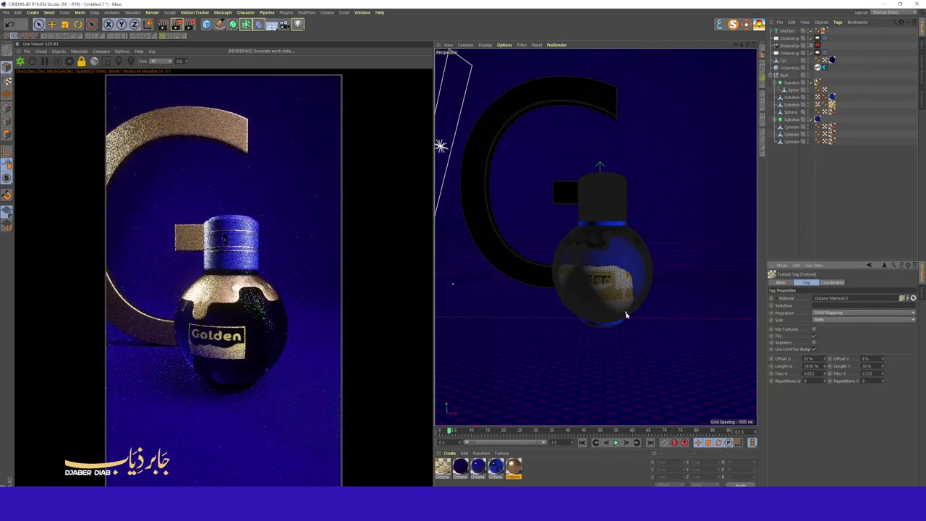
Step: Copy and paste the G letter and shift the copy sideways along X
{"action": "left_click", "coordinate": [476, 155]}
{"action": "key", "text": "ctrl+c"}
{"action": "key", "text": "ctrl+v"}
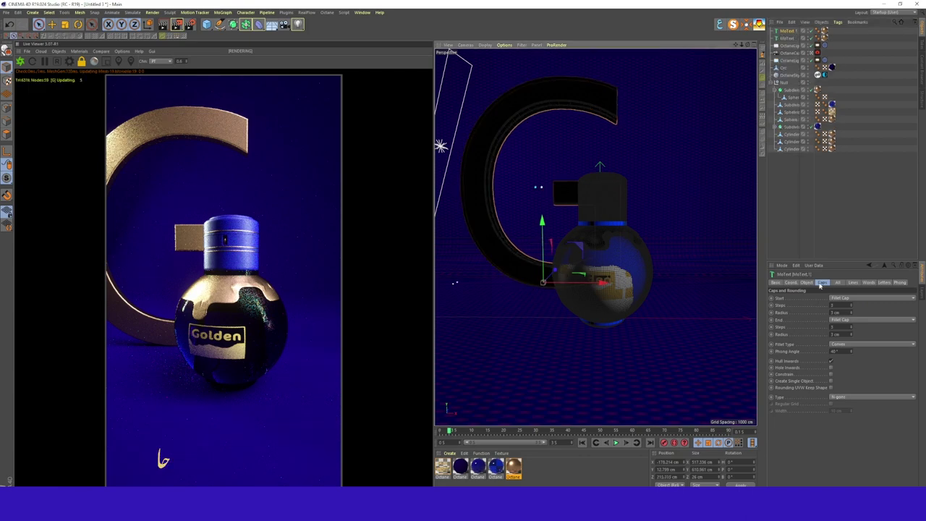
{"action": "left_click_drag", "start_coordinate": [580, 282], "coordinate": [642, 251]}
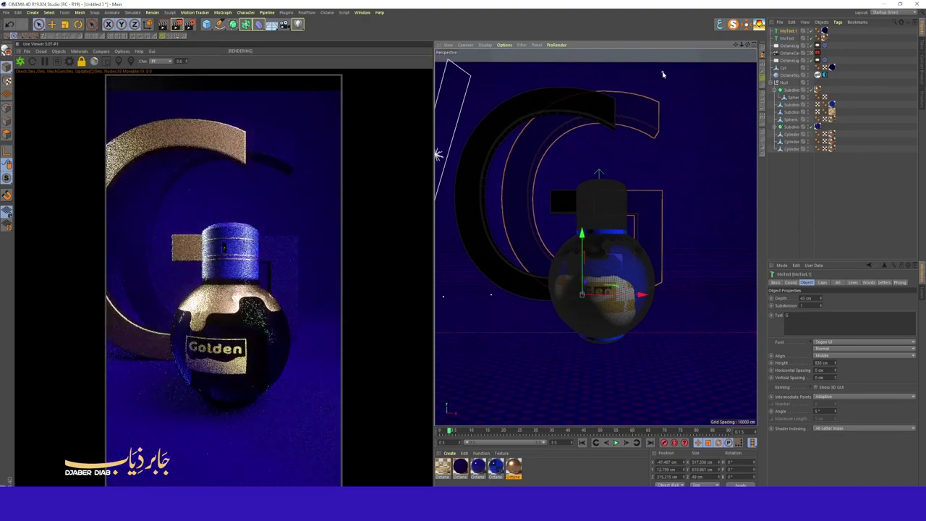
{"action": "left_click", "coordinate": [463, 63]}
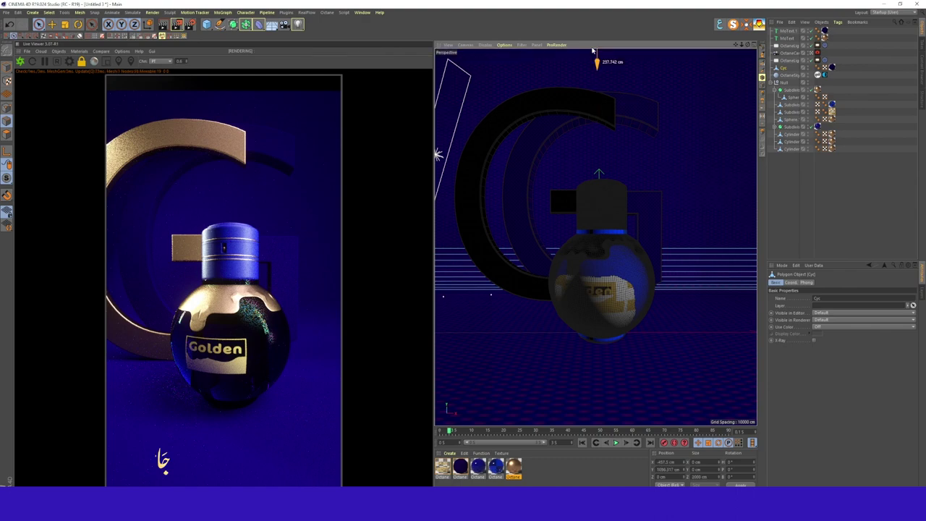
{"action": "left_click", "coordinate": [206, 24]}
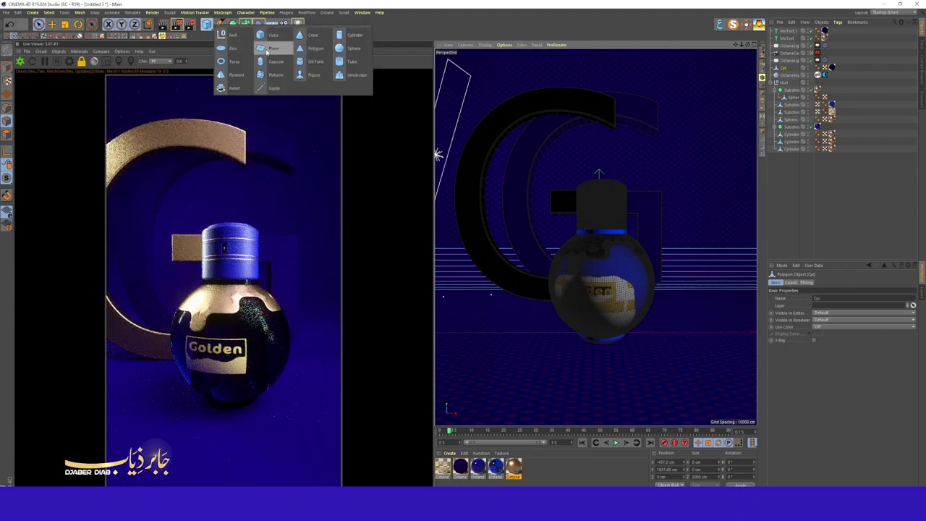
Step: Add a sphere with radius 10
{"action": "left_click", "coordinate": [293, 44]}
{"action": "left_click", "coordinate": [778, 309]}
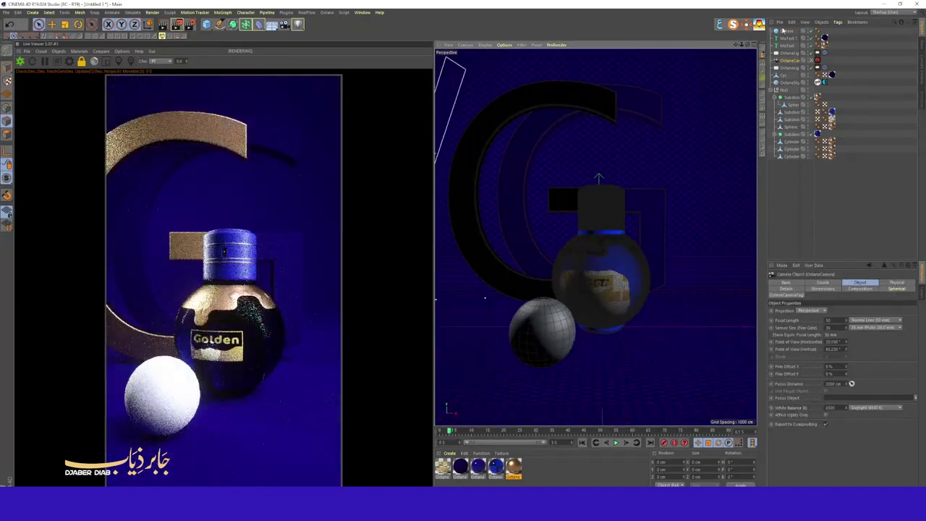
{"action": "type", "text": "10"}
{"action": "key", "text": "Return"}
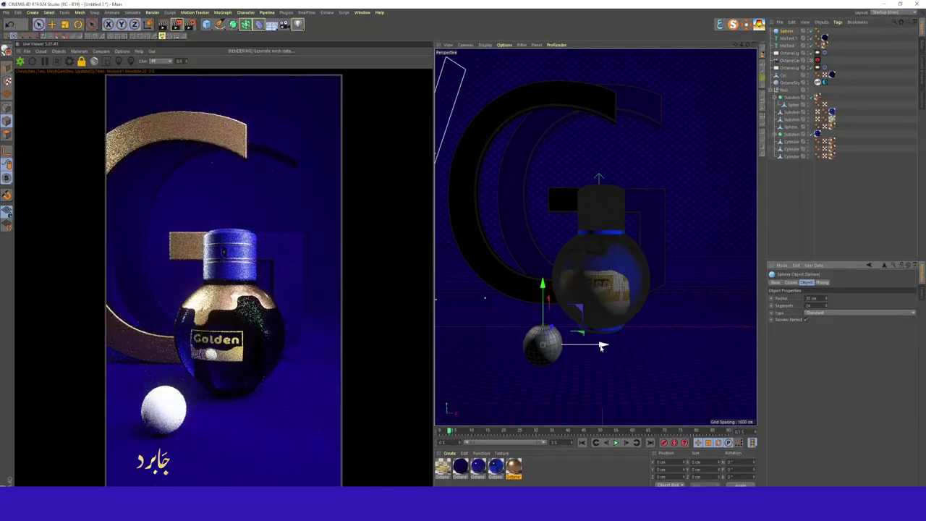
Step: Place the sphere in a MoGraph Cloner and scatter the clones with a Random effector
{"action": "left_click", "coordinate": [246, 12]}
{"action": "left_click", "coordinate": [253, 84]}
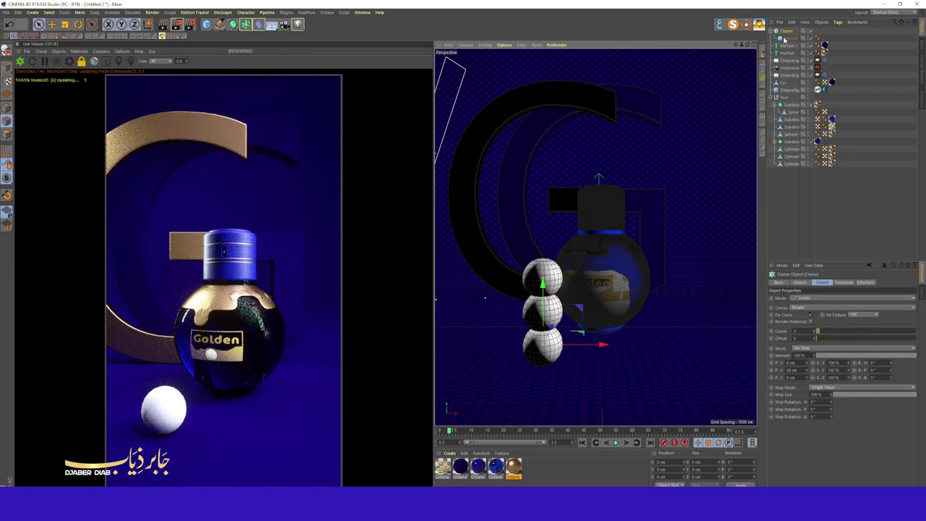
{"action": "left_click", "coordinate": [222, 12]}
{"action": "left_click", "coordinate": [231, 22], "text": "alt"}
{"action": "left_click", "coordinate": [222, 12]}
{"action": "left_click", "coordinate": [296, 89]}
{"action": "left_click", "coordinate": [842, 282]}
{"action": "left_click", "coordinate": [823, 318]}
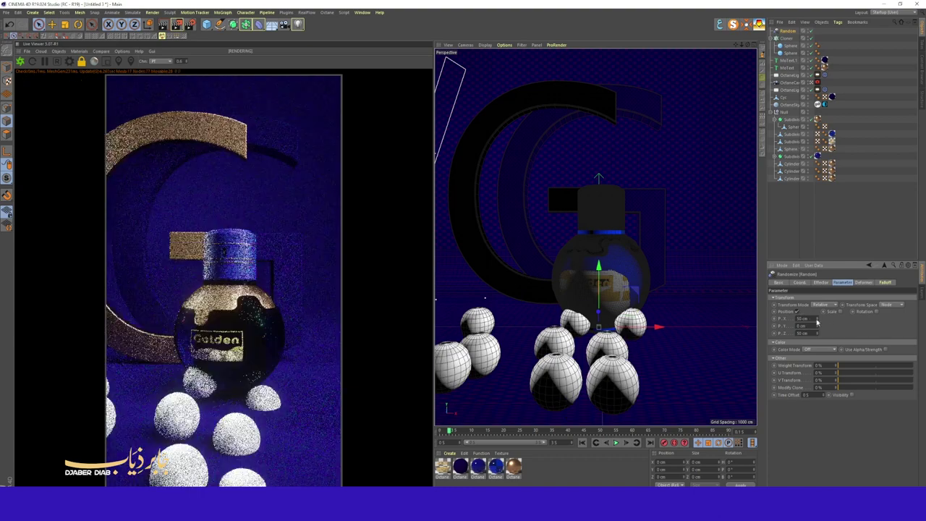
{"action": "left_click", "coordinate": [859, 325]}
{"action": "key", "text": "ctrl+z"}
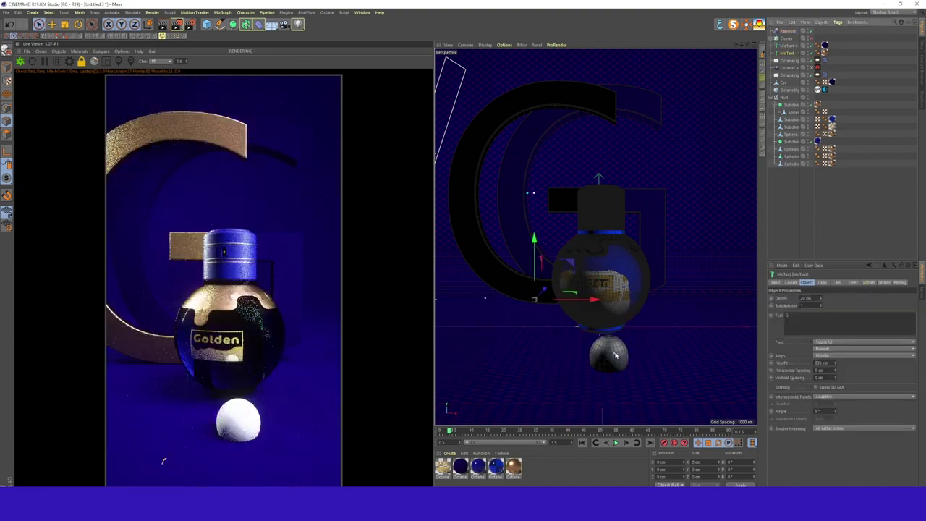
{"action": "key", "text": "ctrl+y"}
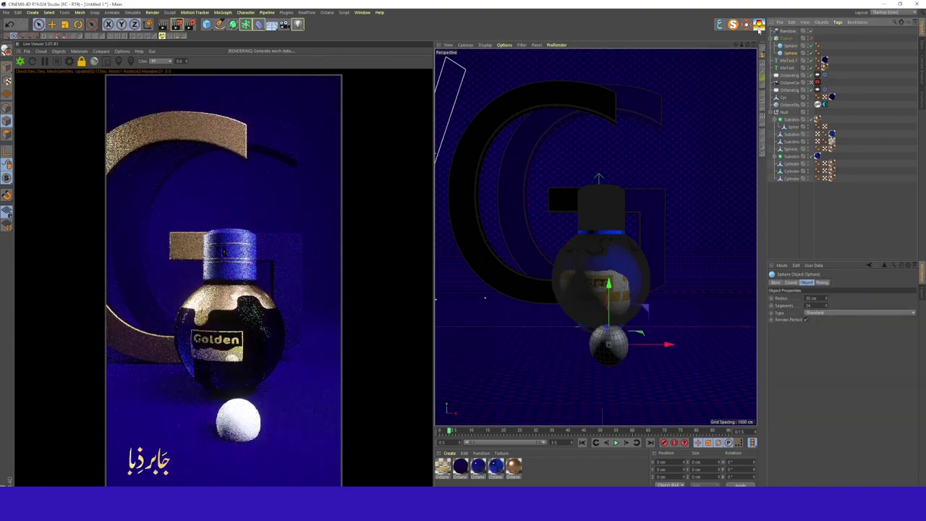
Step: Apply the gold and blue materials to the sphere clones and raise the Cloner's P.Y
{"action": "left_click", "coordinate": [804, 38]}
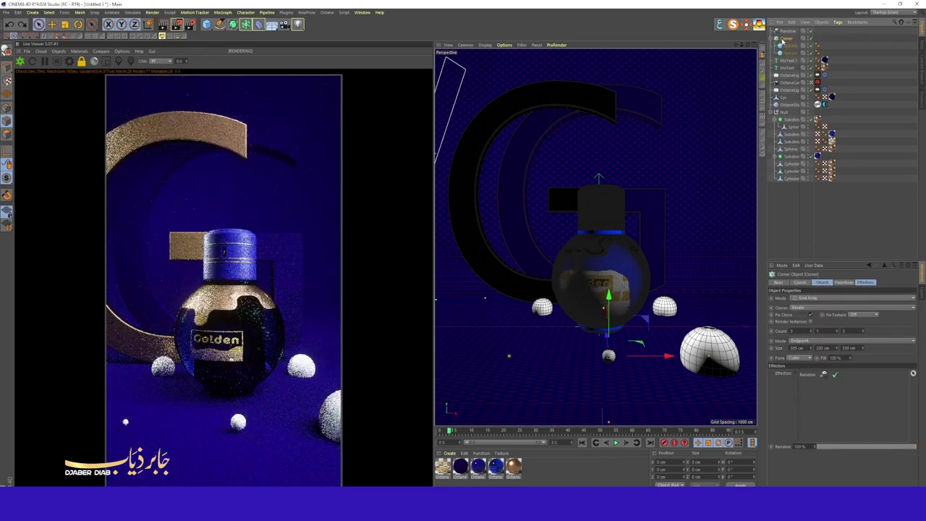
{"action": "left_click_drag", "start_coordinate": [513, 466], "coordinate": [788, 38]}
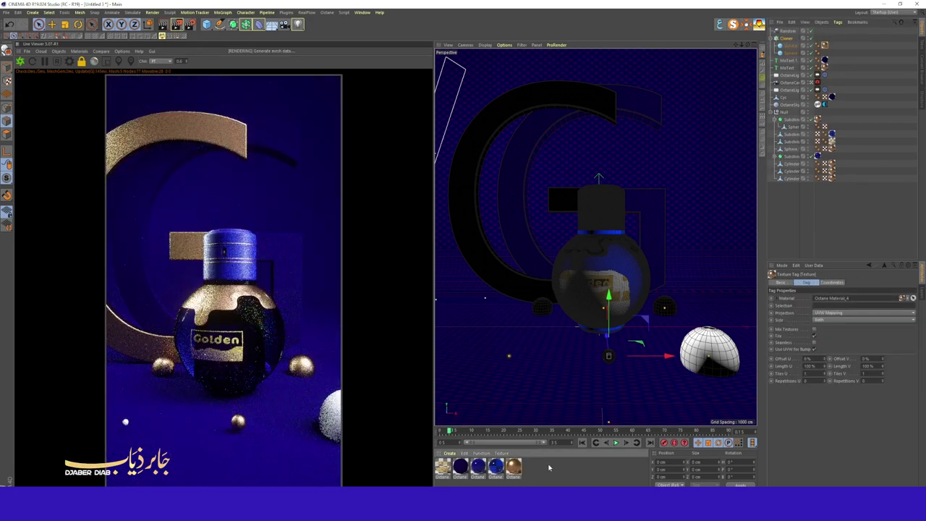
{"action": "key", "text": "ctrl+z"}
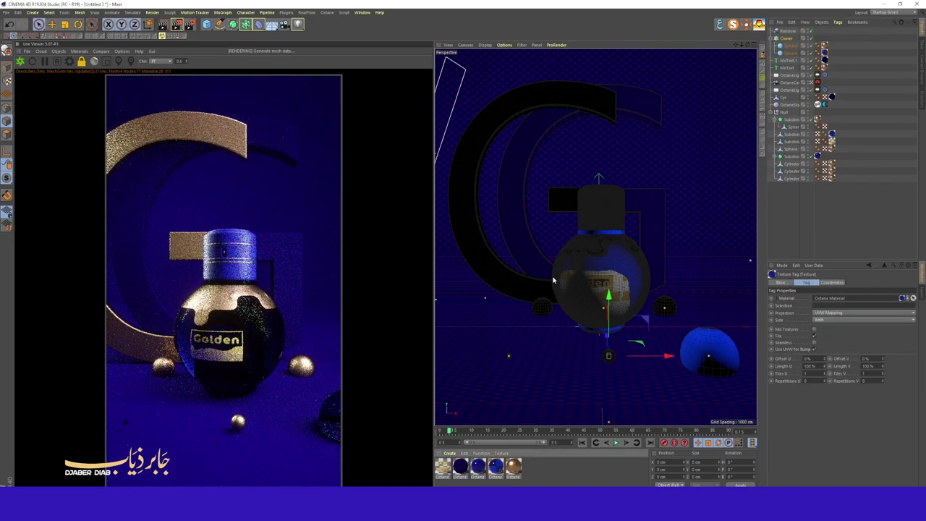
{"action": "key", "text": "ctrl+z"}
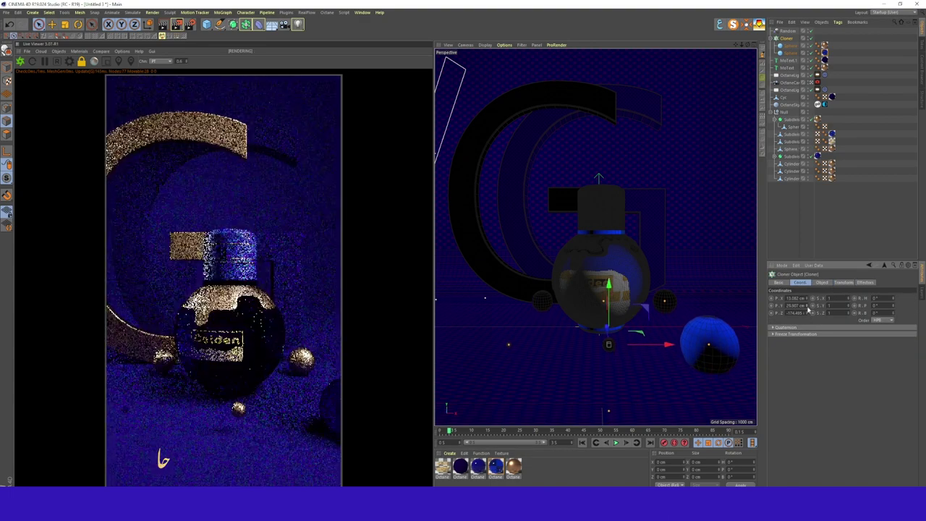